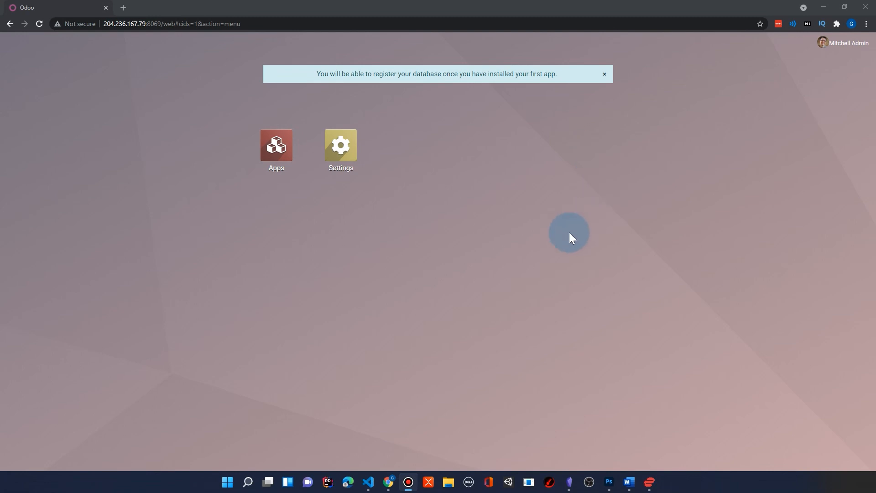
# Install the Sales app from the list of available apps.
pyautogui.click(282, 148)
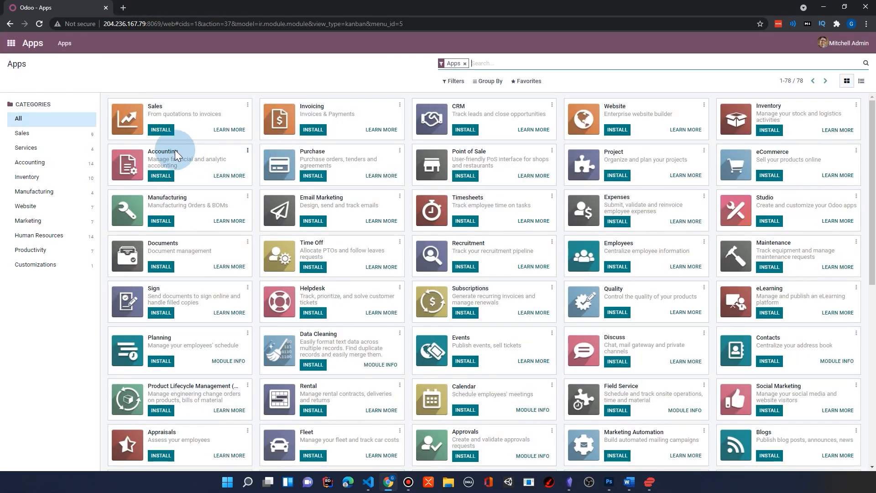
pyautogui.click(166, 132)
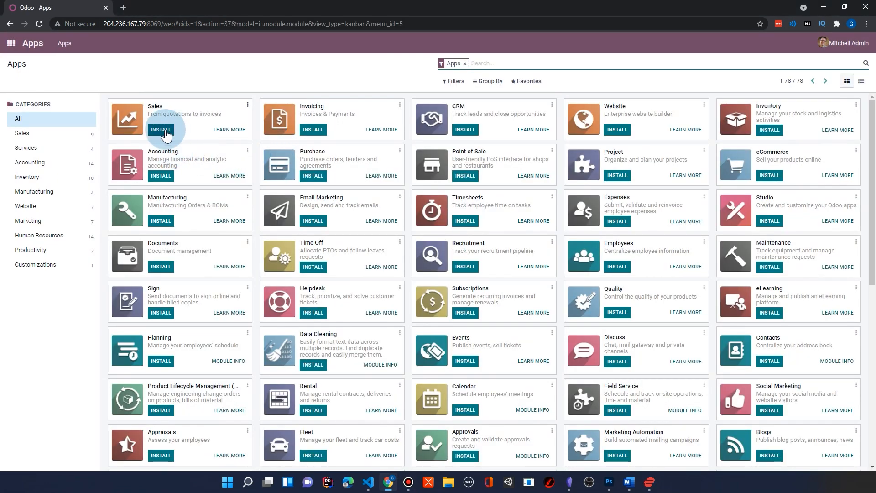
pyautogui.click(166, 135)
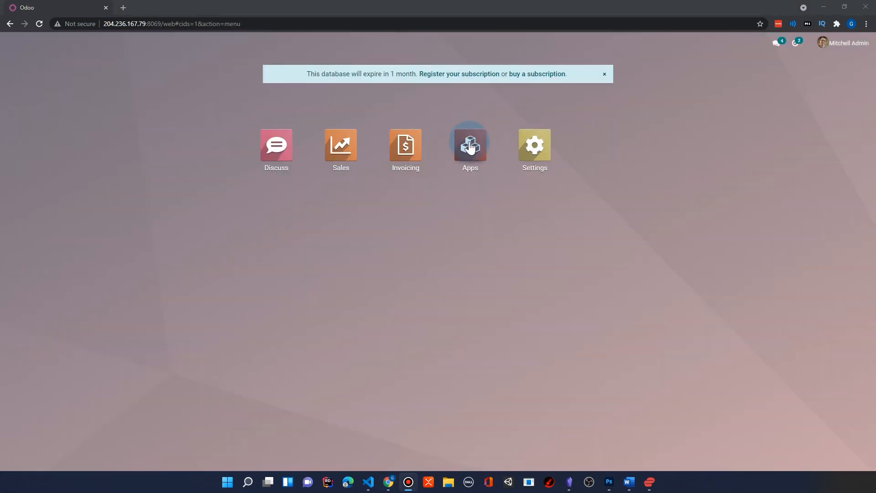
pyautogui.click(472, 147)
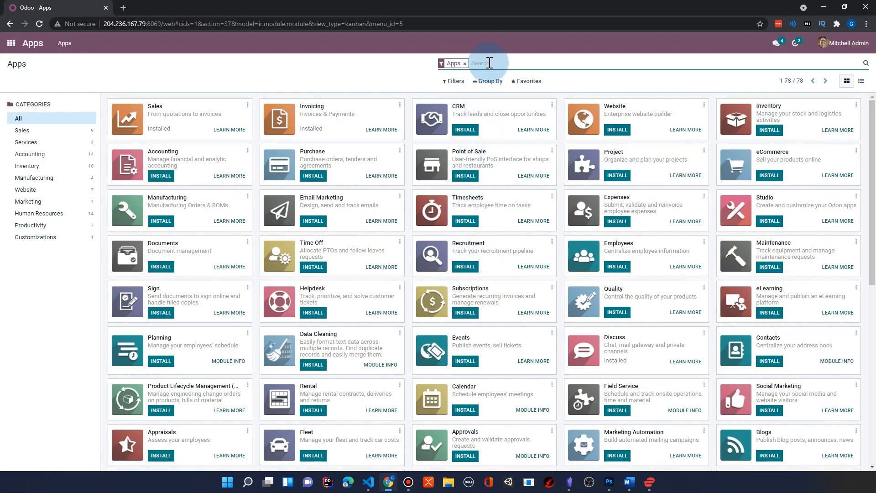
# Search the available apps for "studio" and install the Studio app.
pyautogui.click(492, 57)
pyautogui.write('studio')
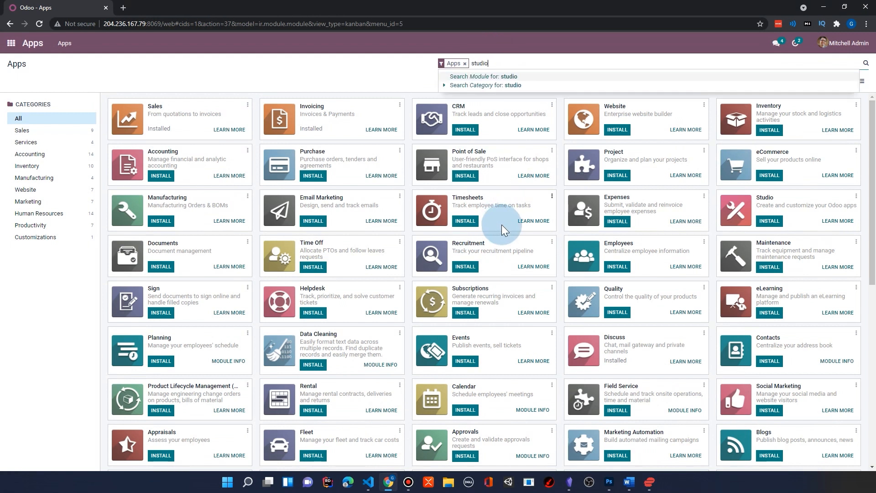
pyautogui.press('Return')
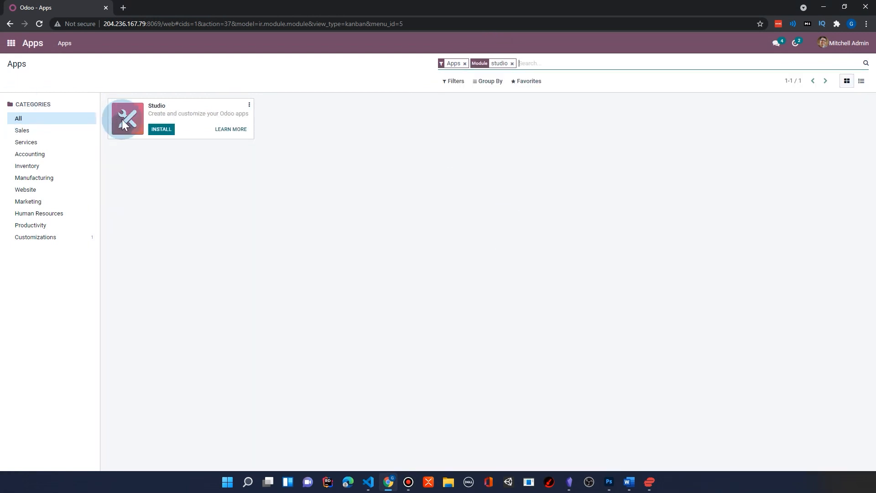
pyautogui.click(161, 130)
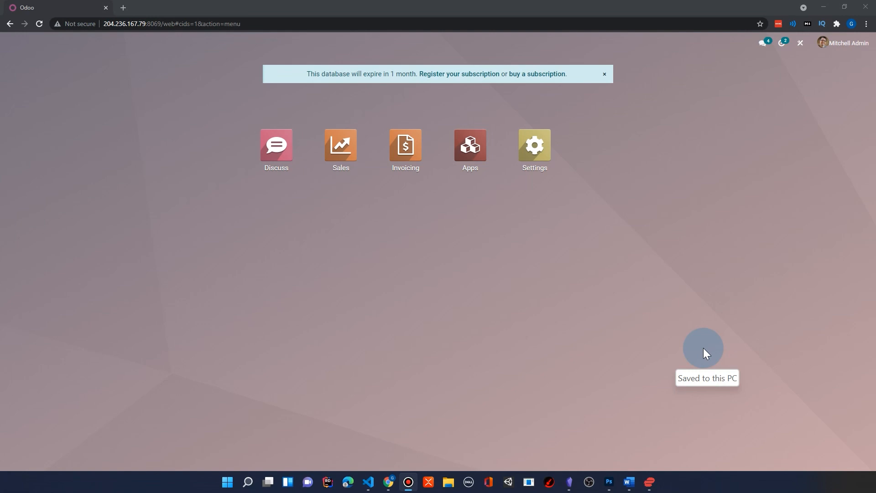
# Start a new app in Odoo Studio and name it Vet Clinic.
pyautogui.click(485, 273)
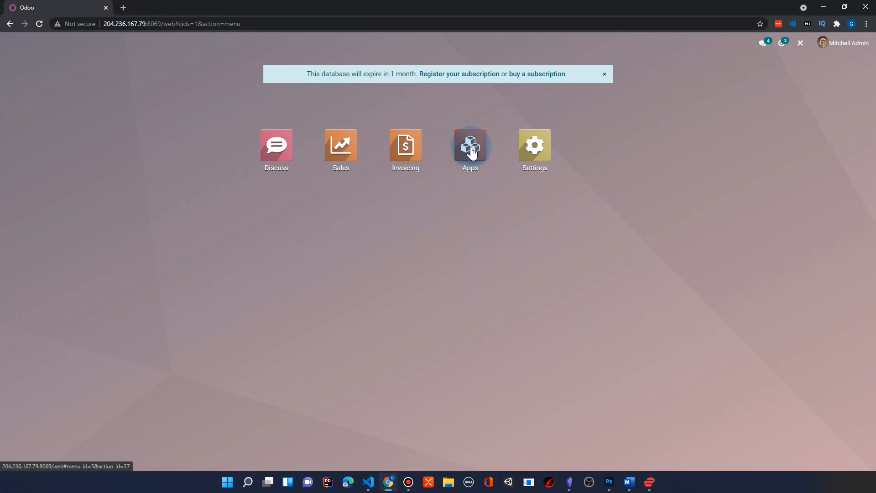
pyautogui.click(799, 47)
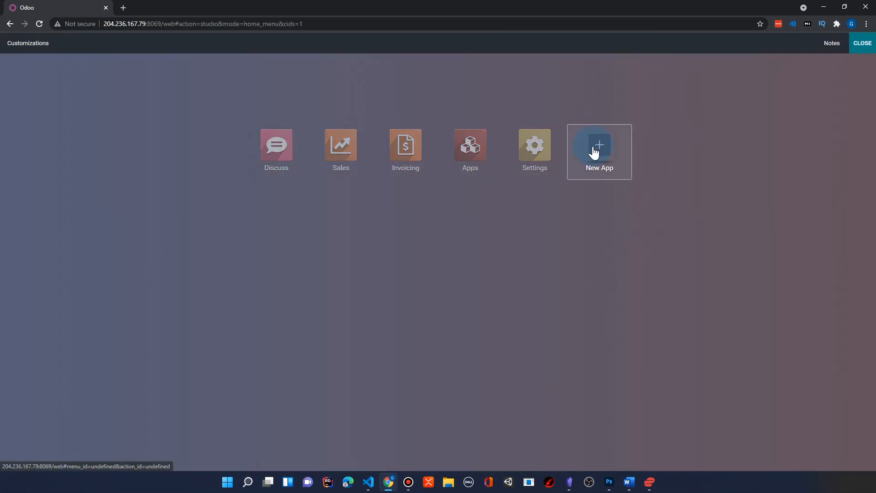
pyautogui.click(597, 154)
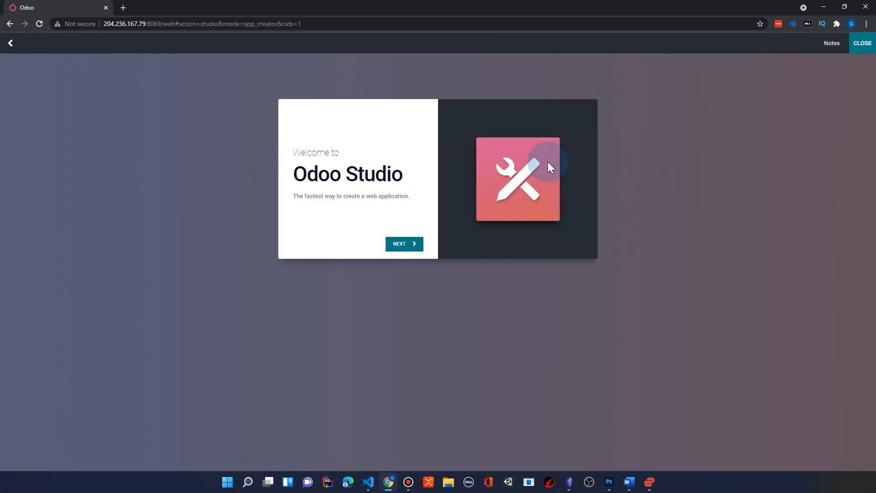
pyautogui.click(400, 245)
pyautogui.write('Vet Clinic')
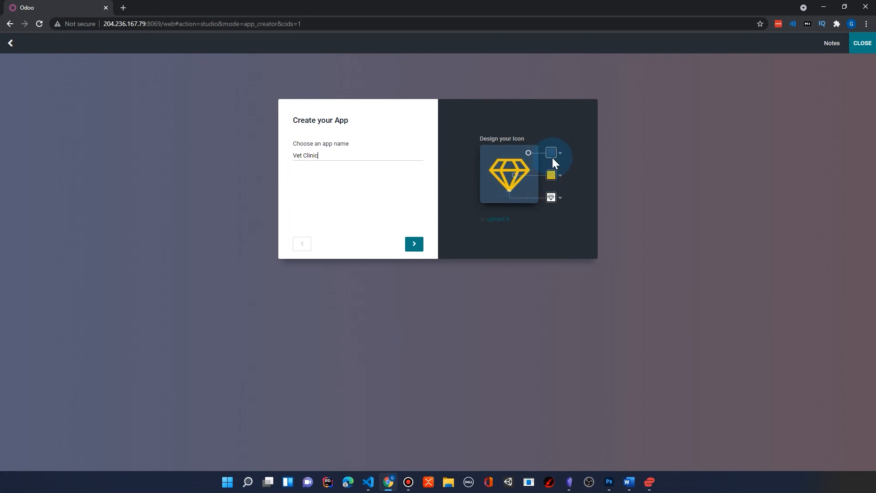
# Design the app's icon as a purple heart and proceed to the first menu setup.
pyautogui.click(551, 199)
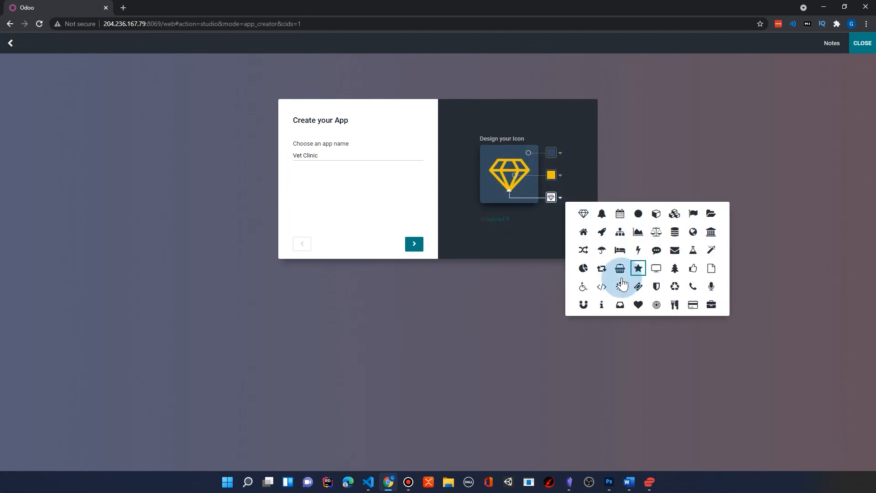
pyautogui.click(638, 306)
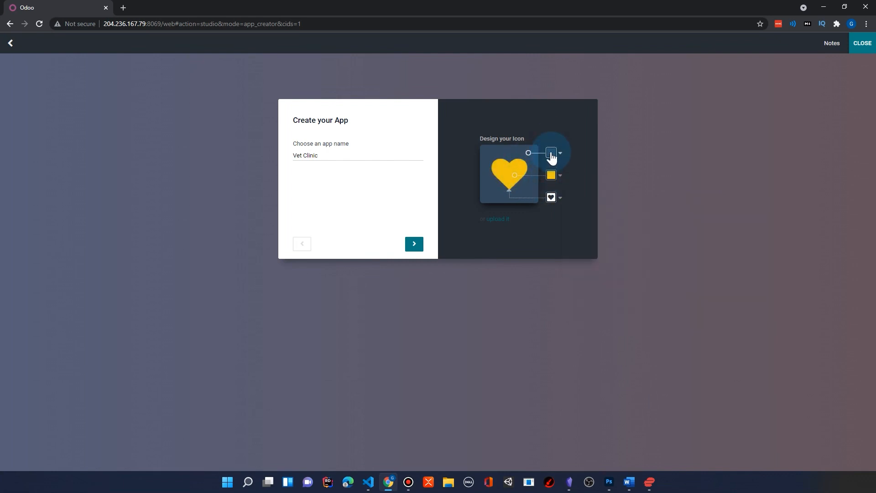
pyautogui.click(551, 175)
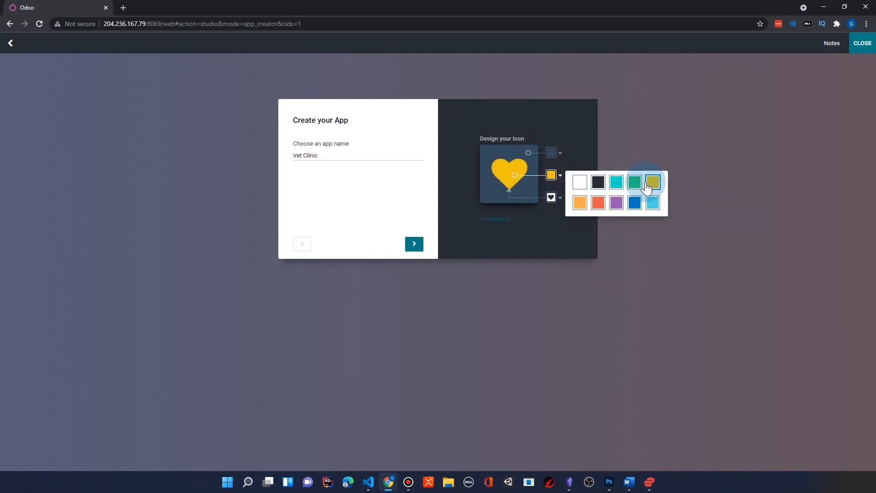
pyautogui.click(615, 206)
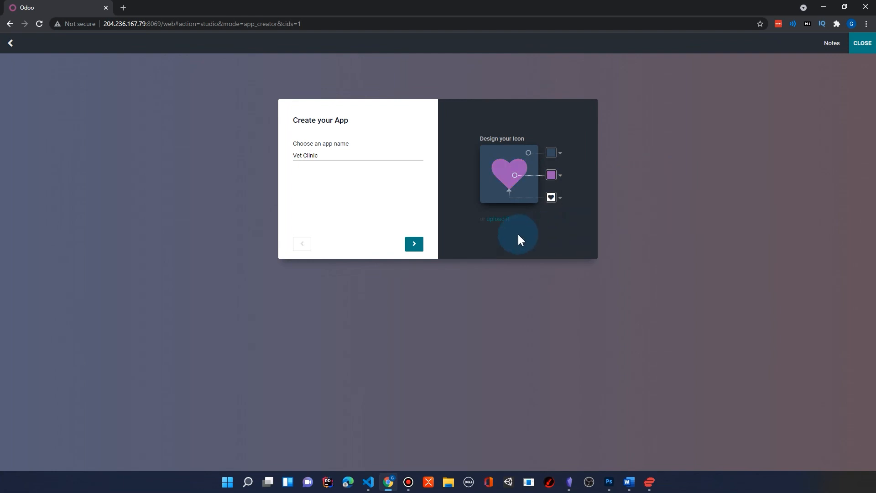
pyautogui.click(414, 243)
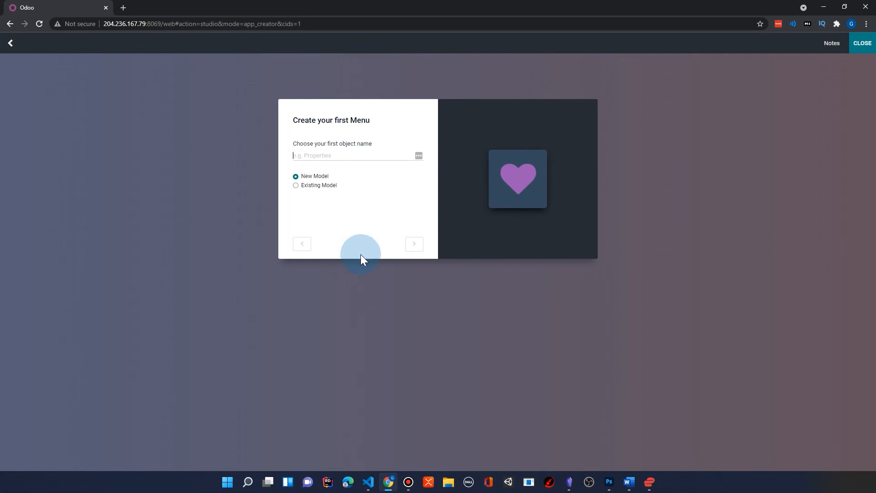
# Name the first object Animal as a new model and create the app with all suggested features except Pipeline stages, Date range & Gantt and Monetary value.
pyautogui.write('Animal')
pyautogui.click(414, 245)
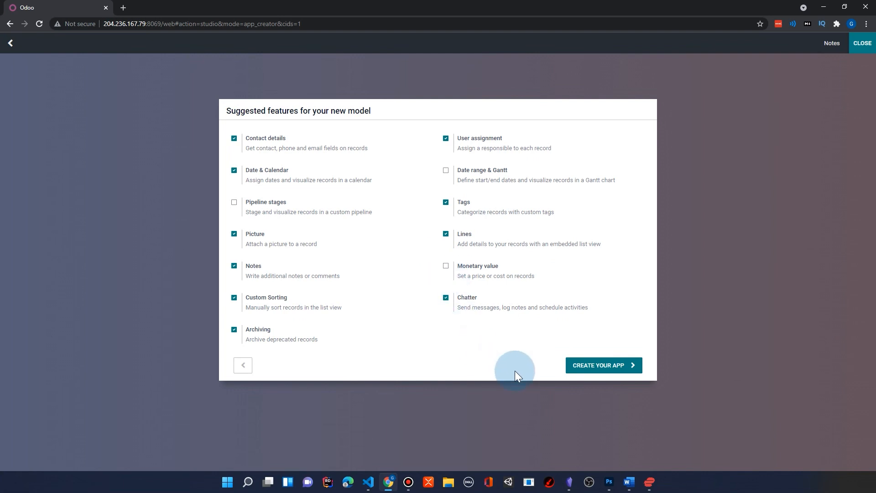
pyautogui.click(588, 371)
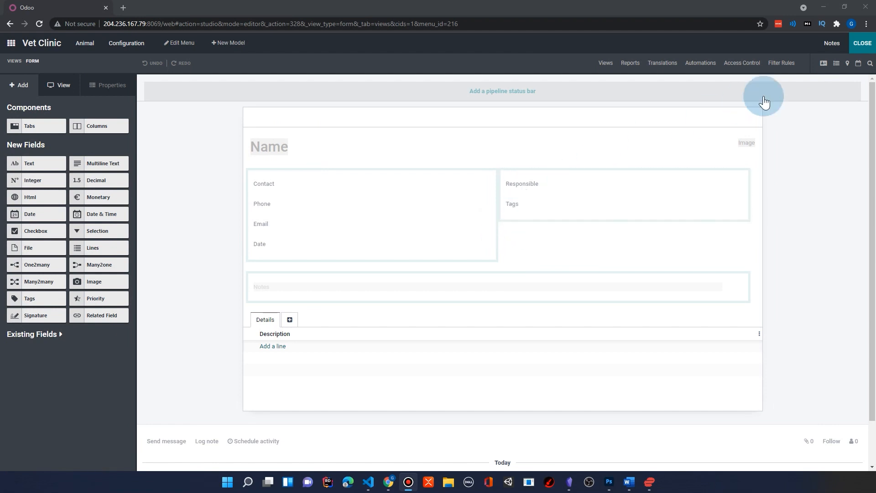
# Leave Studio and name the new animal record Bibi Bird.
pyautogui.click(862, 43)
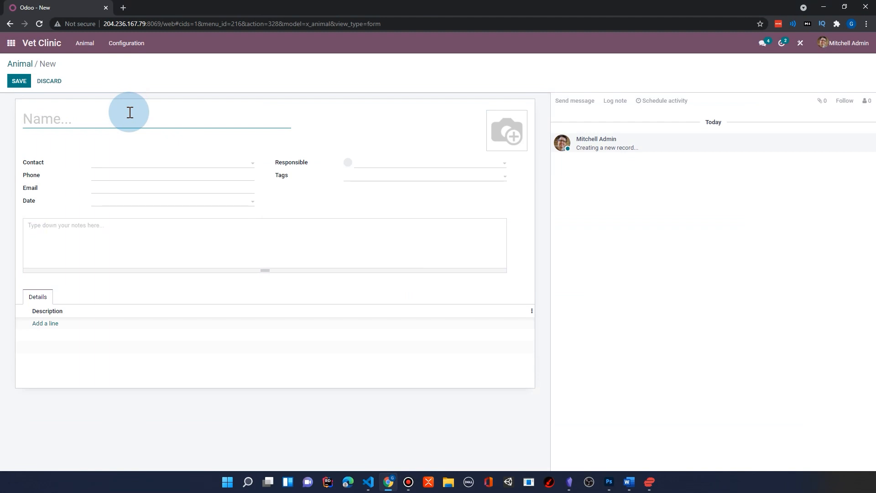
pyautogui.write('Bibi Bird')
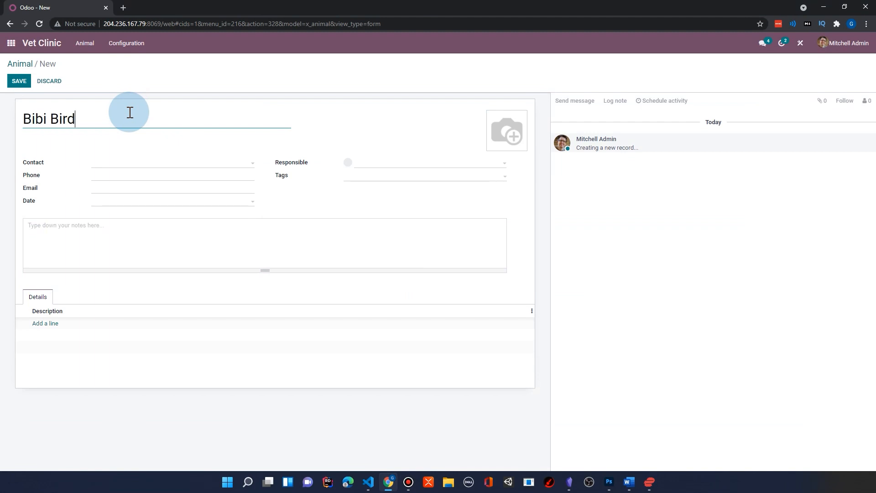
# Set the animal's contact to Deco Addict and assign the first listed user as responsible.
pyautogui.click(167, 163)
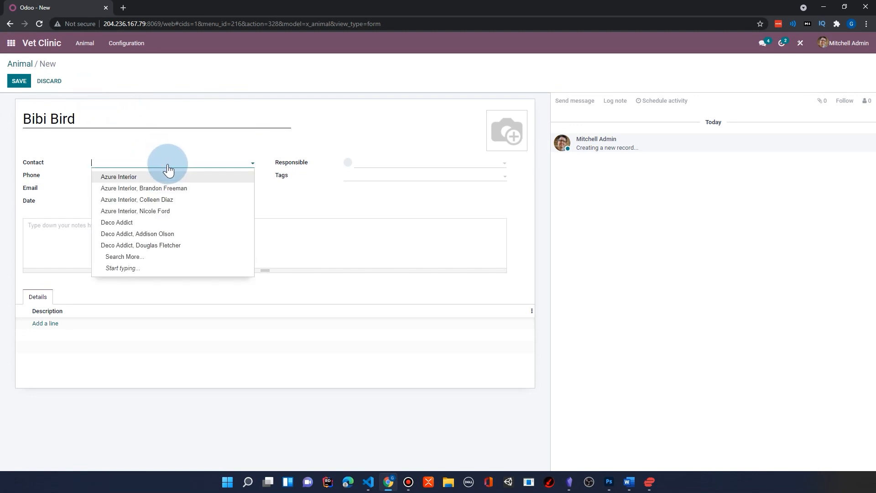
pyautogui.click(144, 222)
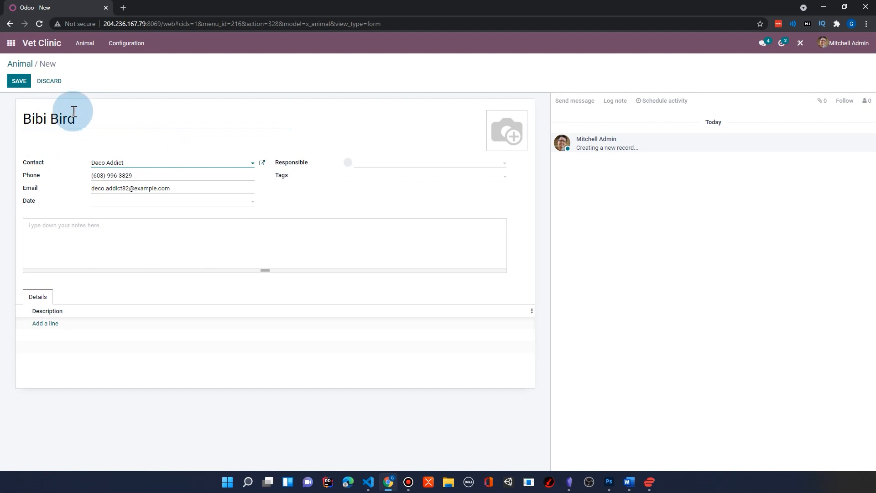
pyautogui.click(473, 168)
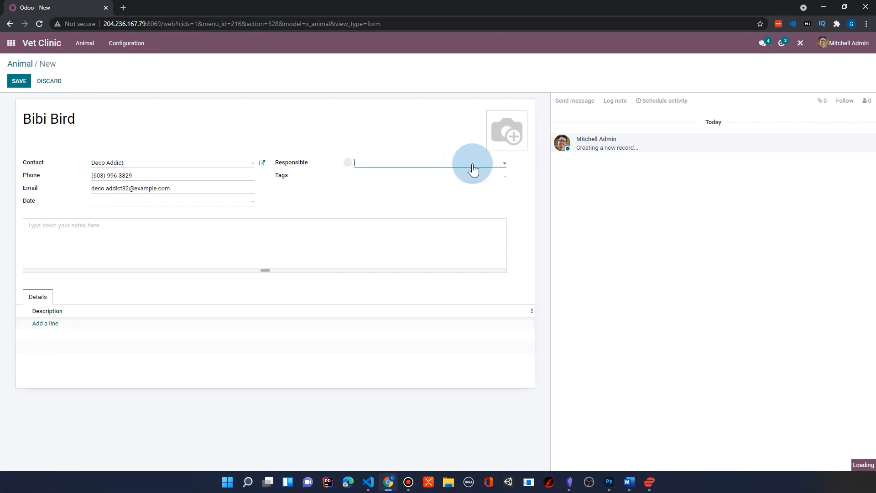
pyautogui.click(409, 176)
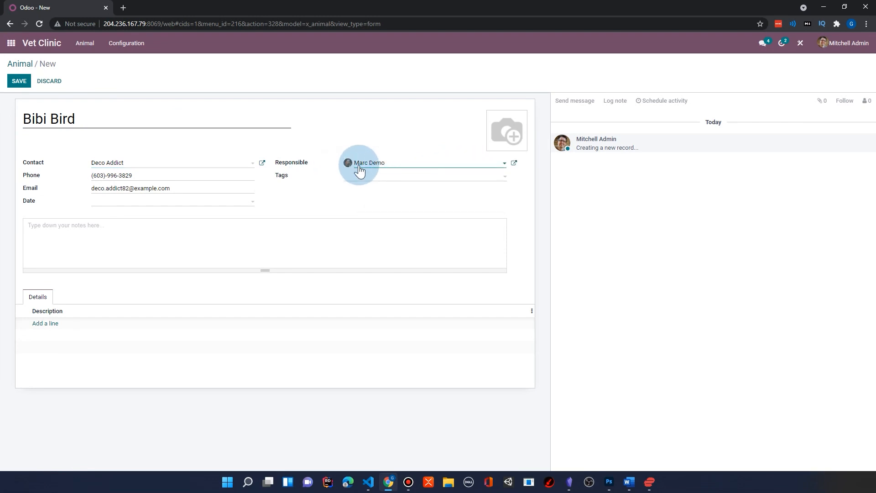
pyautogui.click(447, 165)
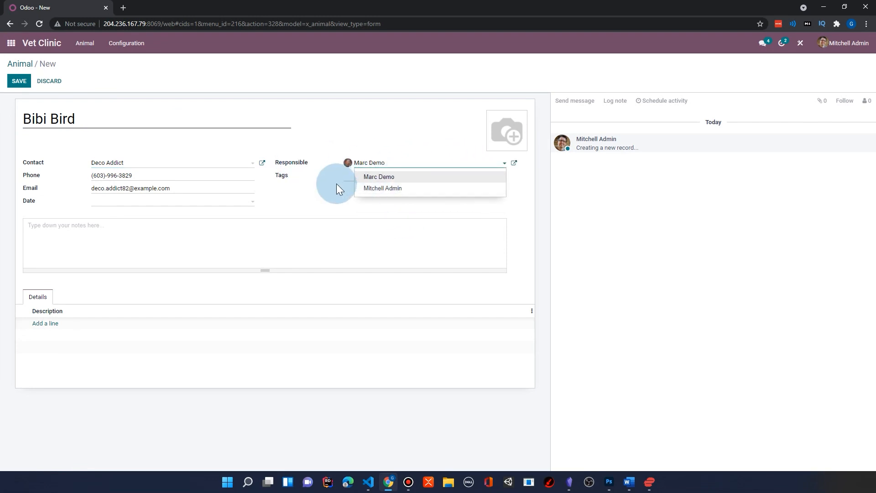
# Create and assign a Seizures tag and set the animal record's date to 10/15/2021.
pyautogui.click(358, 175)
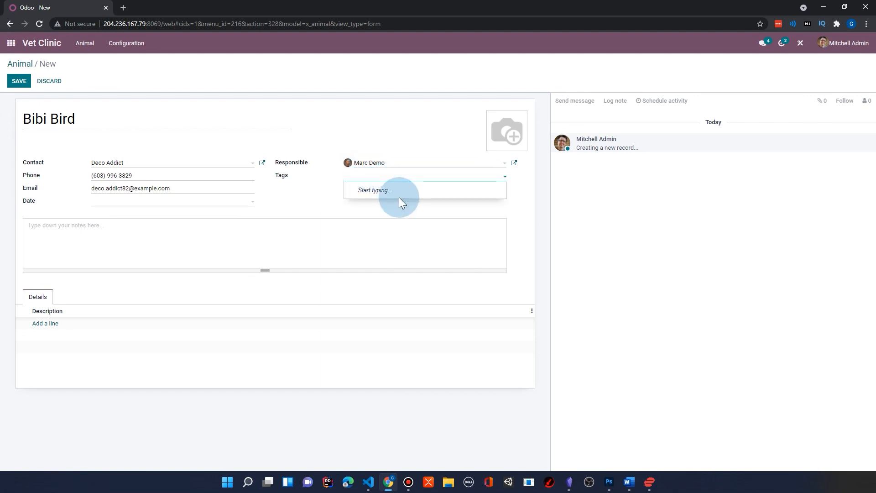
pyautogui.write('Seizure')
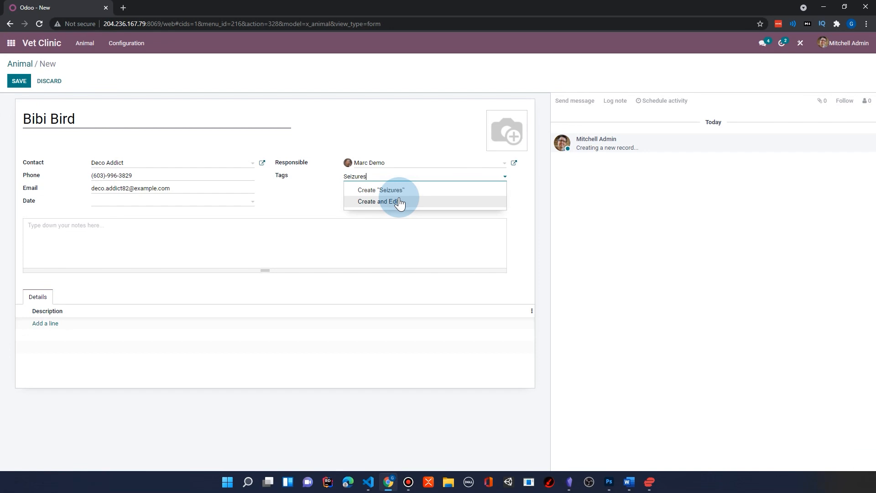
pyautogui.write('s')
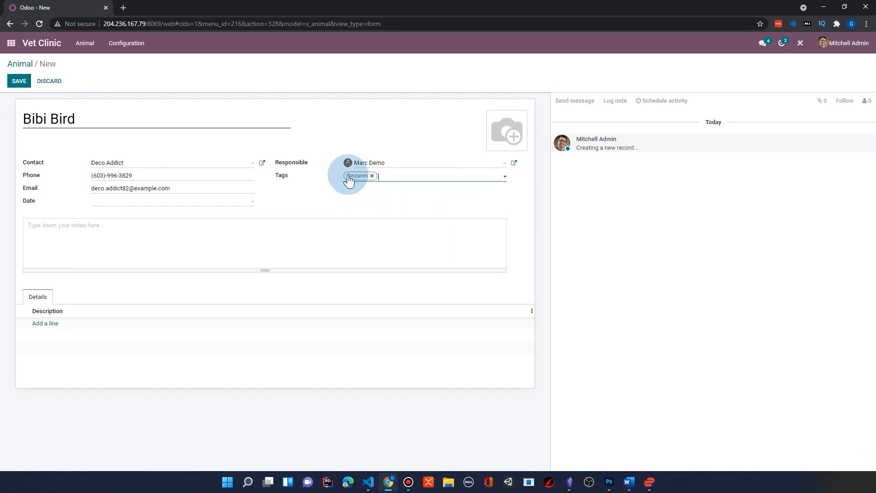
pyautogui.click(364, 201)
pyautogui.click(98, 203)
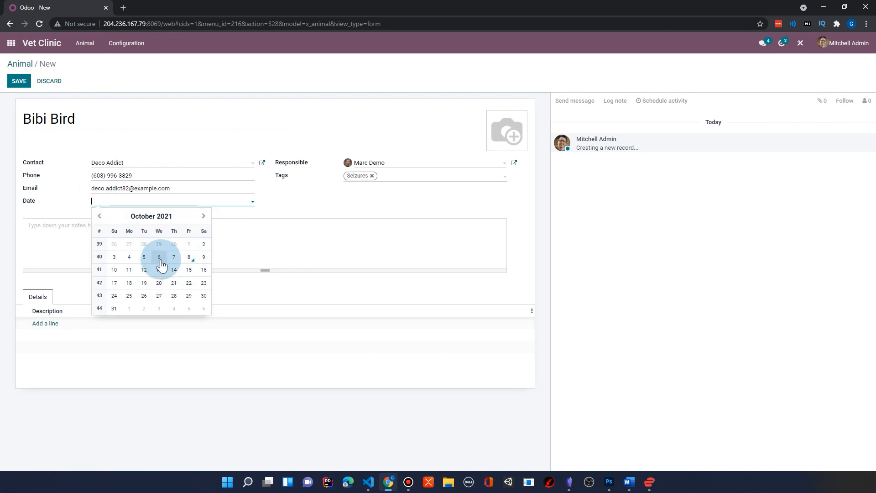
pyautogui.click(188, 269)
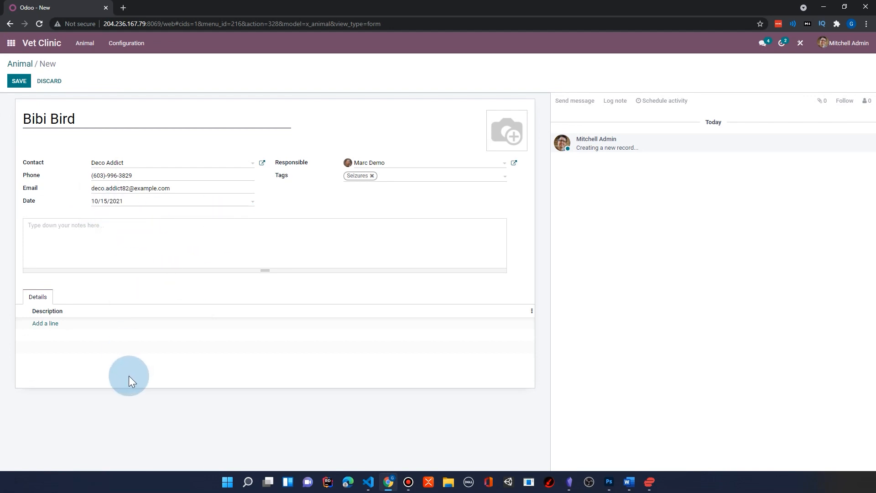
# Add the detail lines Nail Trim and Visit to the animal record and save it.
pyautogui.click(35, 325)
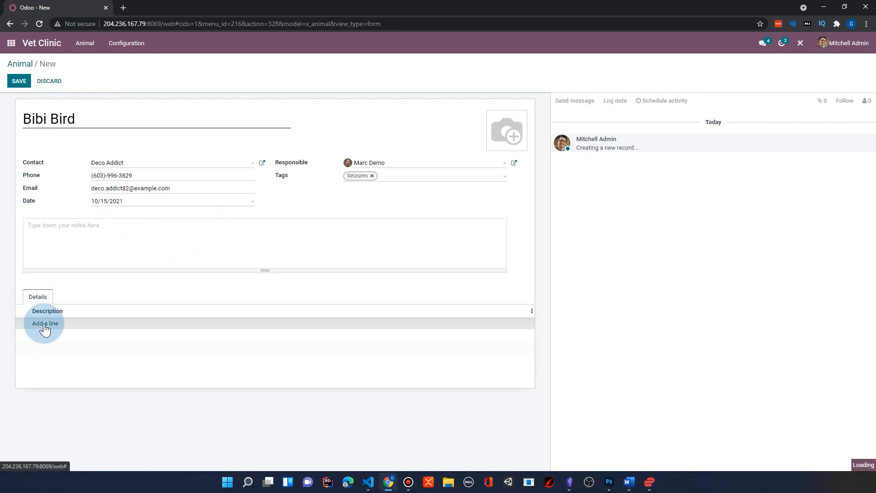
pyautogui.write('Nail Trim')
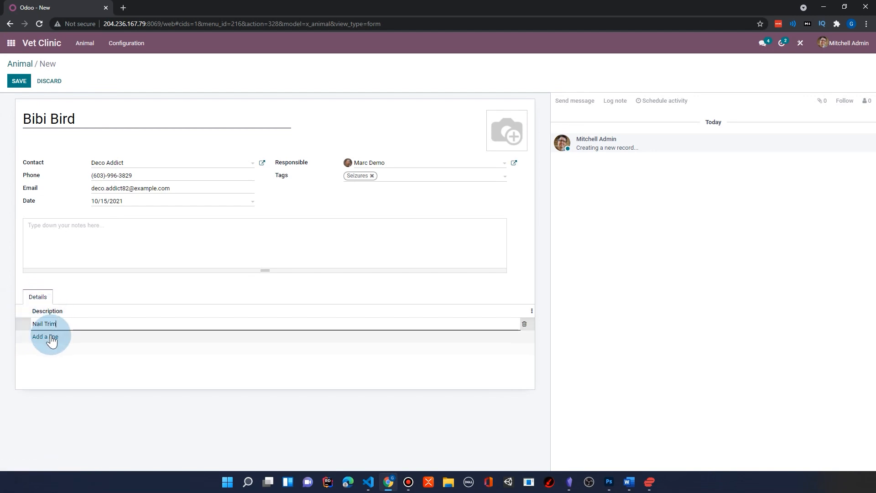
pyautogui.click(45, 336)
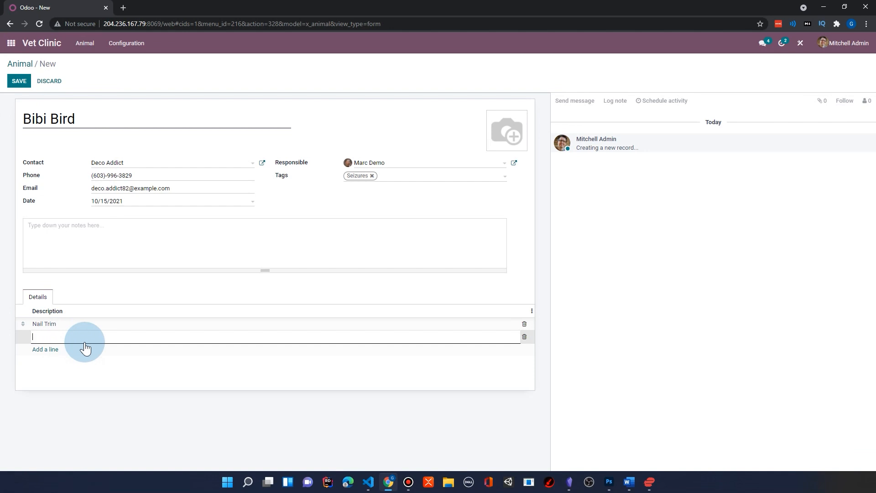
pyautogui.write('Visit')
pyautogui.click(524, 380)
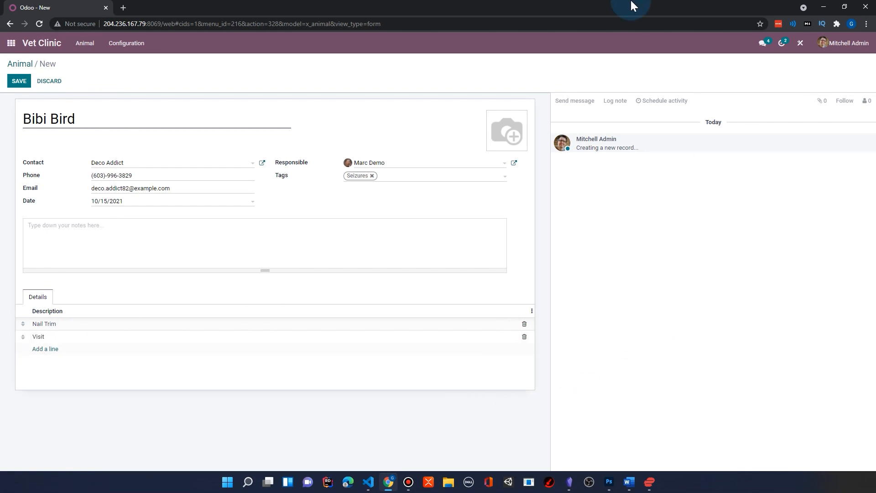
pyautogui.click(19, 81)
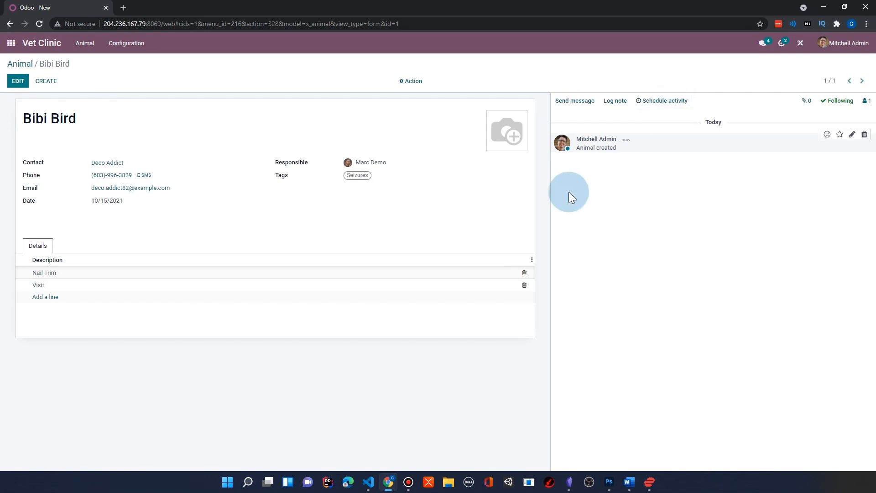
# Add the picture grey.jpg to the Bibi Bird animal record and save it.
pyautogui.click(19, 81)
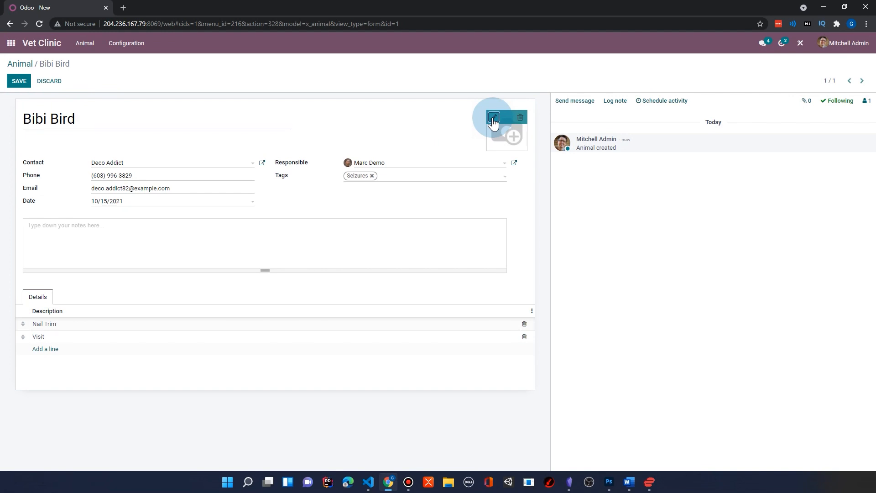
pyautogui.click(491, 116)
pyautogui.doubleClick(206, 89)
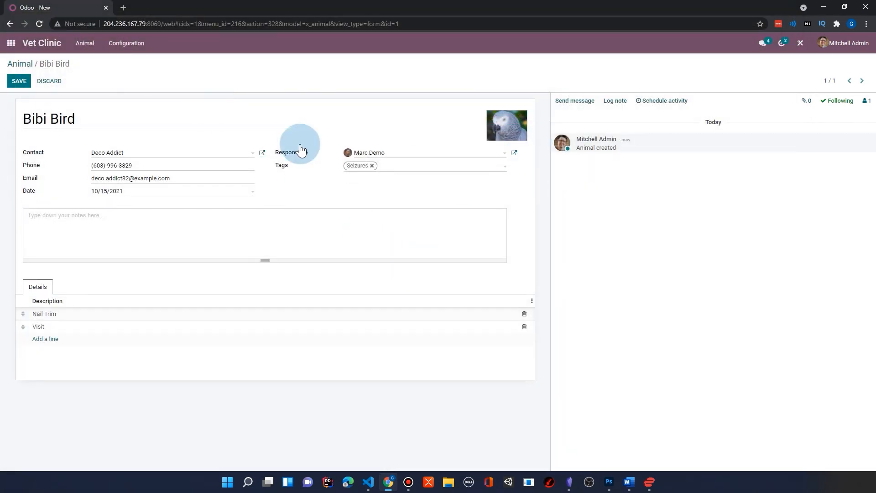
pyautogui.click(20, 83)
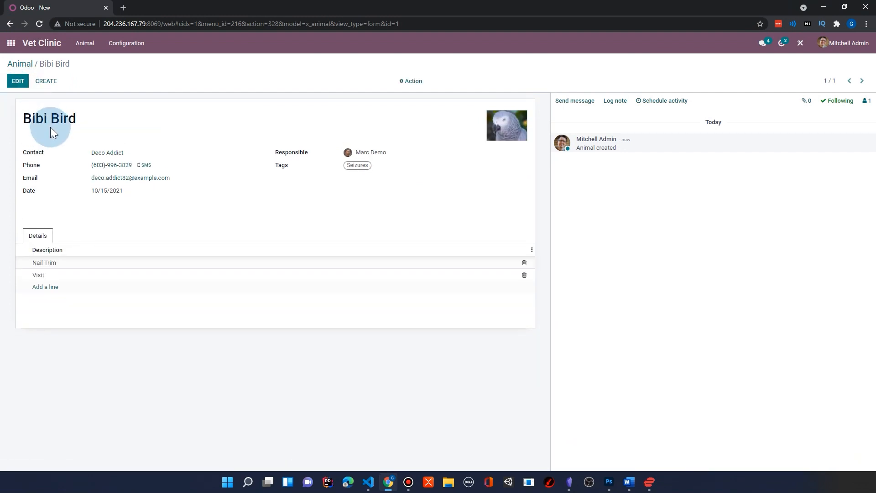
# Reopen the Bibi Bird record from the animal list, start Studio and add a checkbox field labelled Spayed / Neutered below Tags.
pyautogui.click(18, 64)
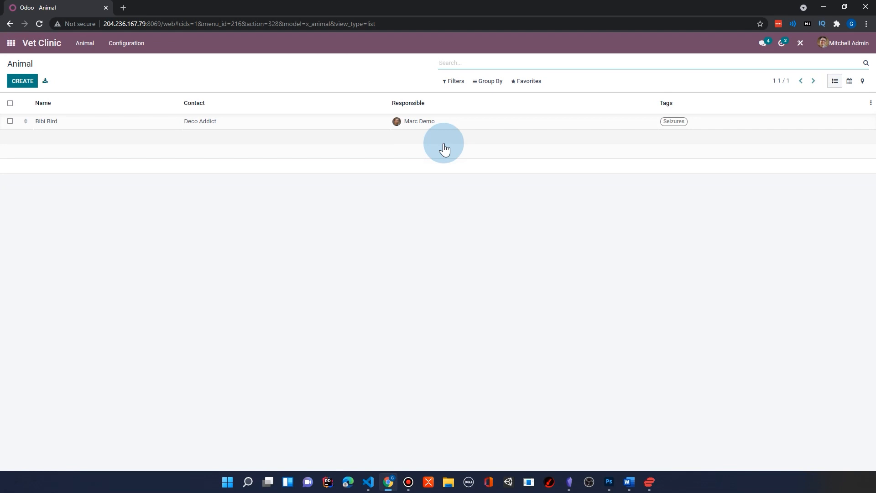
pyautogui.click(290, 123)
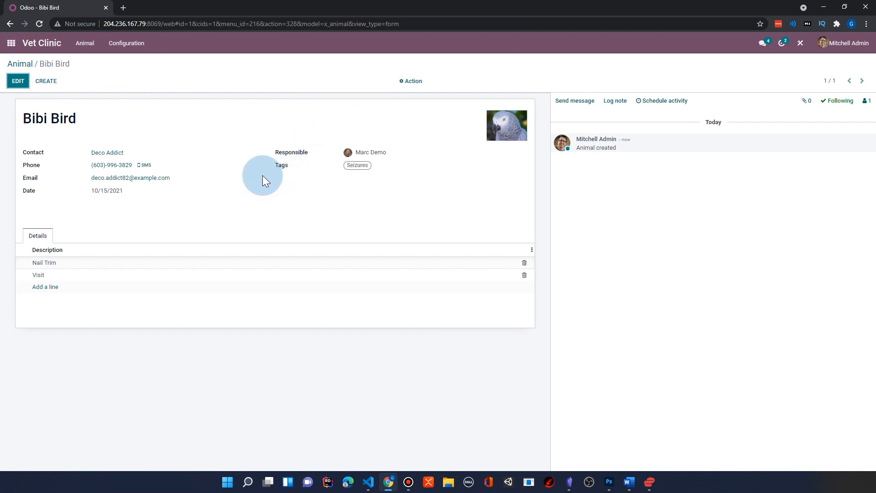
pyautogui.click(799, 44)
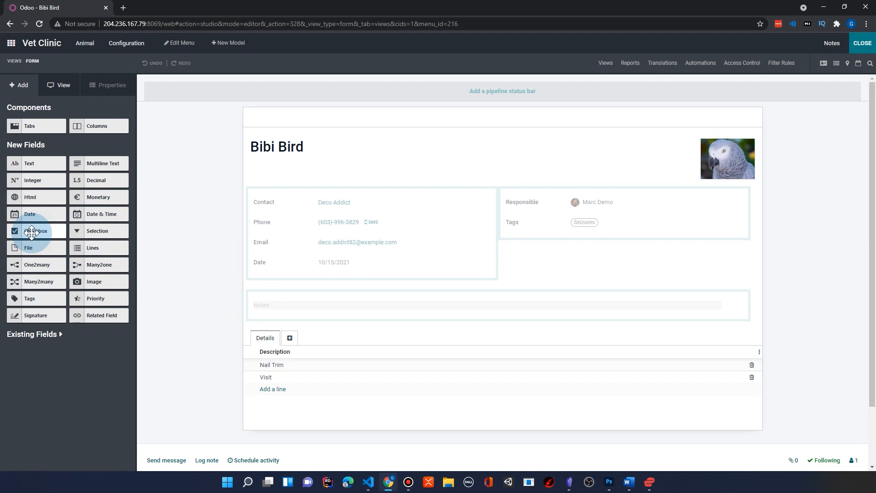
pyautogui.moveTo(31, 232); pyautogui.dragTo(527, 247)
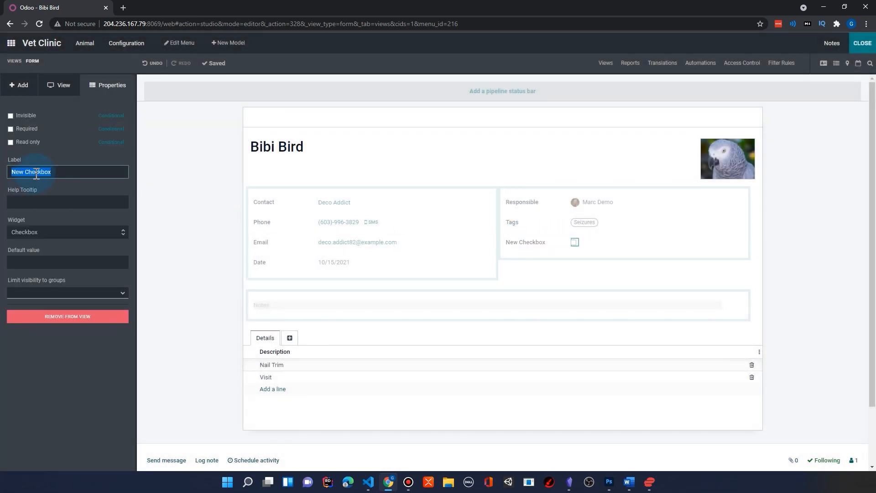
pyautogui.write('Spayed / Neurtered')
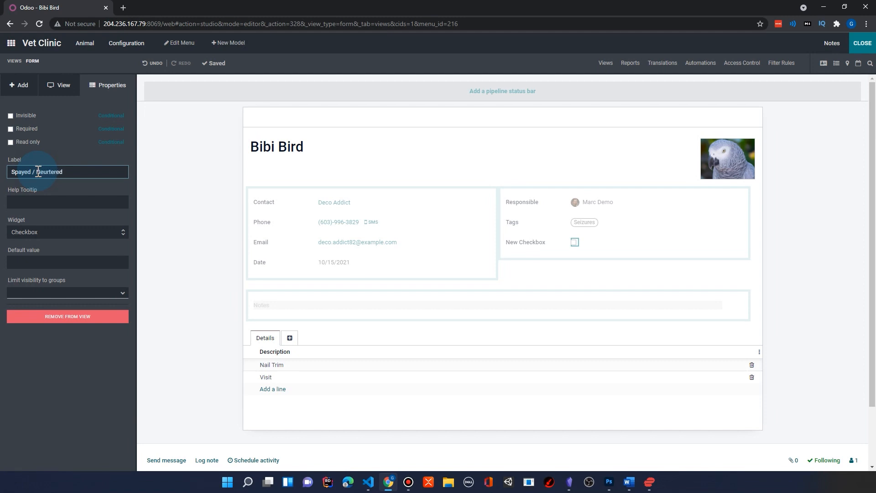
pyautogui.press('Return')
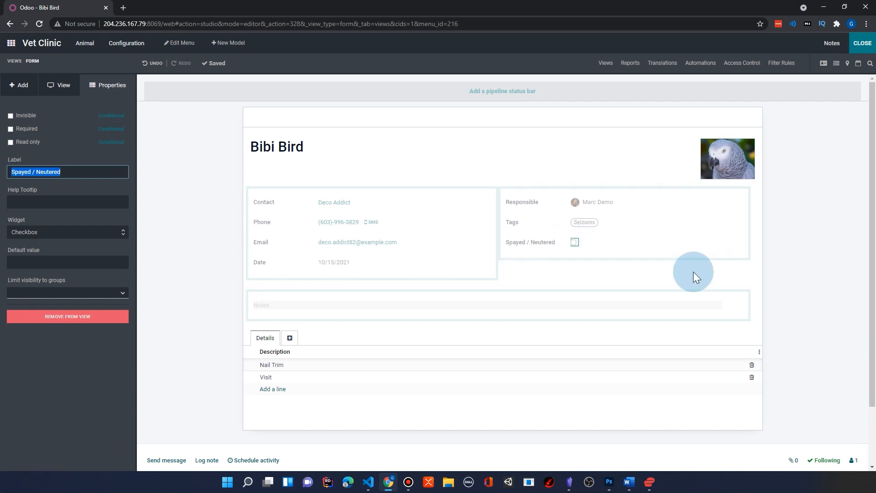
# Add a text field labelled Rabies Tag below the Spayed / Neutered field on the animal form.
pyautogui.click(17, 86)
pyautogui.moveTo(31, 163); pyautogui.dragTo(543, 263)
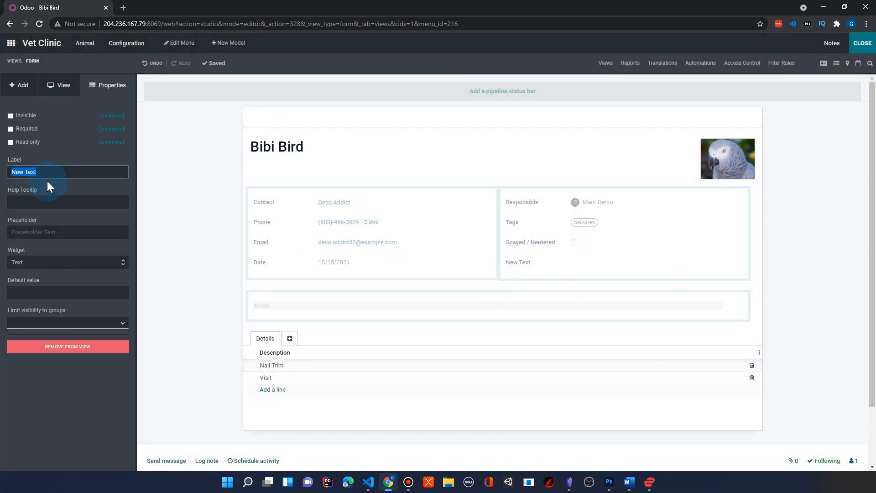
pyautogui.write('Rabies Tag')
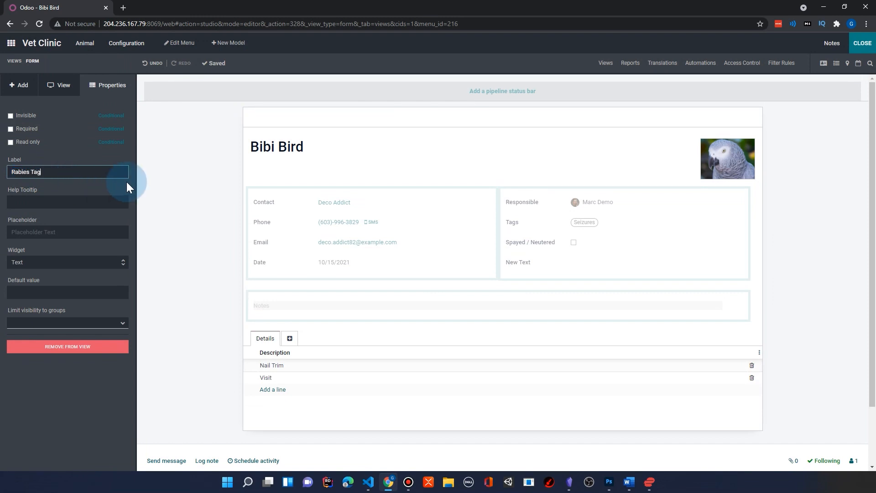
pyautogui.click(397, 153)
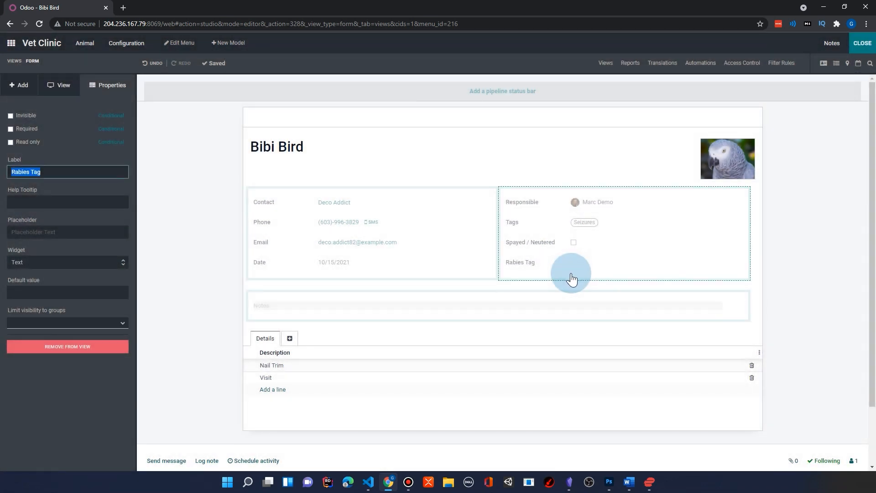
# Add a decimal field labelled Weight between Tags and Spayed / Neutered on the animal form.
pyautogui.click(14, 92)
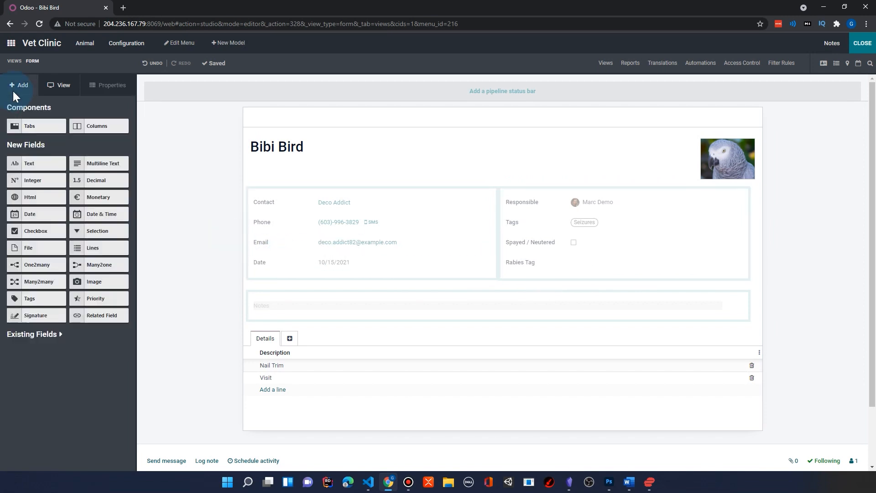
pyautogui.moveTo(82, 183); pyautogui.dragTo(553, 239)
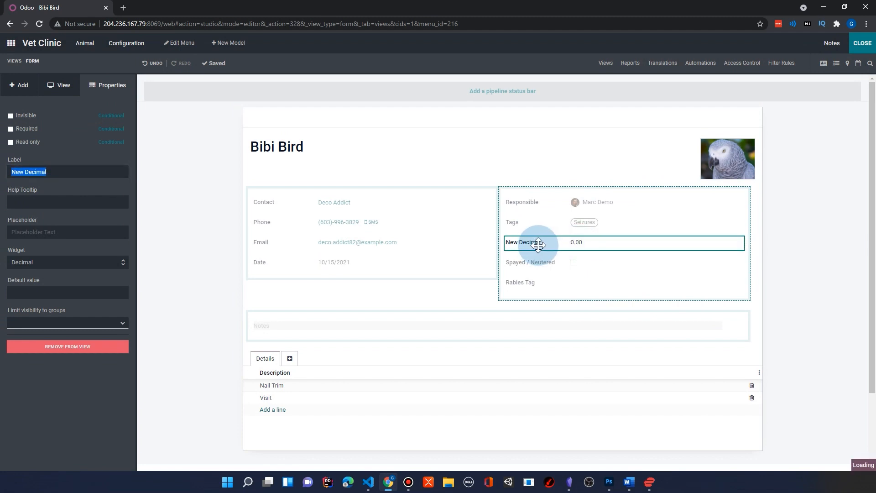
pyautogui.write('Weight')
pyautogui.press('Return')
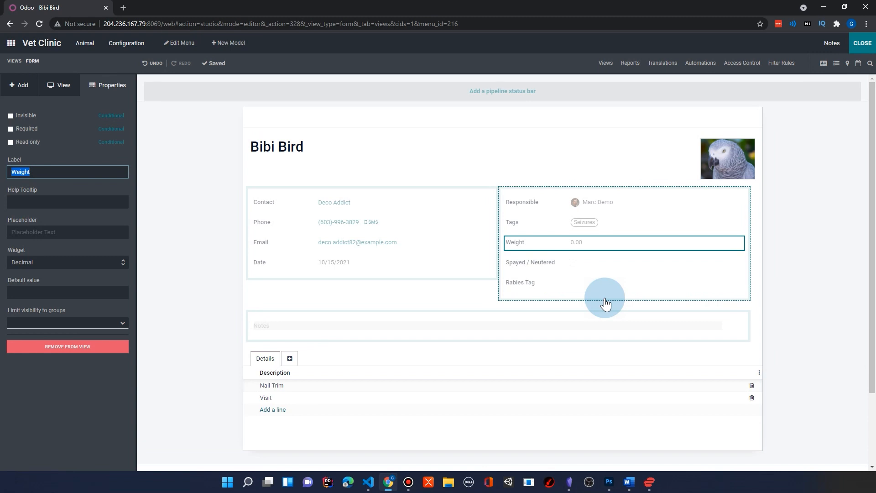
# Create a new model named Species with the Picture, Notes, Custom Sorting and Archiving features.
pyautogui.click(350, 207)
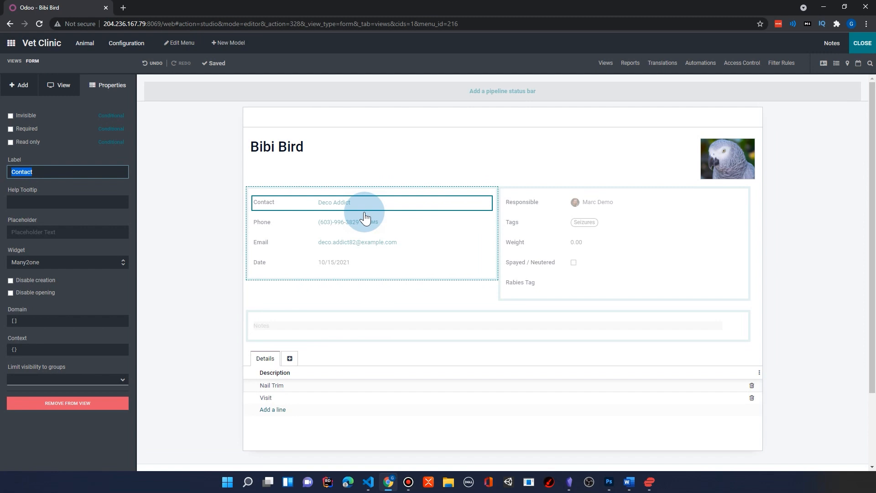
pyautogui.click(224, 46)
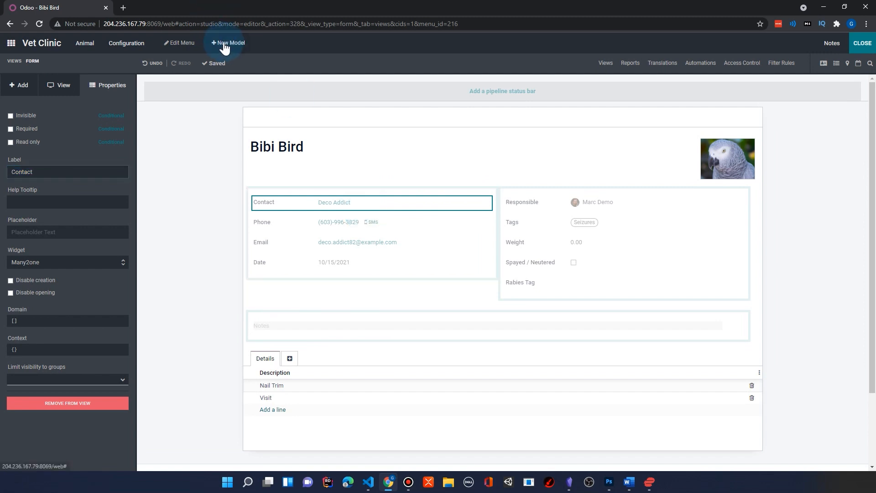
pyautogui.click(426, 86)
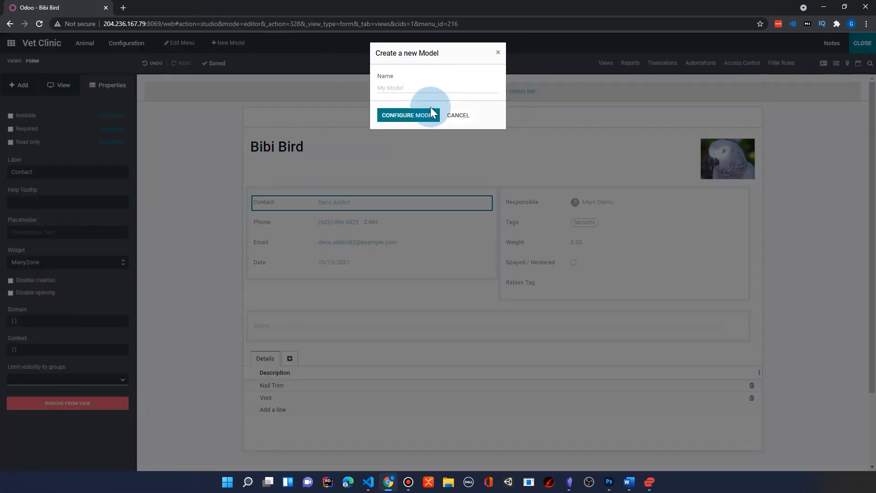
pyautogui.write('Species')
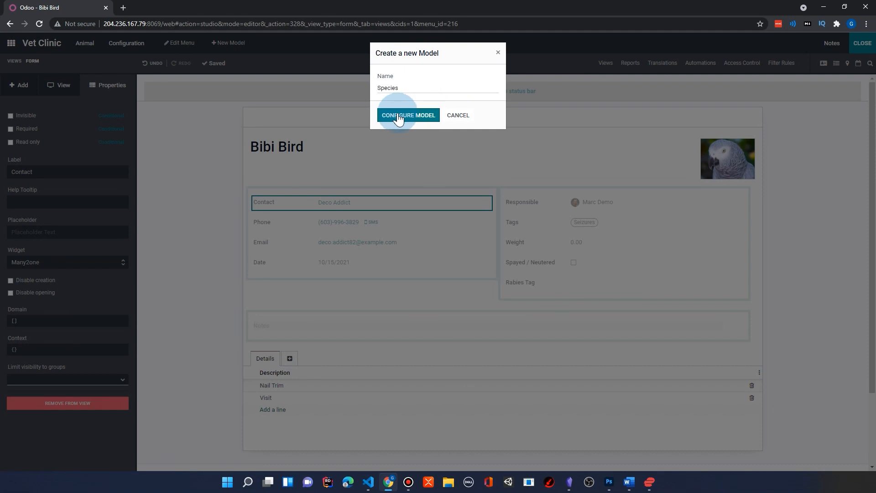
pyautogui.click(402, 116)
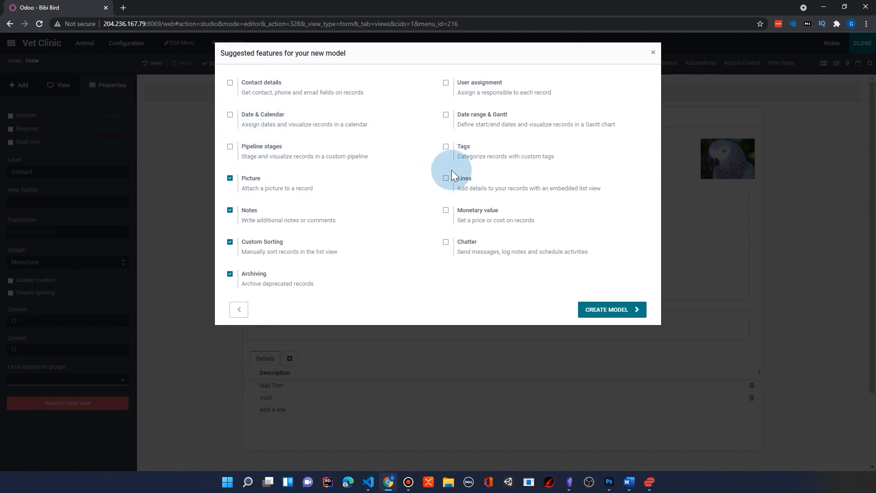
pyautogui.click(626, 308)
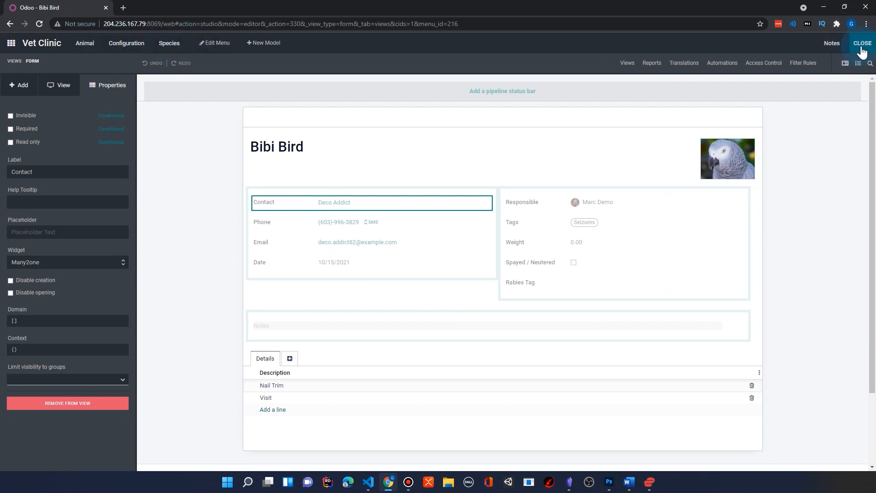
# Go to the Species model and leave Studio to show its record list.
pyautogui.click(861, 48)
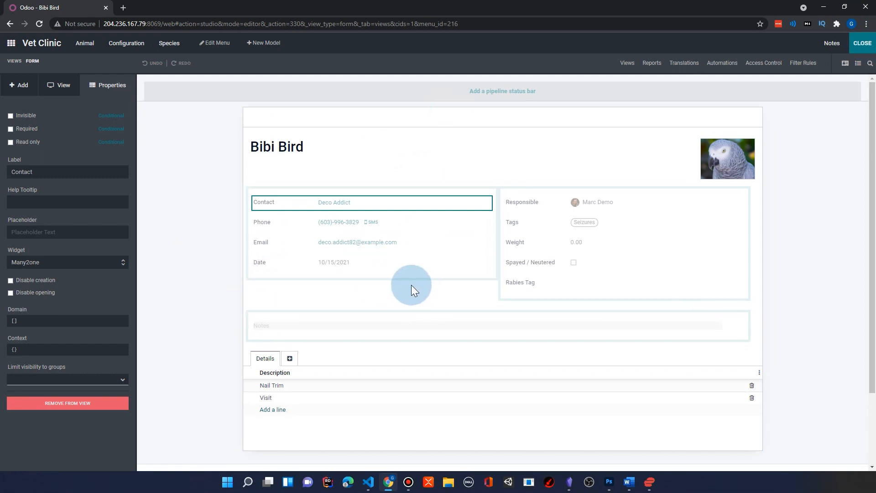
pyautogui.click(169, 45)
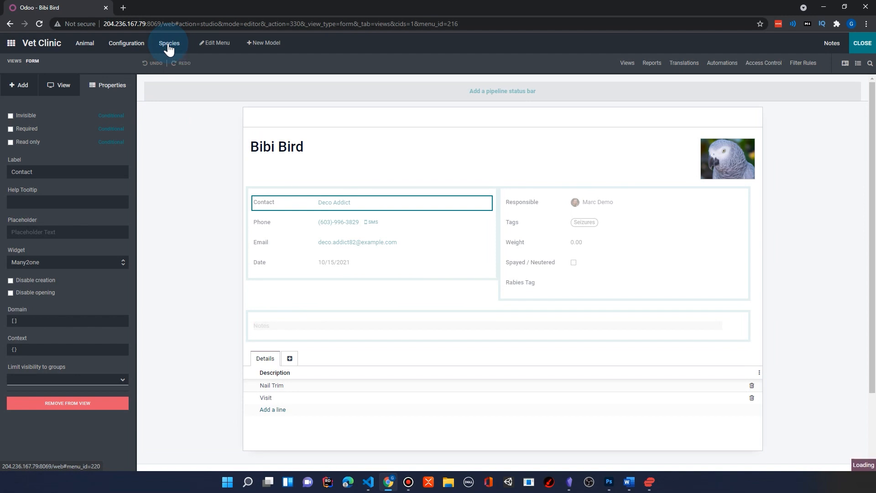
pyautogui.click(863, 49)
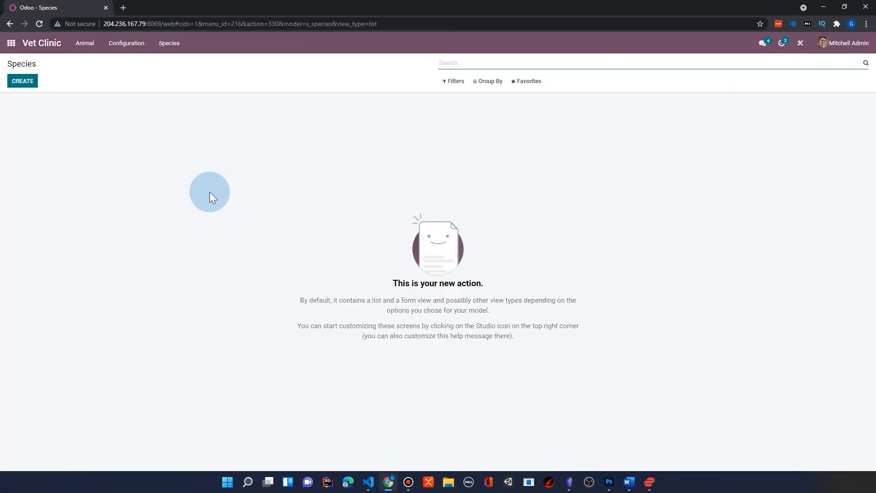
# Create a species record named Bird with the picture grey.jpg and save it.
pyautogui.click(32, 84)
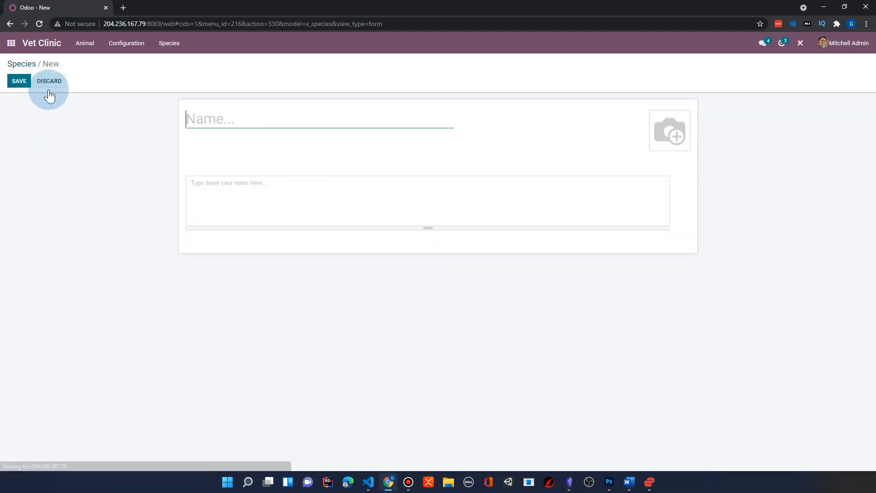
pyautogui.write('Bird')
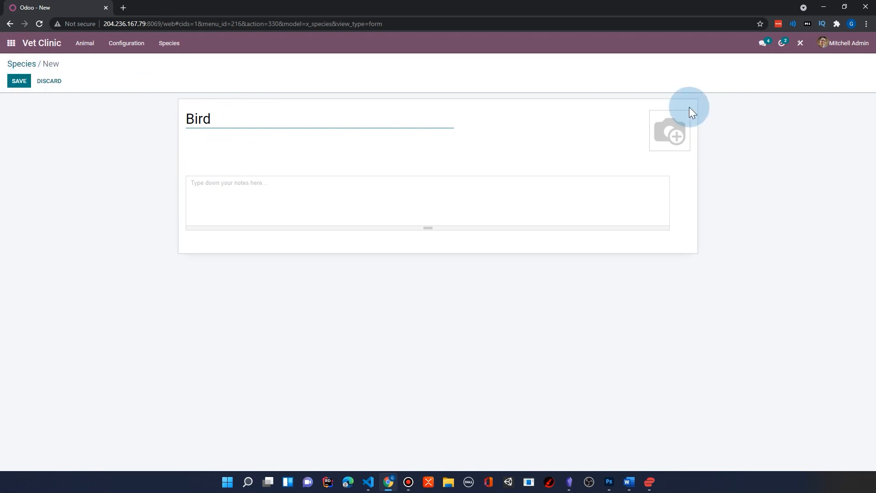
pyautogui.click(657, 122)
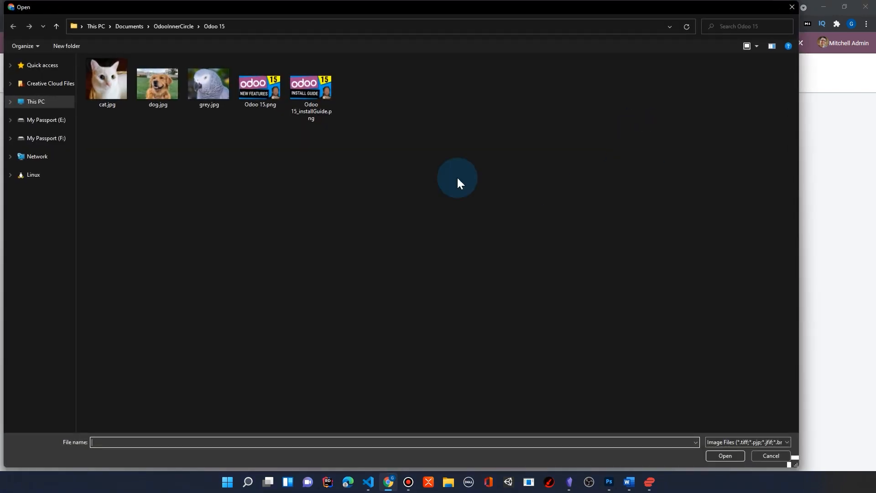
pyautogui.doubleClick(207, 83)
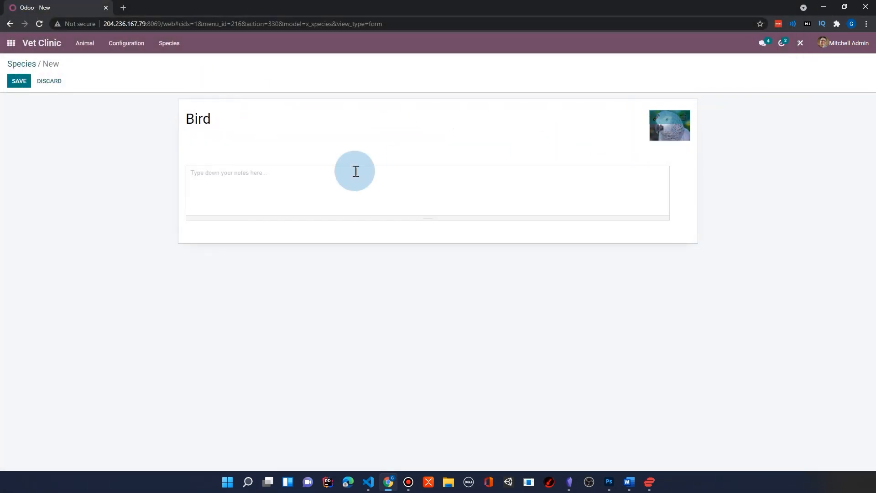
pyautogui.click(15, 81)
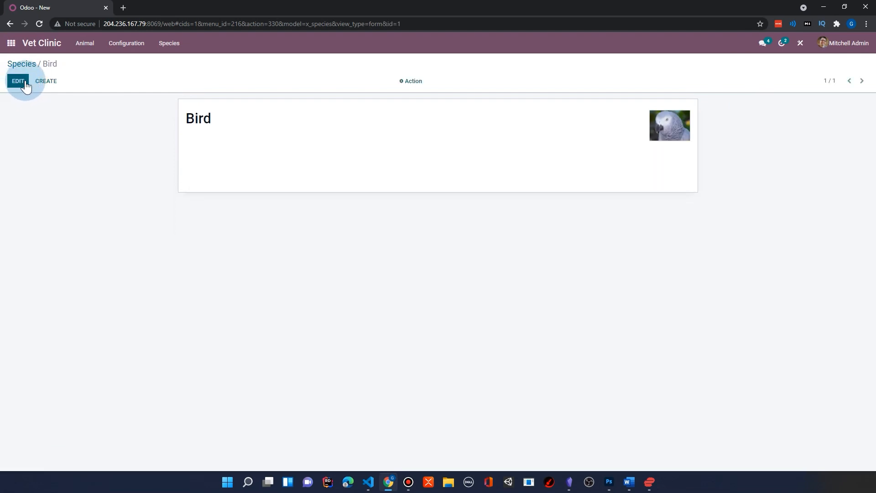
# Create a species record named Dog with the picture dog.jpg and save it.
pyautogui.click(46, 82)
pyautogui.write('Dog')
pyautogui.click(657, 119)
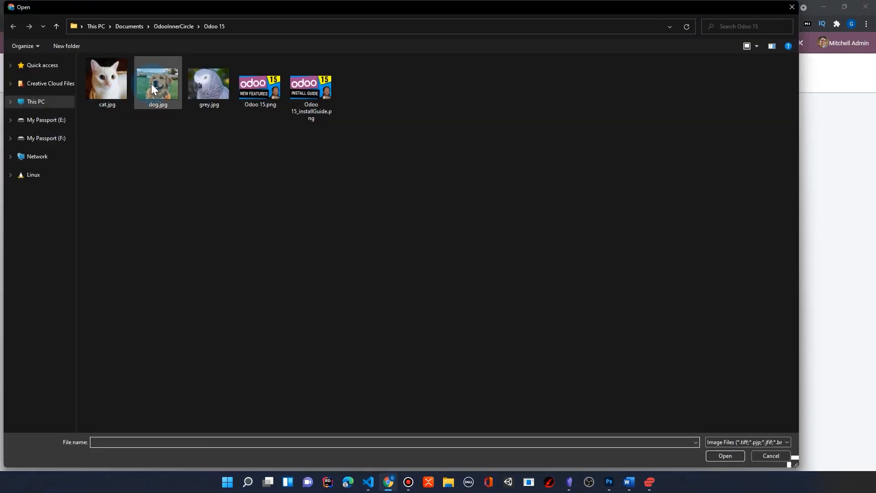
pyautogui.doubleClick(152, 83)
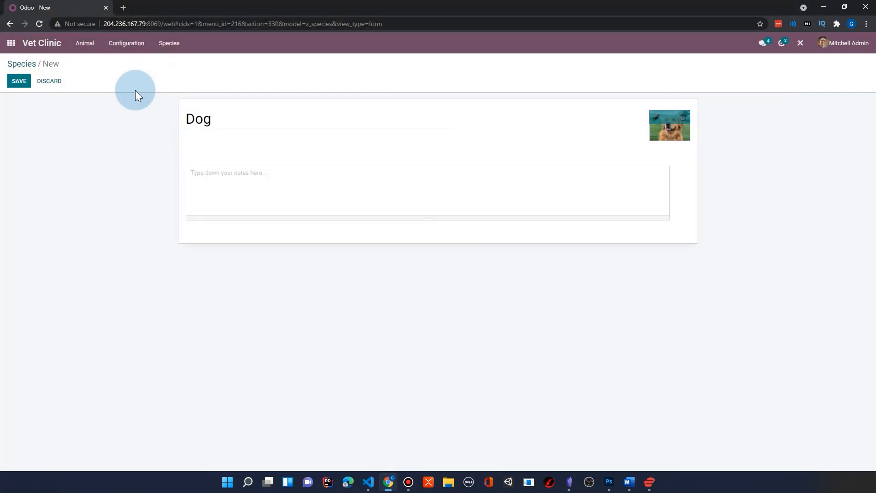
pyautogui.click(18, 81)
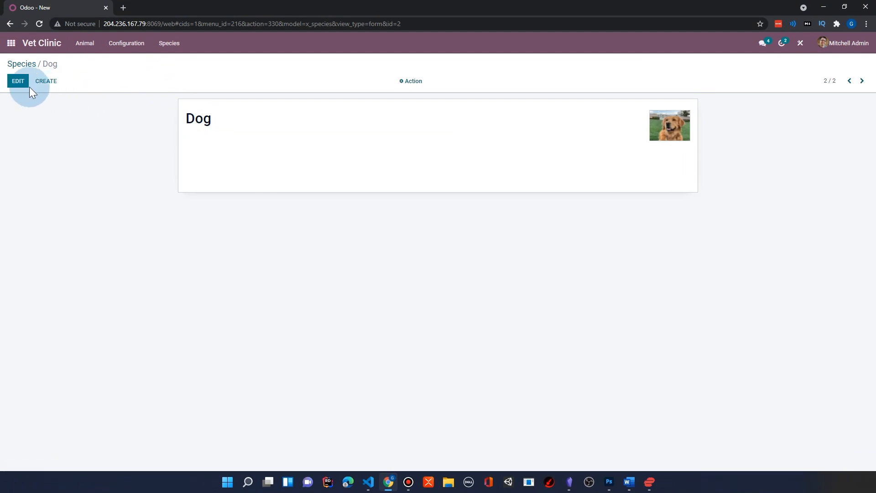
# Create and save a species record named Cat with a picture, and reorder the species list as Dog, Cat, Bird.
pyautogui.click(45, 80)
pyautogui.write('Cat')
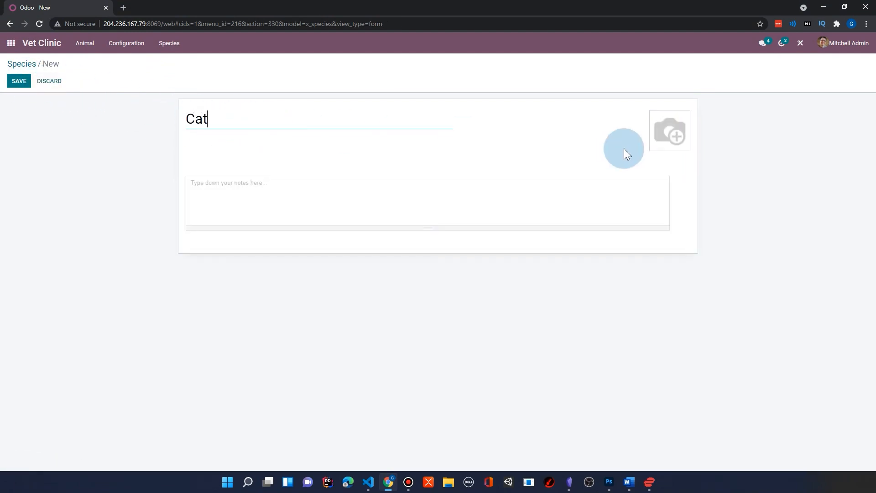
pyautogui.click(653, 117)
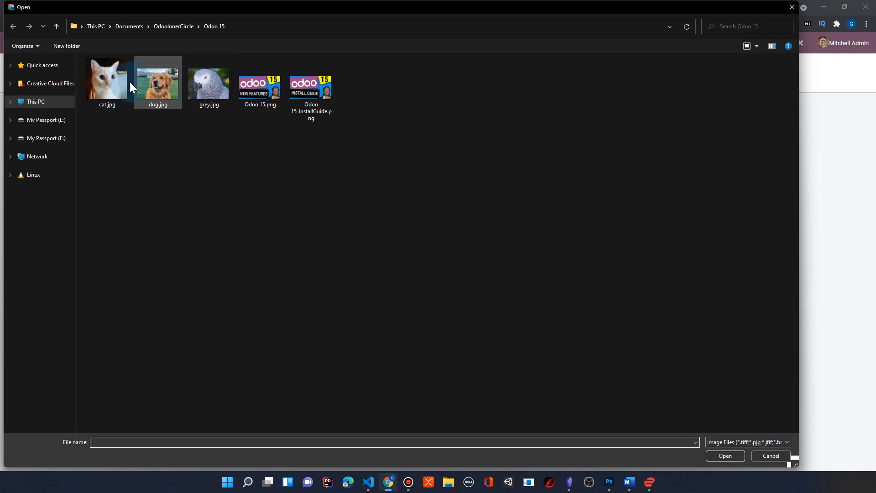
pyautogui.doubleClick(117, 76)
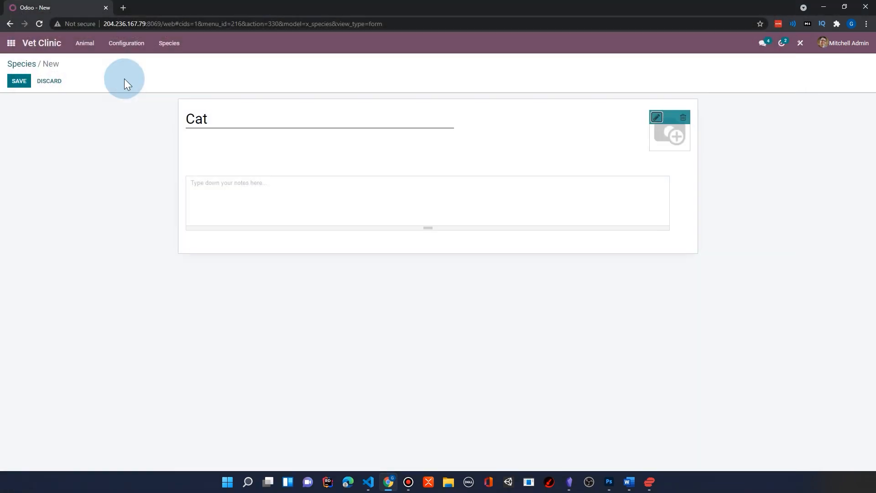
pyautogui.click(19, 81)
pyautogui.click(19, 64)
pyautogui.moveTo(25, 135)
pyautogui.mouseDown()
pyautogui.moveTo(28, 117)
pyautogui.moveTo(20, 136)
pyautogui.moveTo(27, 140)
pyautogui.moveTo(21, 136)
pyautogui.mouseUp()
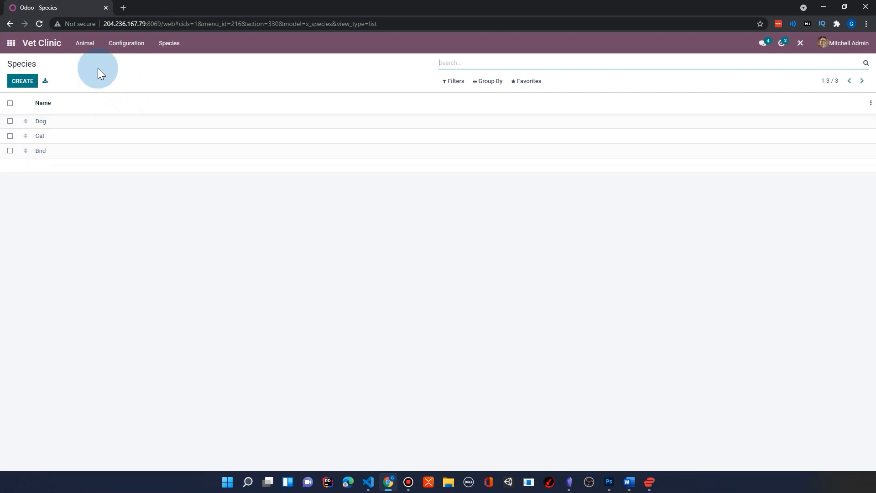
# Open the Bibi Bird animal record and bring up its form in Studio.
pyautogui.click(82, 43)
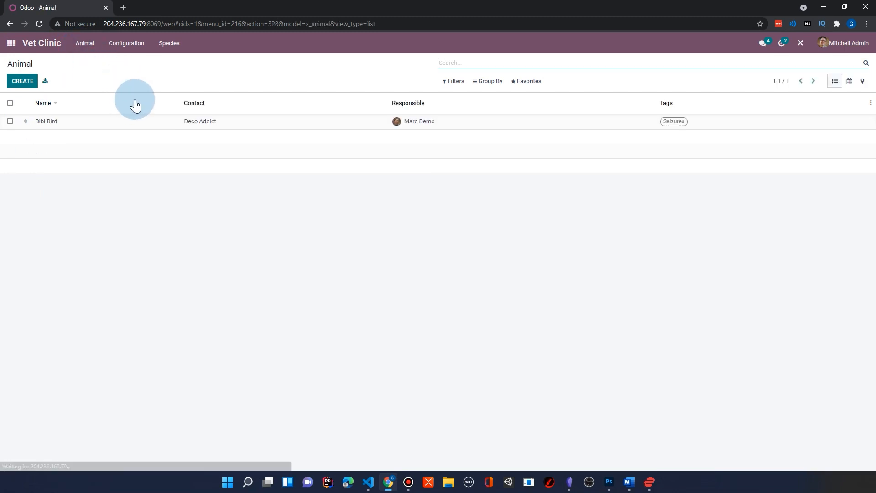
pyautogui.click(214, 121)
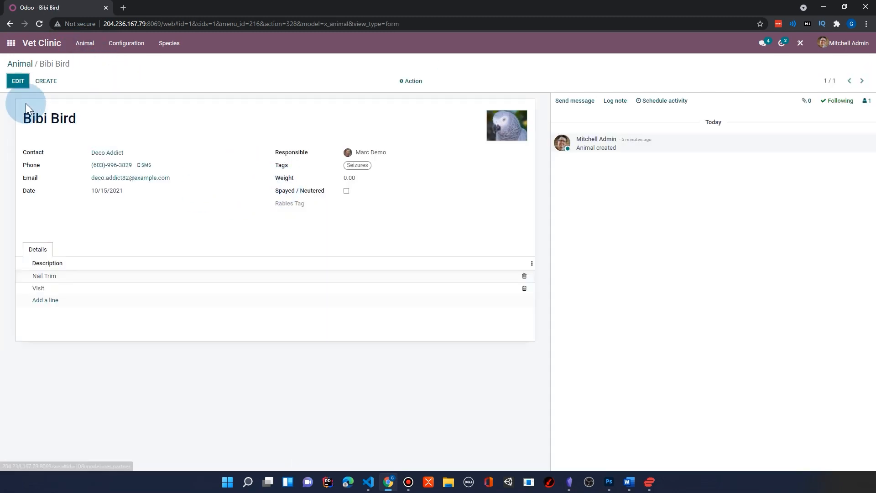
pyautogui.click(17, 80)
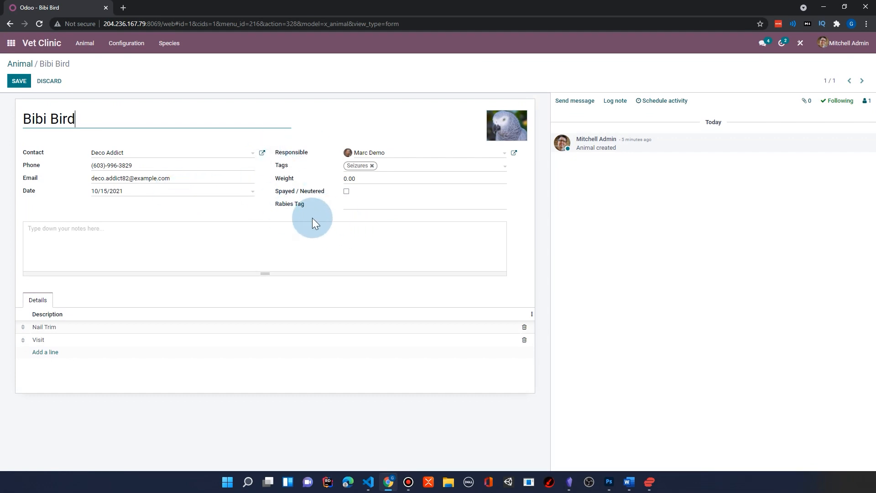
pyautogui.click(21, 80)
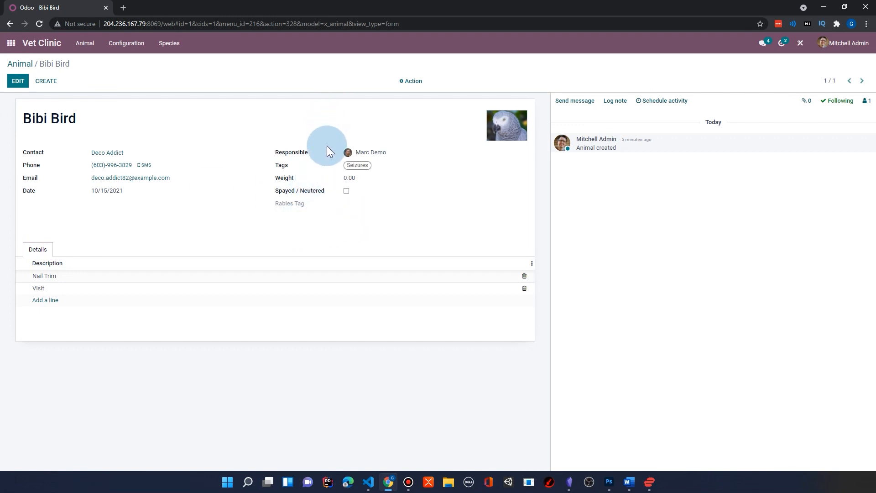
pyautogui.click(803, 46)
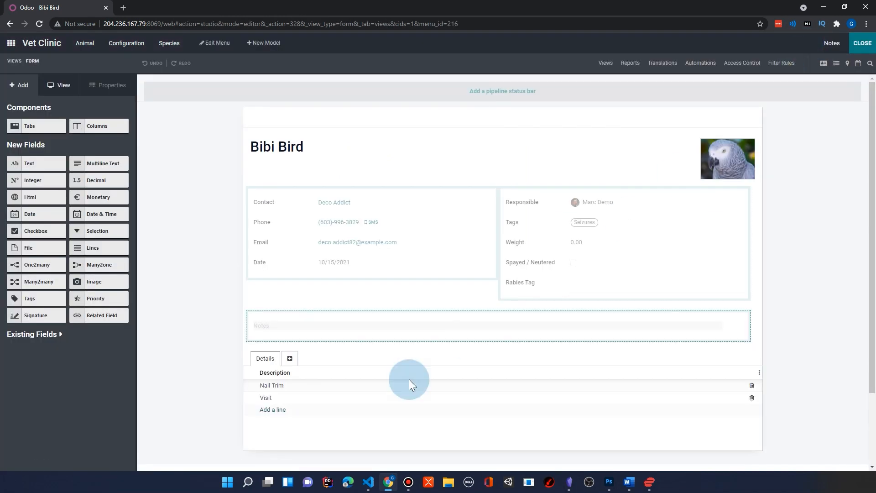
# Add a Many2one field related to the Species model between Responsible and Tags on the animal form.
pyautogui.click(60, 336)
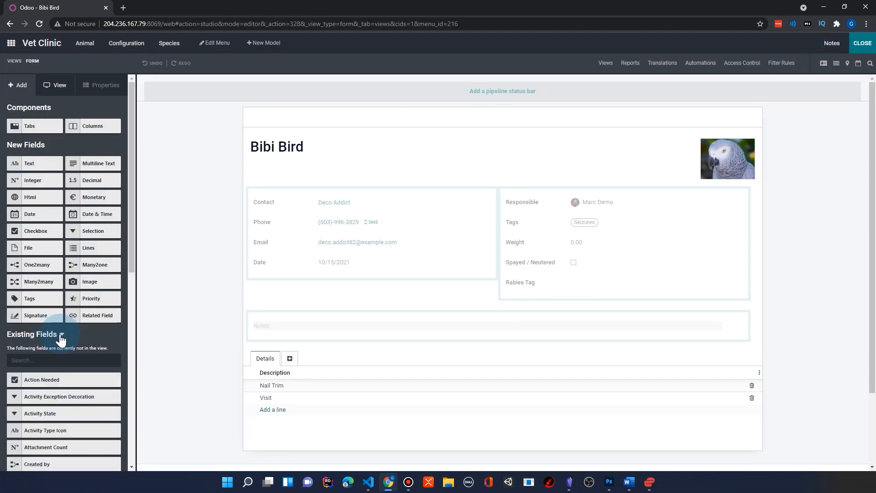
pyautogui.scroll(-3, 76, 379)
pyautogui.scroll(-6, 78, 374)
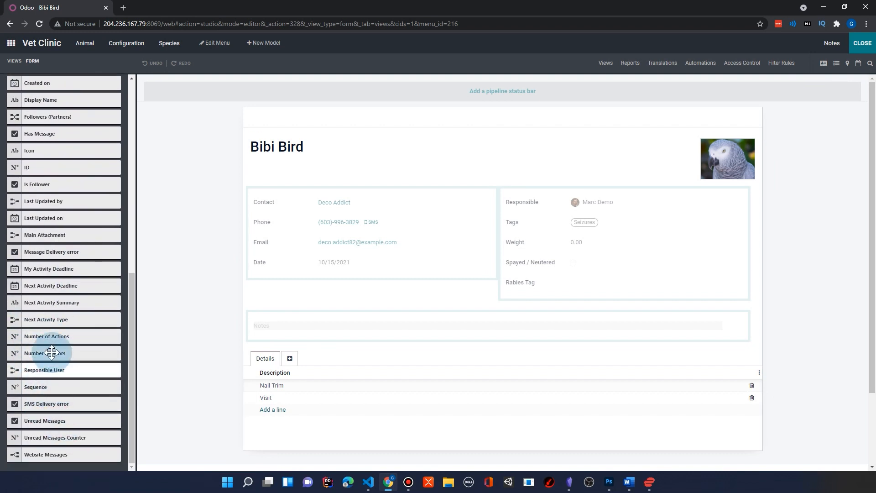
pyautogui.scroll(2, 73, 324)
pyautogui.scroll(7, 73, 324)
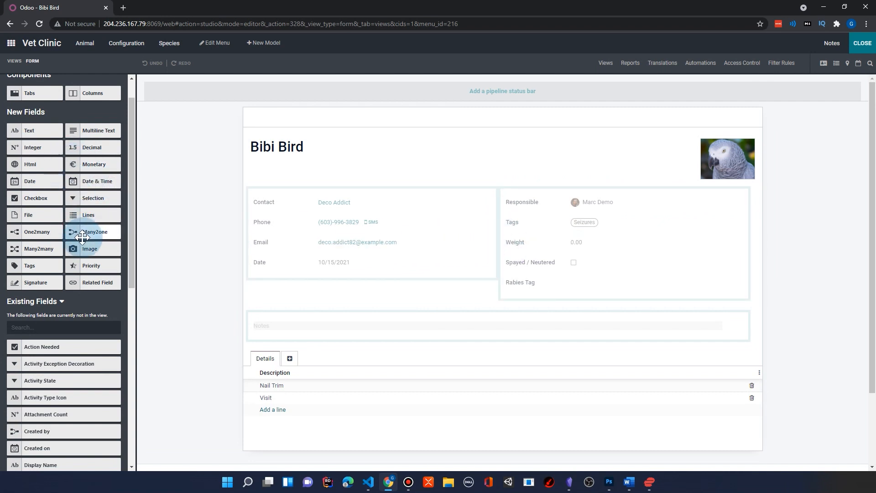
pyautogui.moveTo(72, 232); pyautogui.dragTo(540, 246)
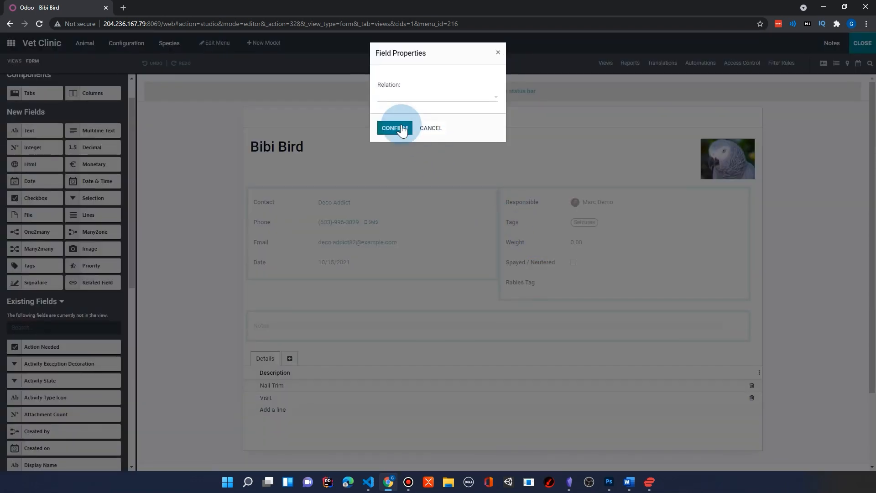
pyautogui.click(401, 98)
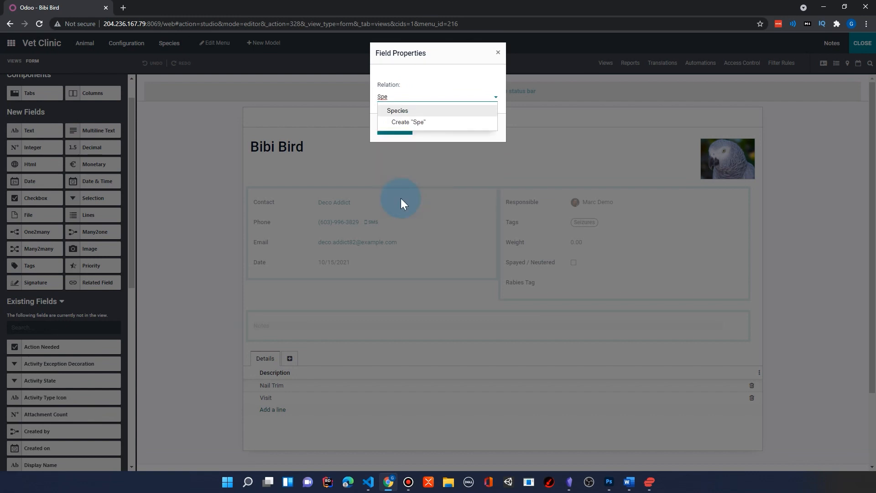
pyautogui.click(397, 111)
pyautogui.click(393, 129)
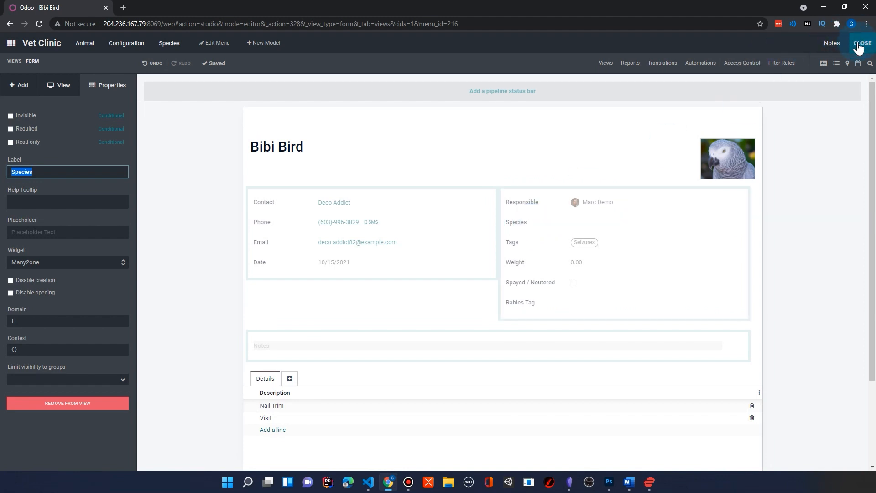
# Leave Studio, set the Bibi Bird record's species to Bird and save the record.
pyautogui.click(860, 45)
pyautogui.click(20, 80)
pyautogui.click(361, 166)
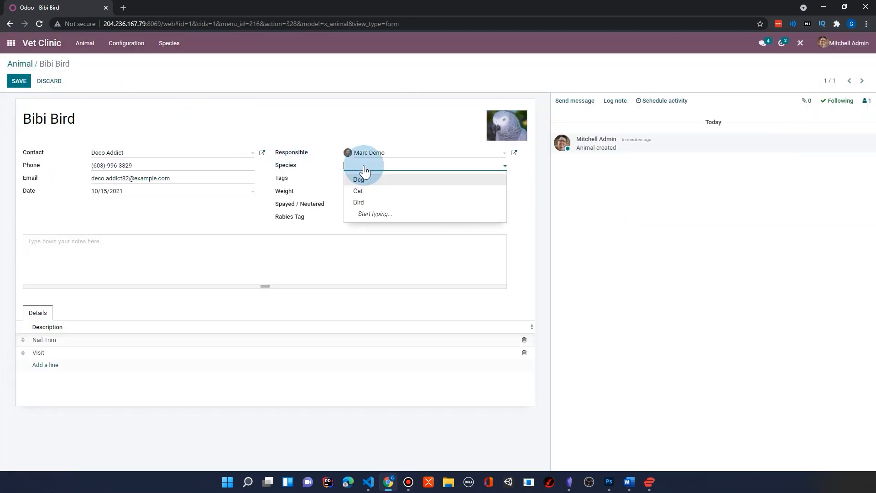
pyautogui.click(365, 202)
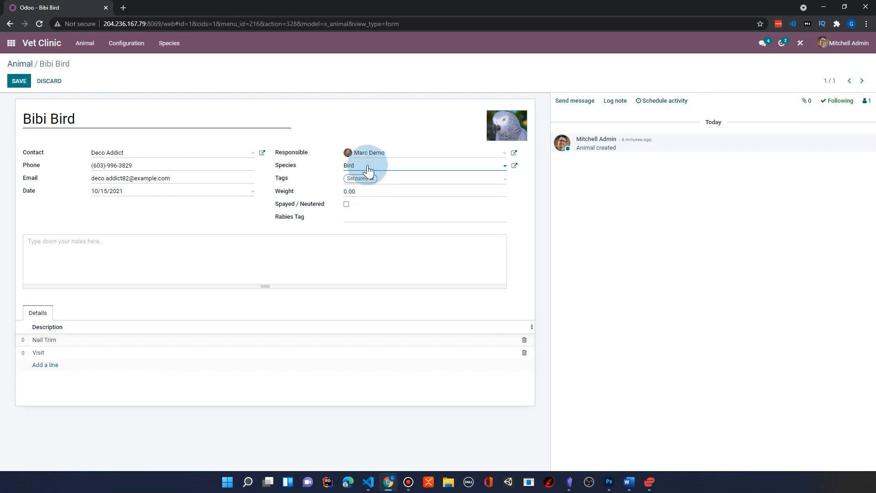
pyautogui.click(15, 81)
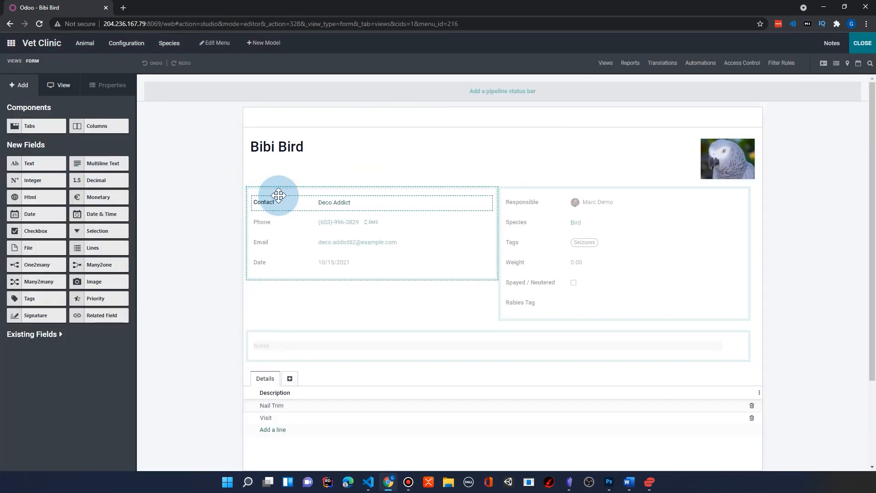
# In Studio, relabel the Contact field on the animal form as Owner.
pyautogui.click(263, 201)
pyautogui.doubleClick(21, 171)
pyautogui.write('W')
pyautogui.press('BackSpace')
pyautogui.write('Owner')
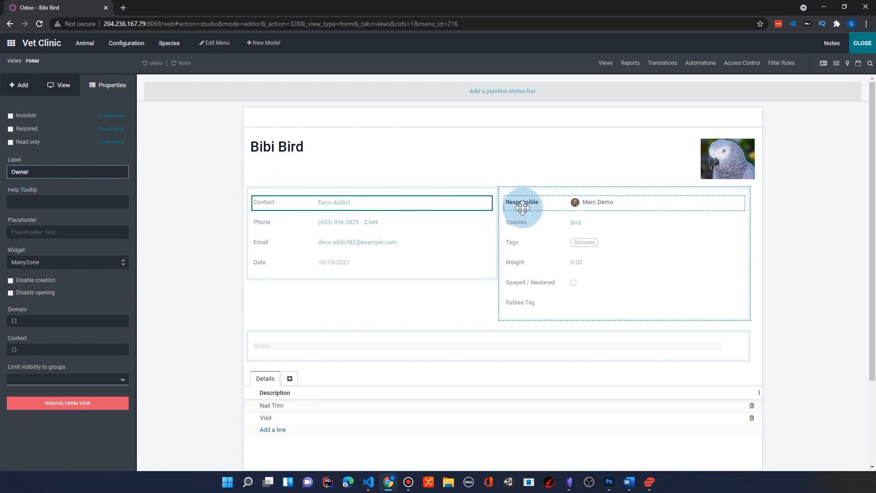
# Relabel the Responsible field as Primary Vet and leave Studio.
pyautogui.moveTo(518, 201); pyautogui.dragTo(522, 202)
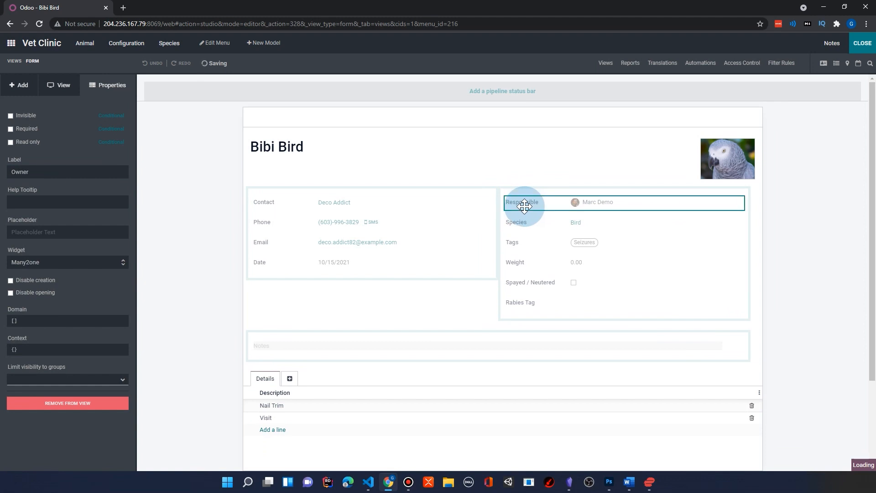
pyautogui.doubleClick(32, 172)
pyautogui.write('Prim')
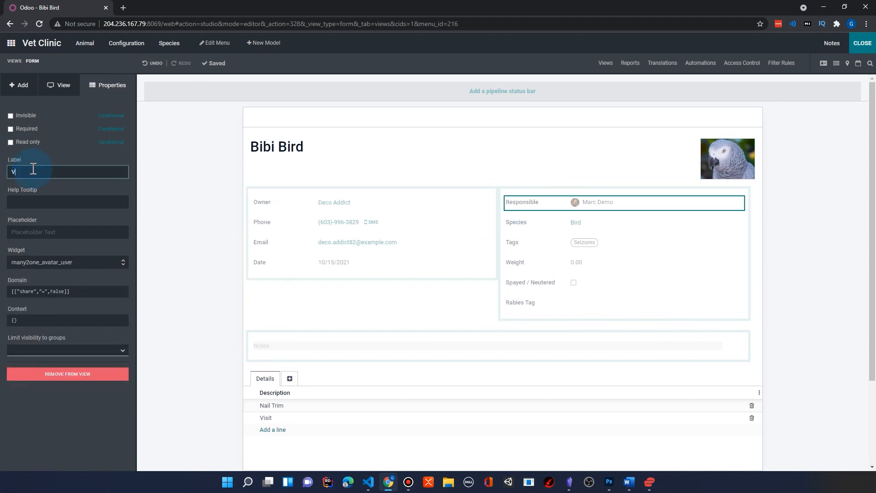
pyautogui.write('ary Vet')
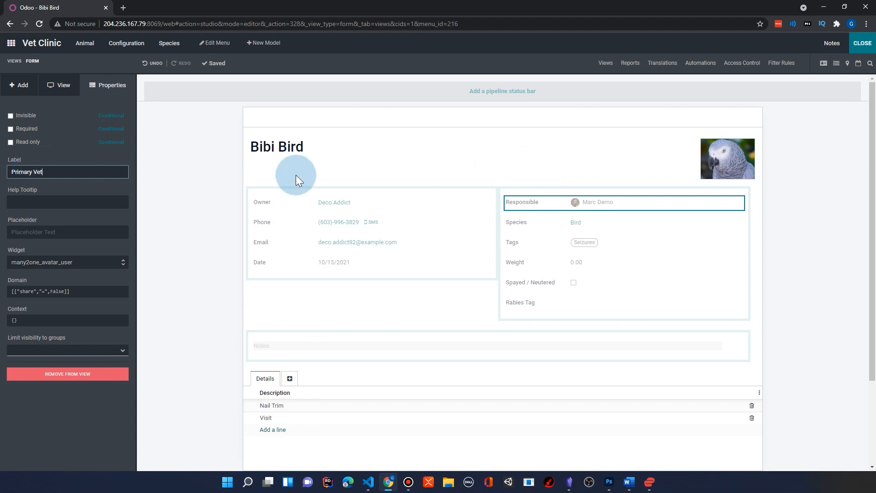
pyautogui.click(47, 200)
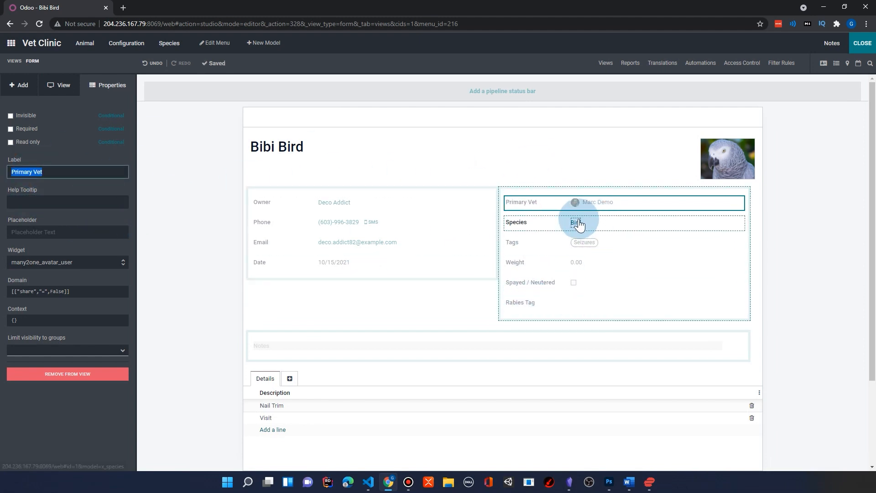
pyautogui.click(863, 48)
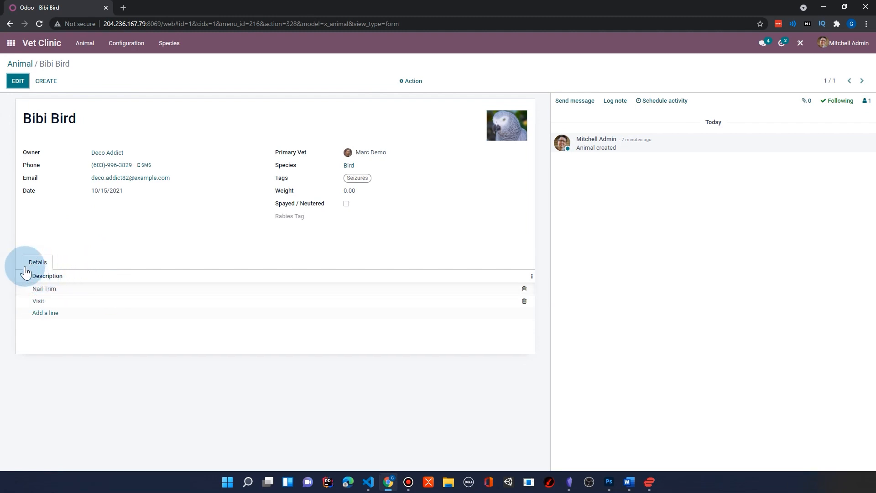
# Reopen the animal form in Studio and rename its Details tab to Procedures.
pyautogui.click(20, 82)
pyautogui.click(803, 42)
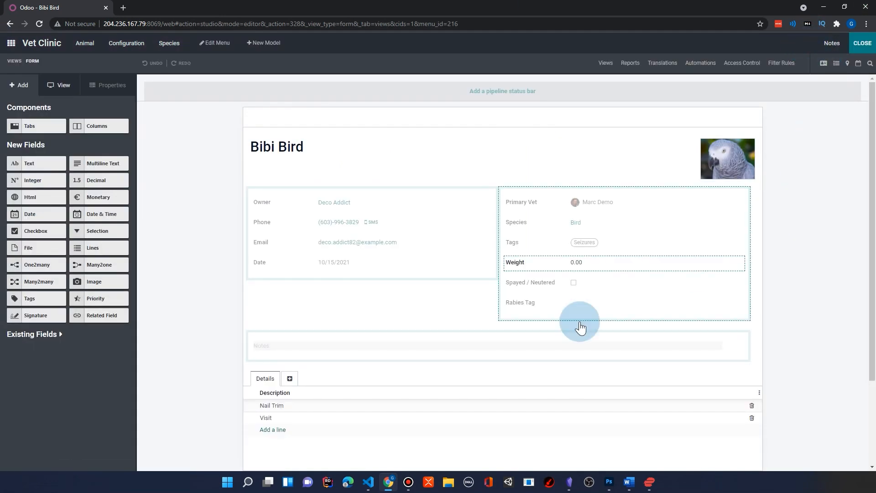
pyautogui.click(265, 379)
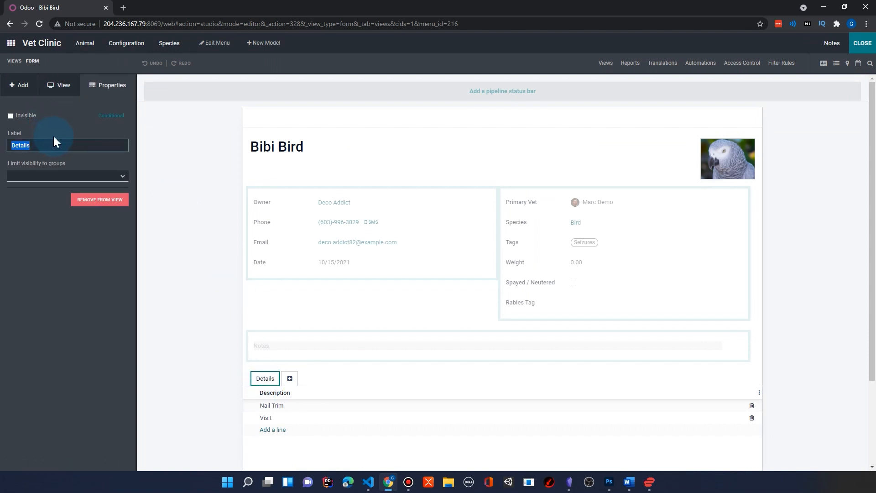
pyautogui.write('Procedures')
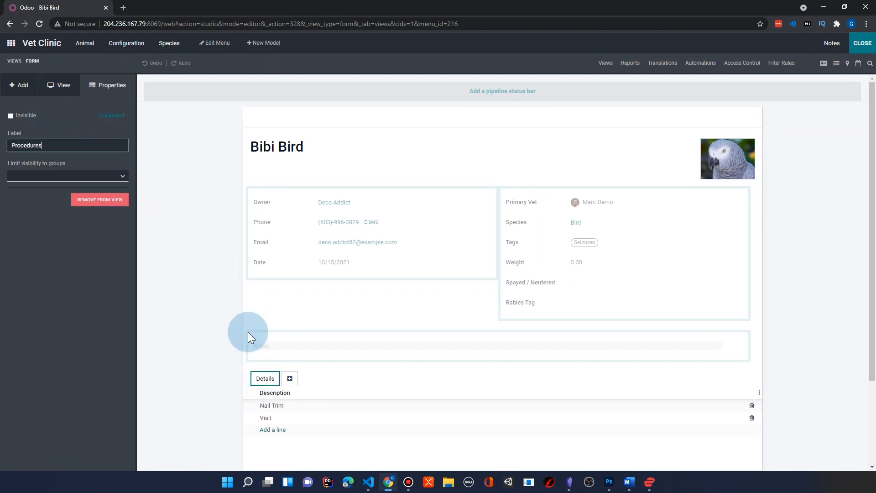
# Edit the list view of the lines in the Procedures tab and remove the Sequence field from it.
pyautogui.click(274, 391)
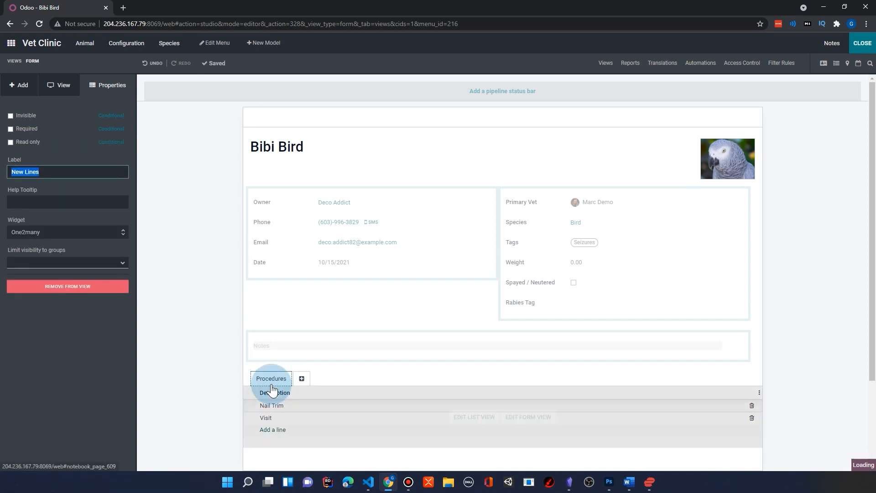
pyautogui.click(485, 422)
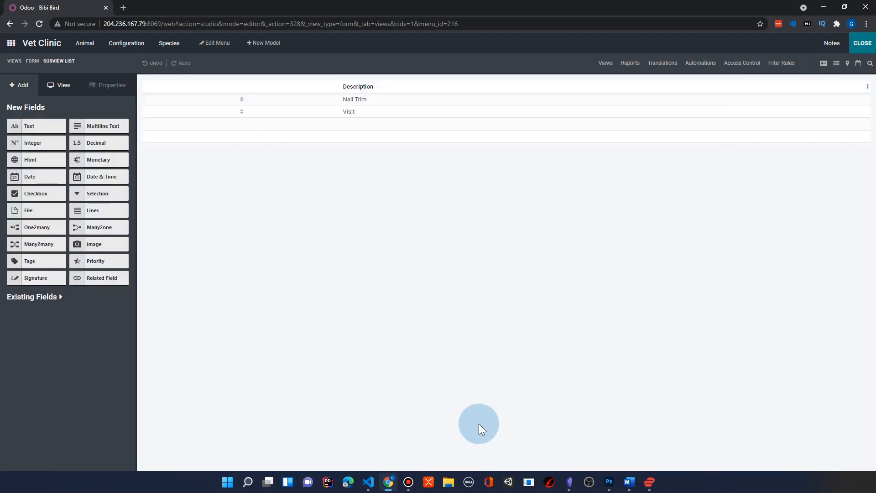
pyautogui.click(241, 95)
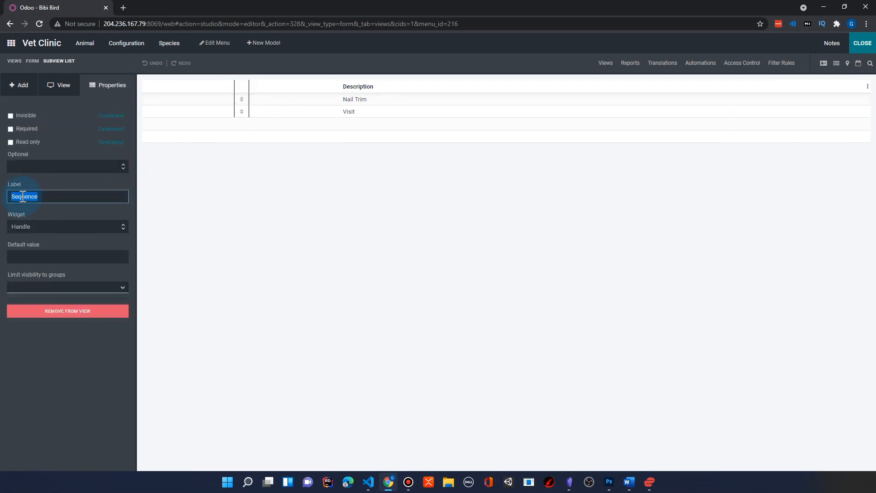
pyautogui.click(58, 315)
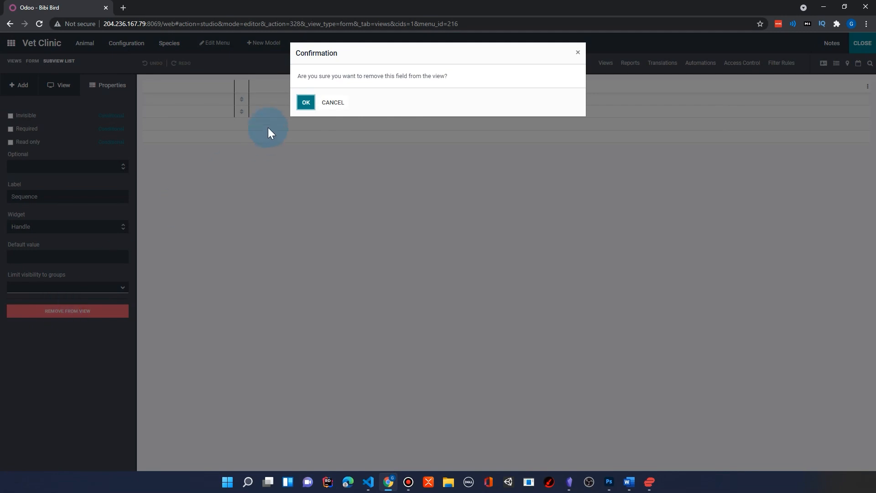
pyautogui.click(305, 103)
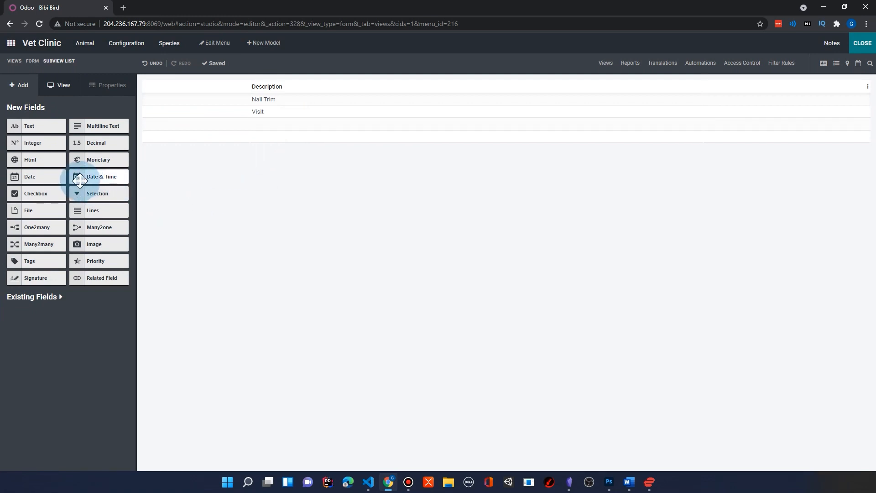
# Add a Date & Time field and a Many2one field related to Product before the Description column.
pyautogui.moveTo(79, 176); pyautogui.dragTo(170, 95)
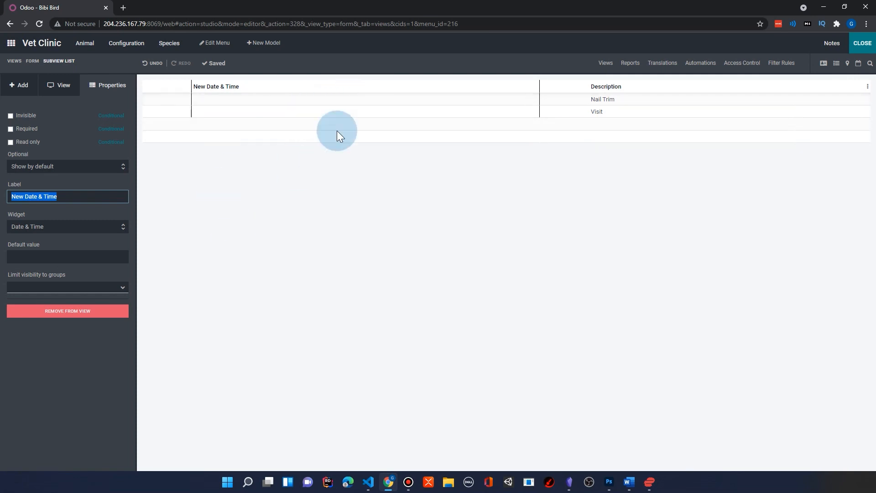
pyautogui.click(20, 85)
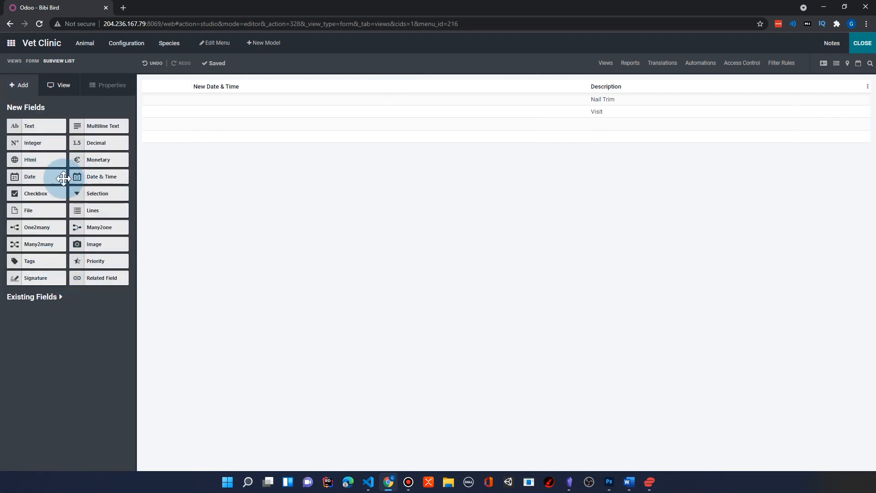
pyautogui.moveTo(73, 228); pyautogui.dragTo(536, 92)
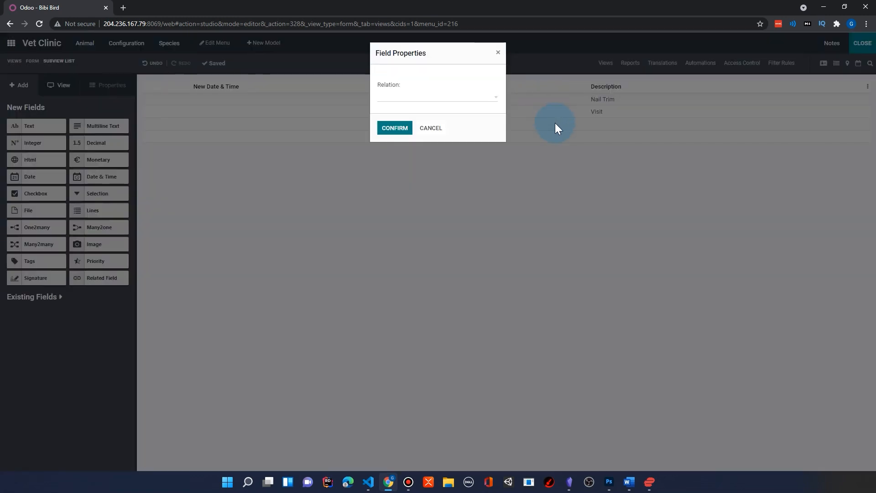
pyautogui.click(496, 103)
pyautogui.click(441, 100)
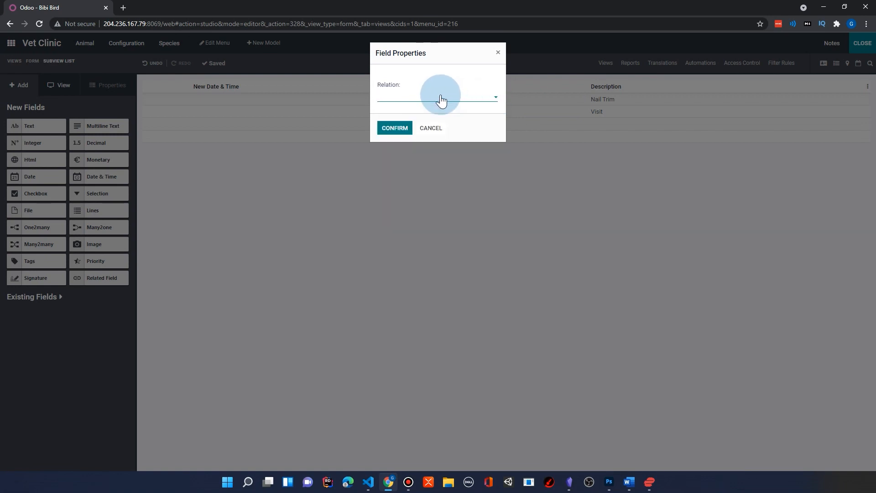
pyautogui.write('product')
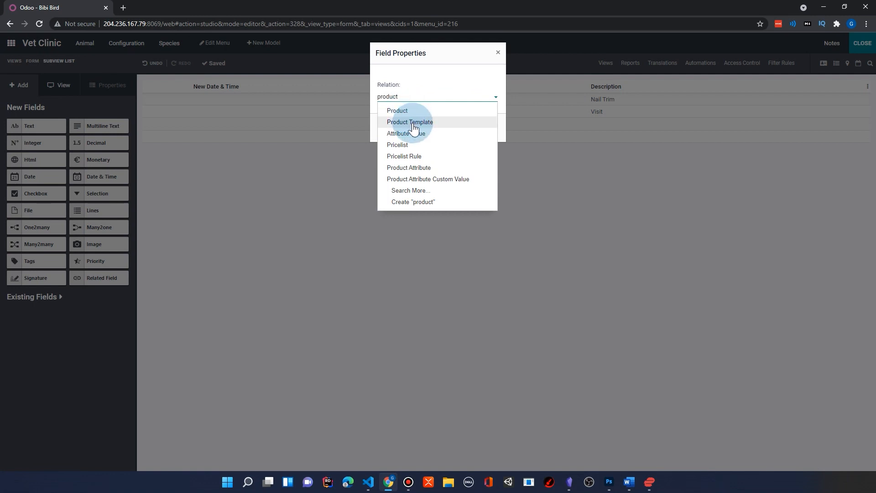
pyautogui.click(395, 111)
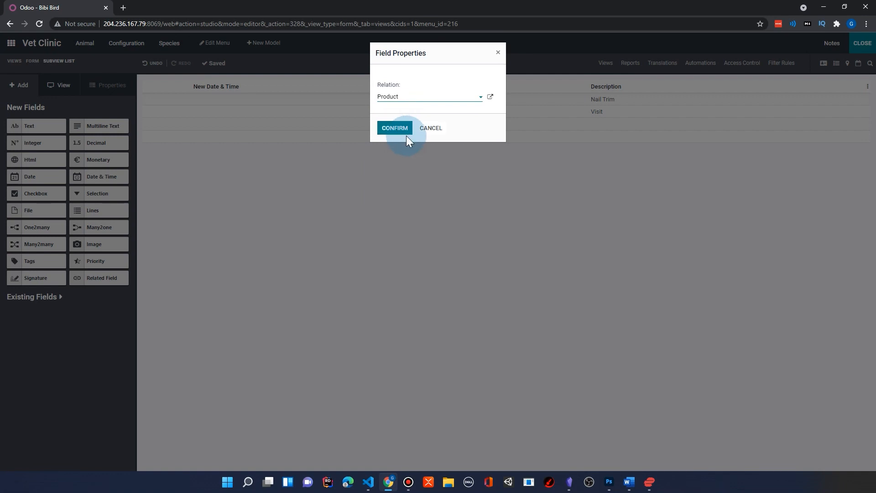
pyautogui.click(387, 130)
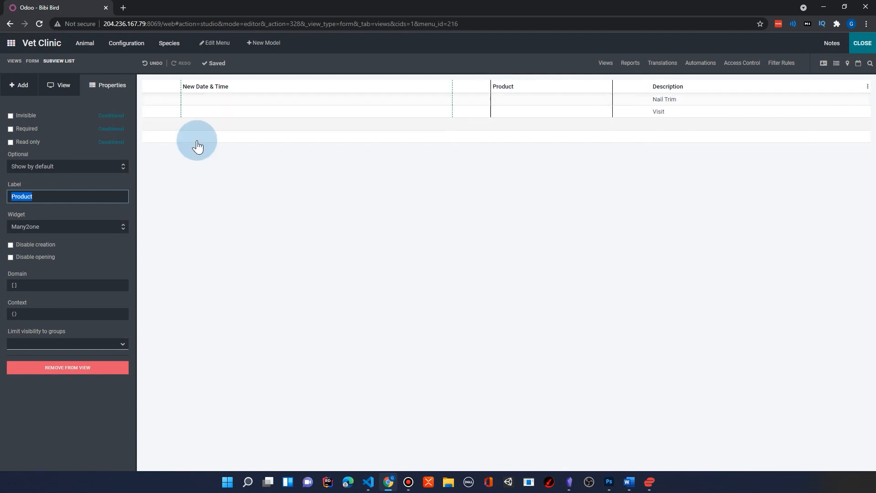
# Relabel the Product column of the lines as Procedure and leave Studio.
pyautogui.write('Procedure')
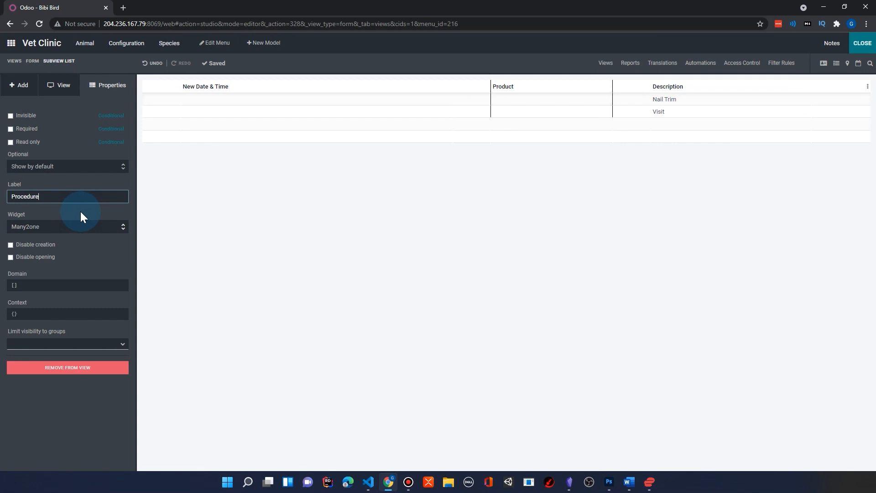
pyautogui.press('Return')
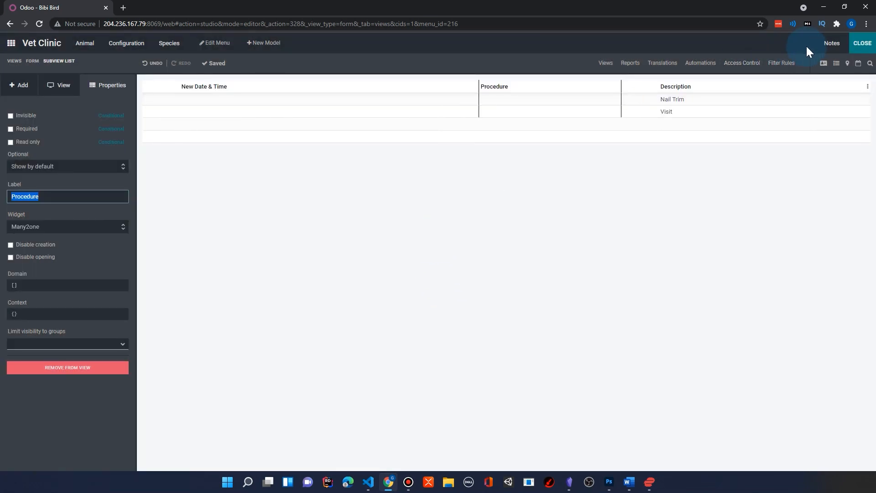
pyautogui.click(860, 45)
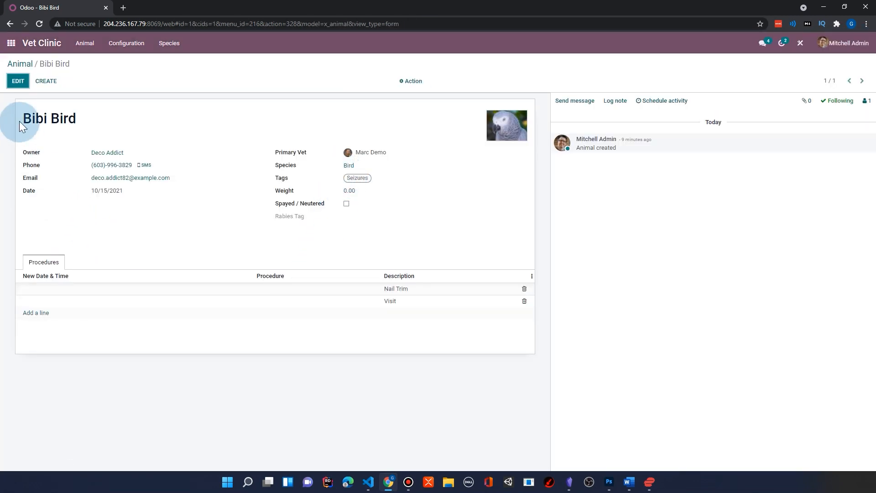
# Edit the Bibi Bird record and try to date its Nail Trim line 10/13/2021.
pyautogui.click(18, 81)
pyautogui.click(105, 343)
pyautogui.click(75, 259)
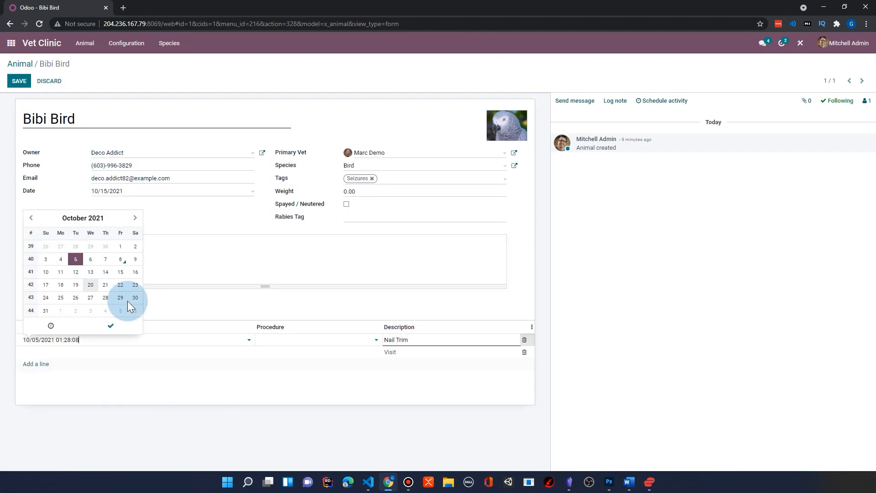
pyautogui.click(90, 272)
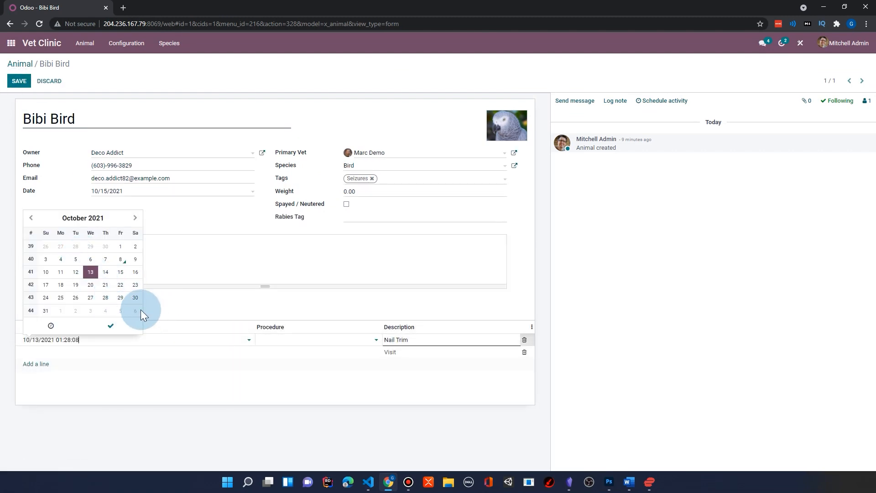
pyautogui.click(173, 346)
# Try Large Cabinet as the Nail Trim line's procedure and replace it with Customizable Desk (Custom, Black).
pyautogui.click(347, 340)
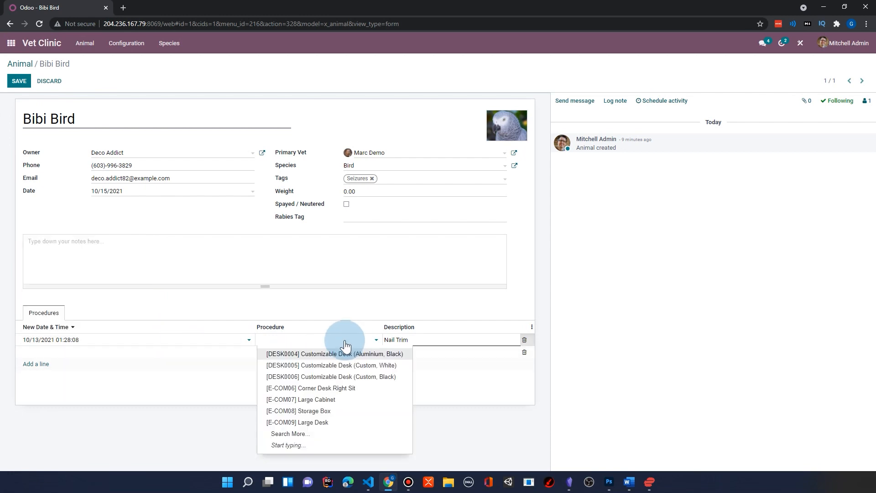
pyautogui.click(333, 404)
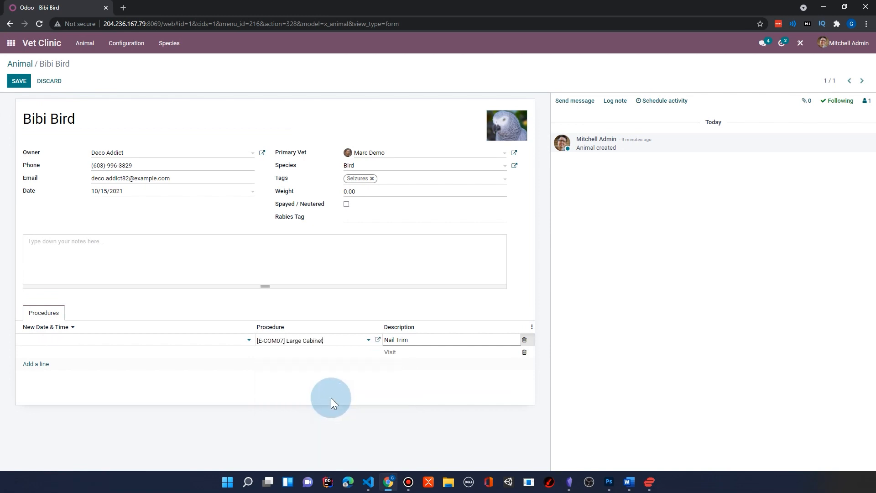
pyautogui.click(328, 345)
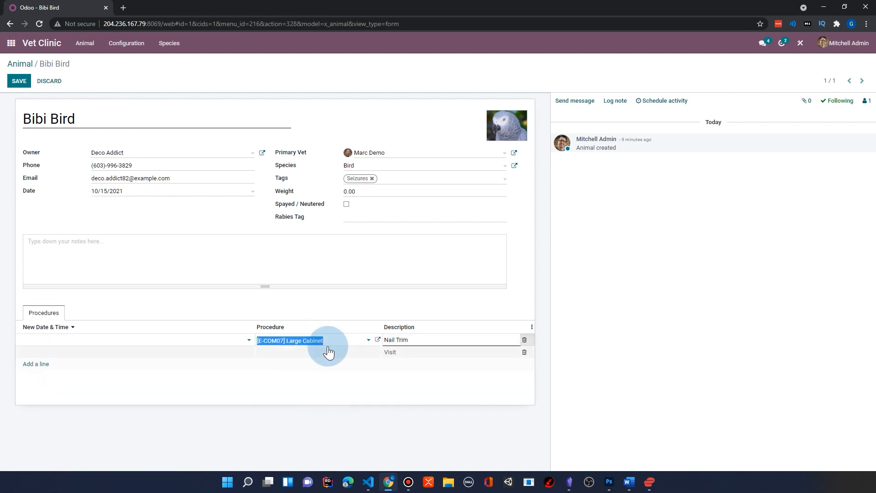
pyautogui.click(332, 382)
pyautogui.click(326, 375)
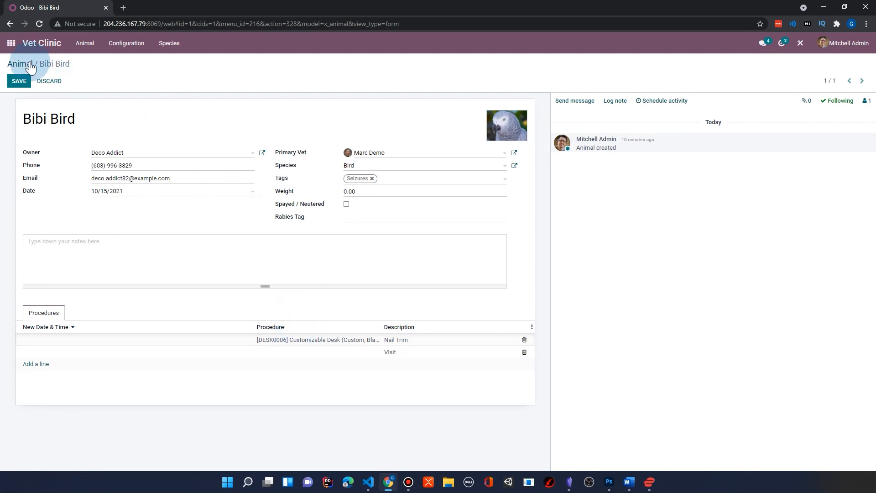
# Switch to the Invoicing app and open its list of product categories.
pyautogui.click(11, 44)
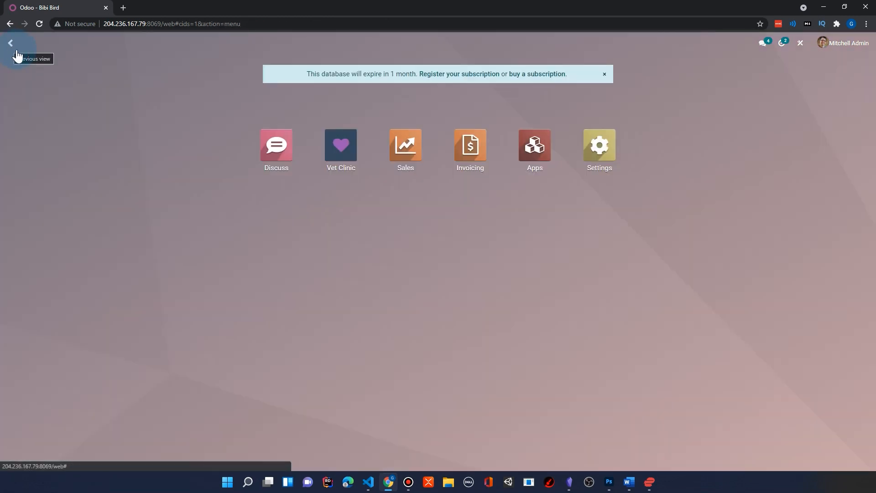
pyautogui.click(470, 145)
pyautogui.click(211, 43)
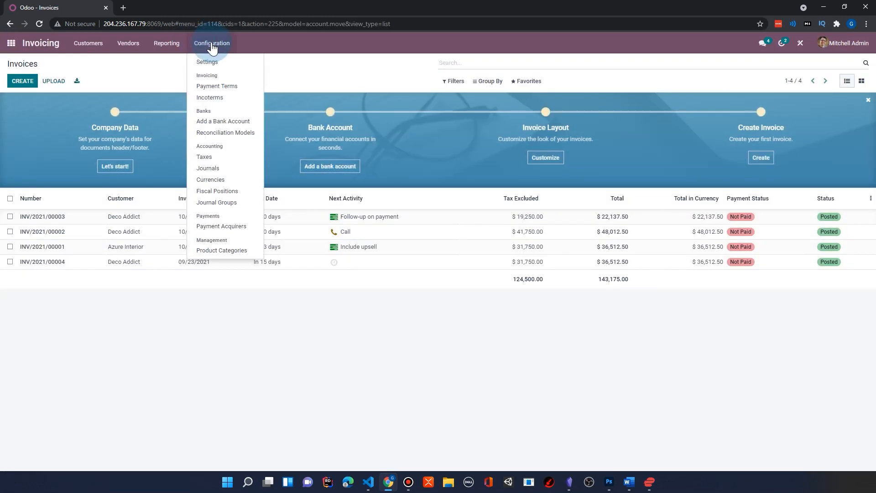
pyautogui.click(242, 251)
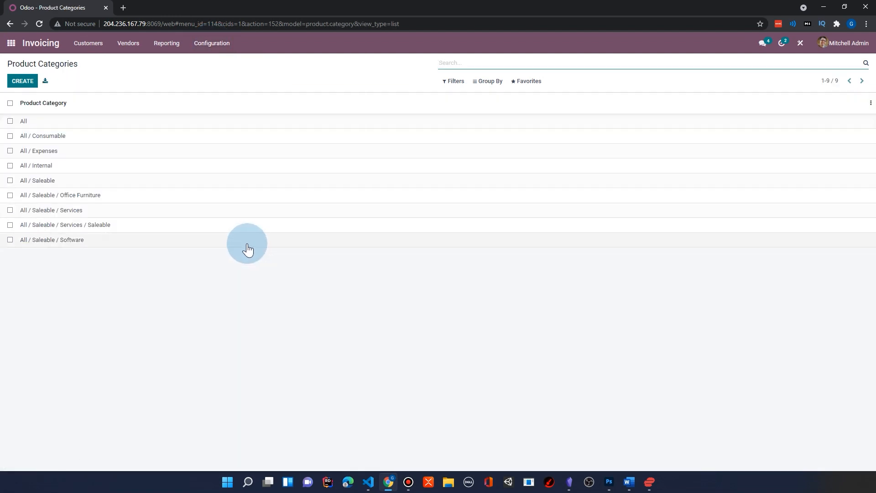
# Create and save a product category named Procedures under the parent category All / Saleable.
pyautogui.click(23, 82)
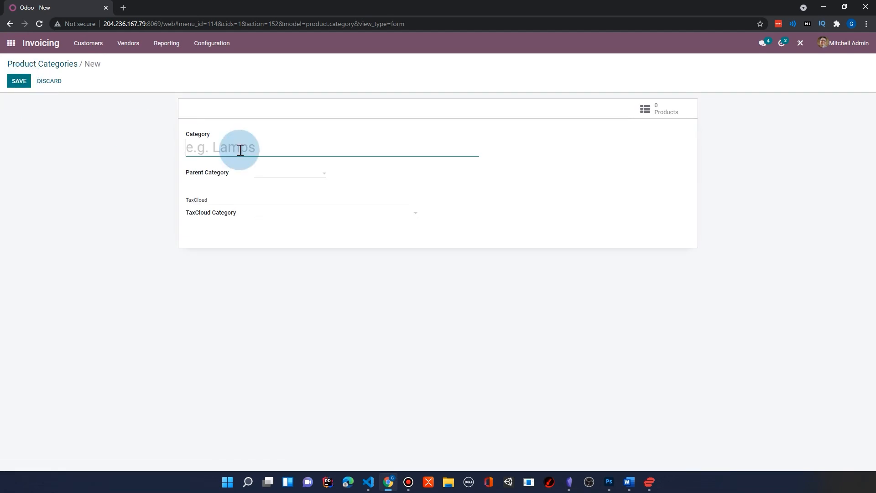
pyautogui.write('Procedures')
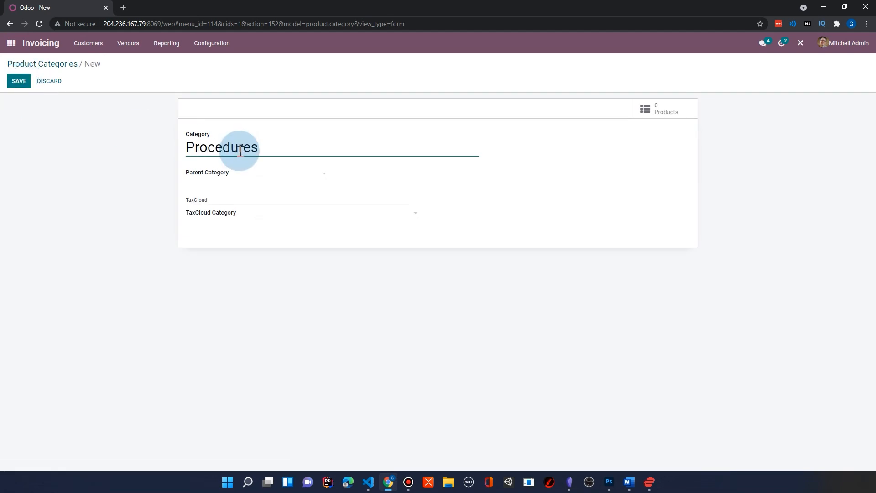
pyautogui.click(293, 173)
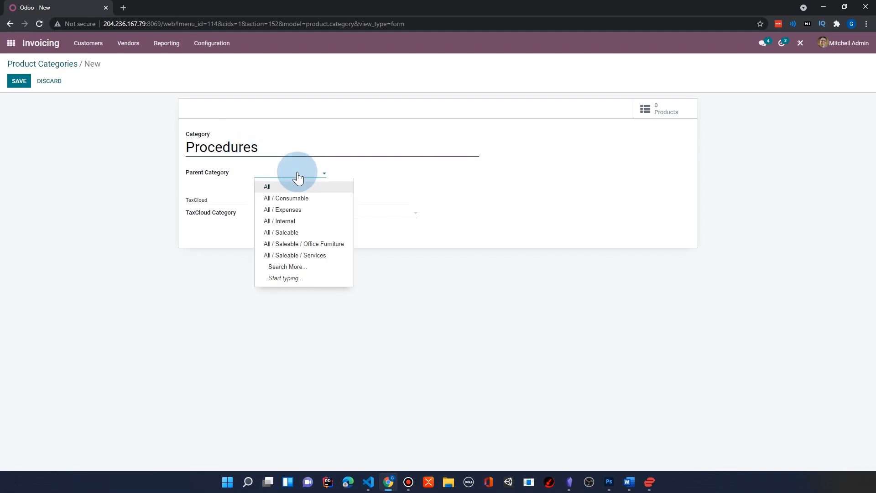
pyautogui.click(298, 234)
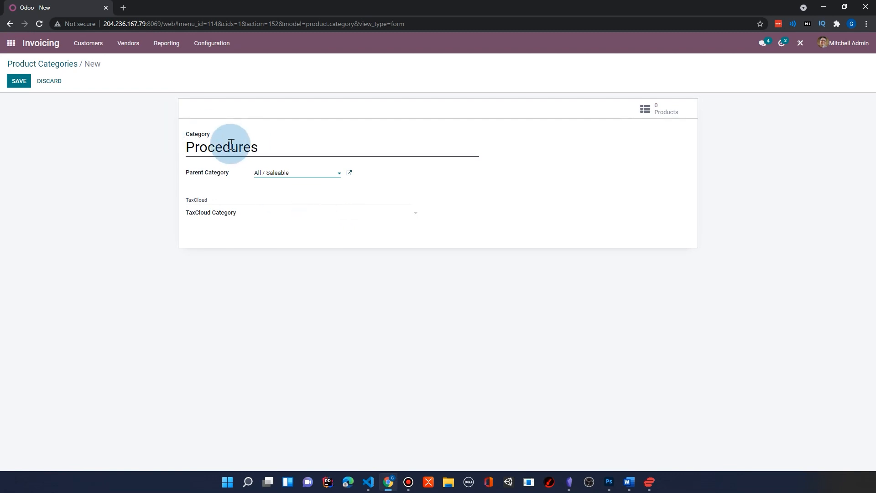
pyautogui.click(21, 81)
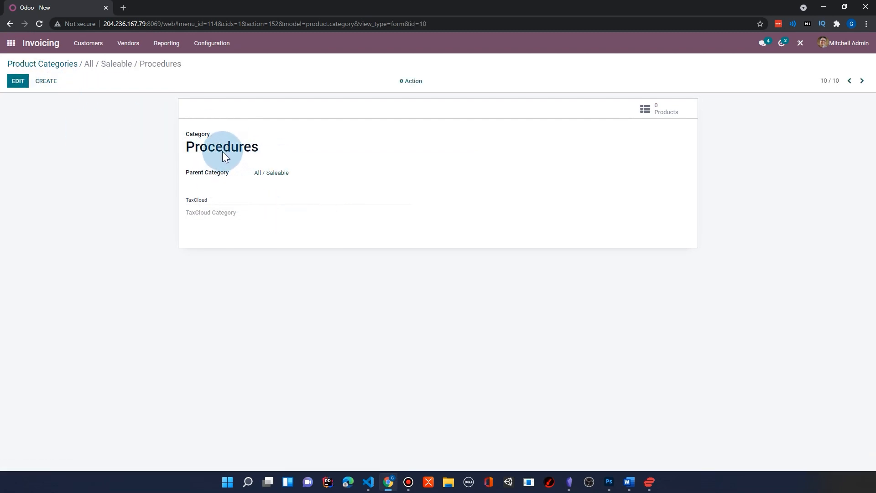
pyautogui.click(59, 64)
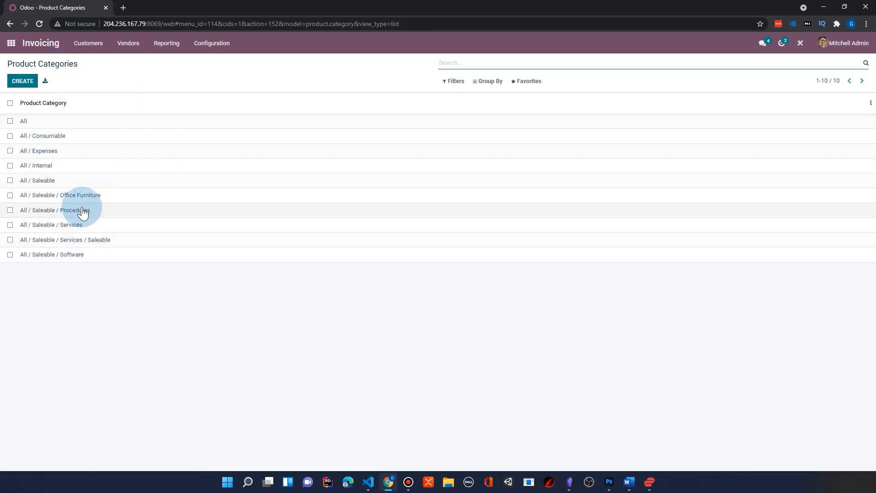
pyautogui.click(11, 43)
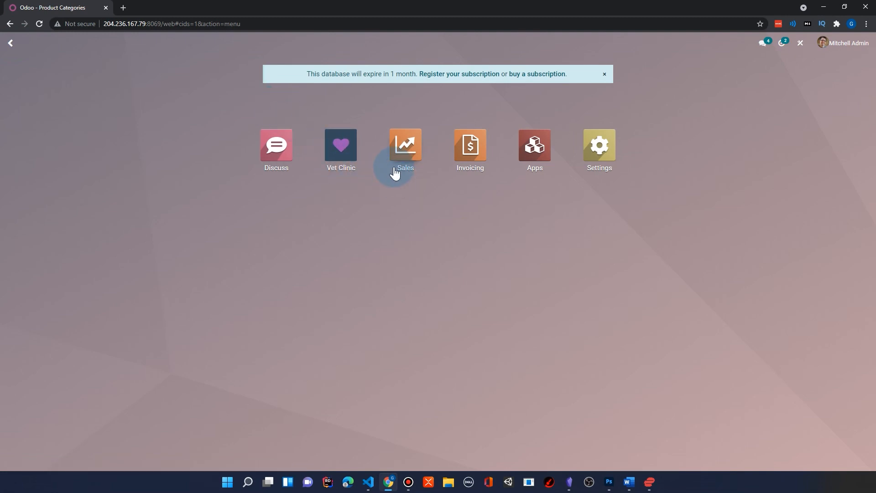
pyautogui.click(341, 151)
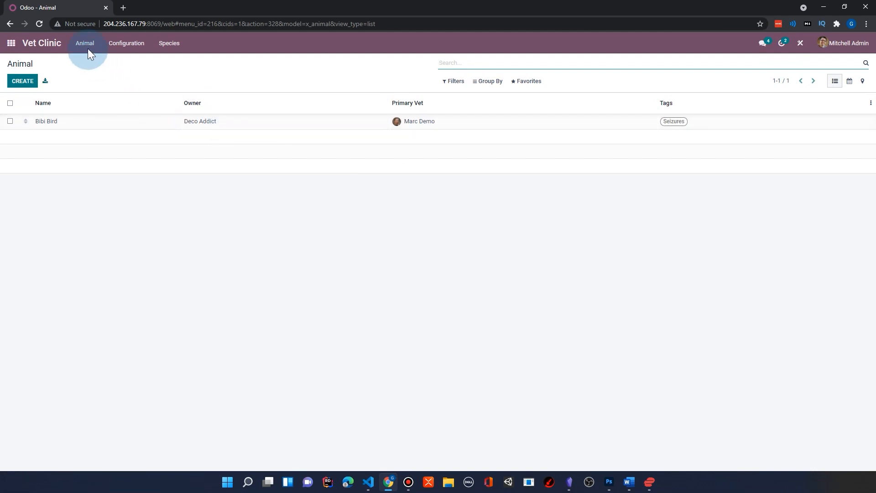
# Switch to the Sales app and open its product catalogue.
pyautogui.click(11, 42)
pyautogui.click(392, 147)
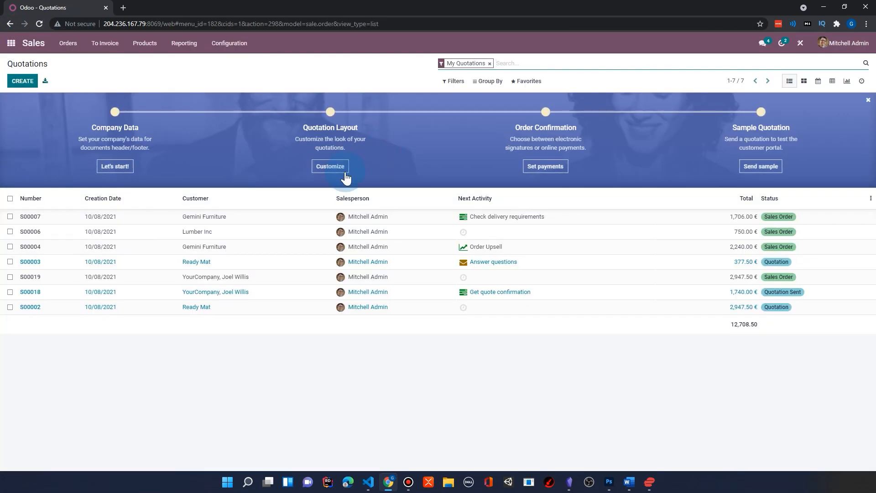
pyautogui.click(149, 45)
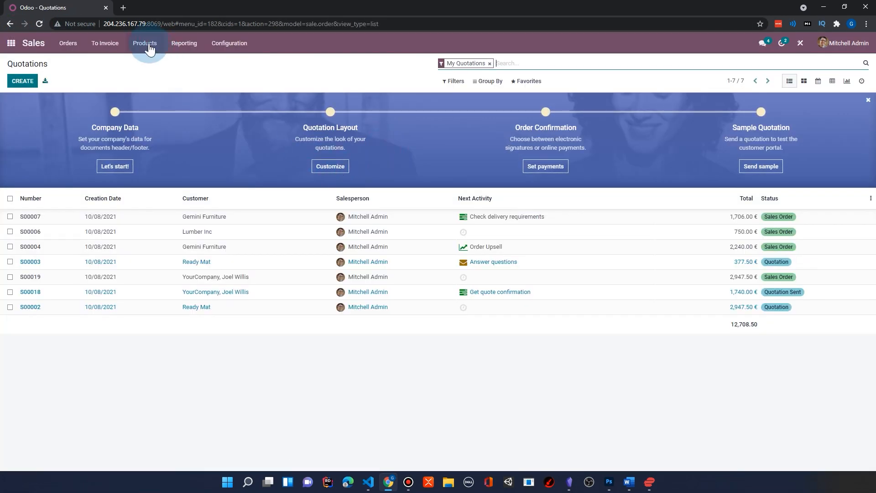
pyautogui.click(156, 59)
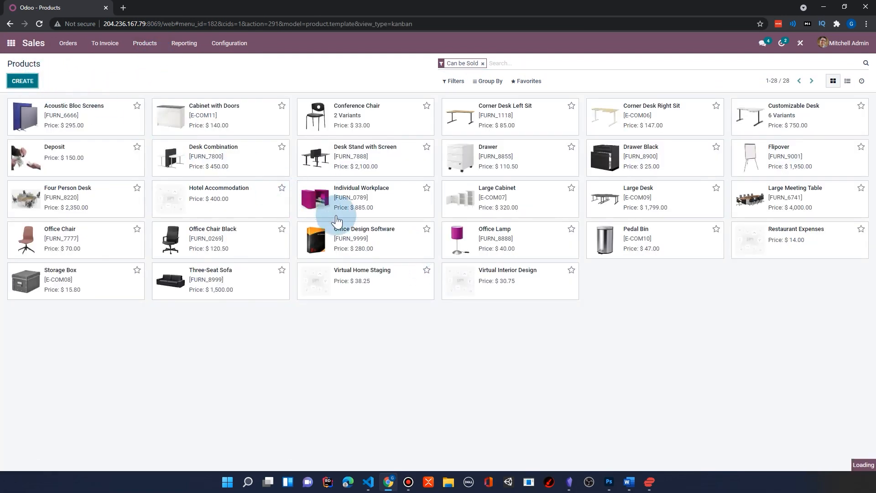
# Create a product named Nail Trim in the category All / Saleable / Procedures and save it.
pyautogui.click(146, 170)
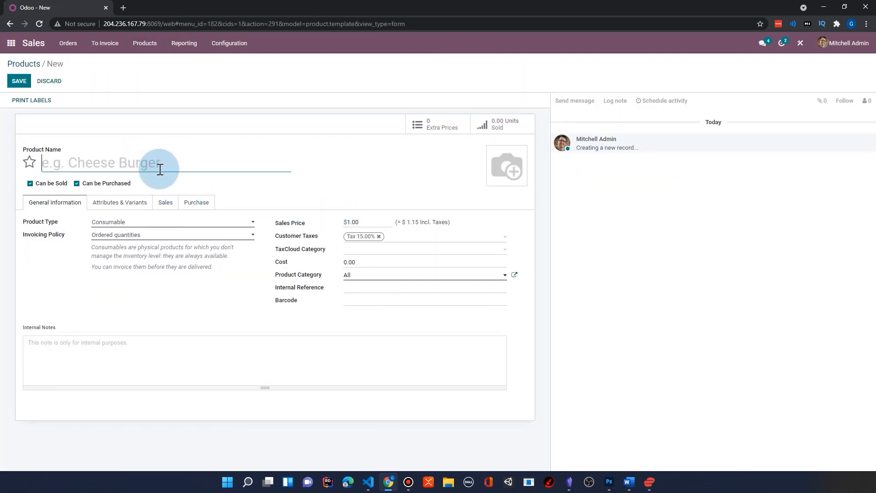
pyautogui.write('Nail Trim')
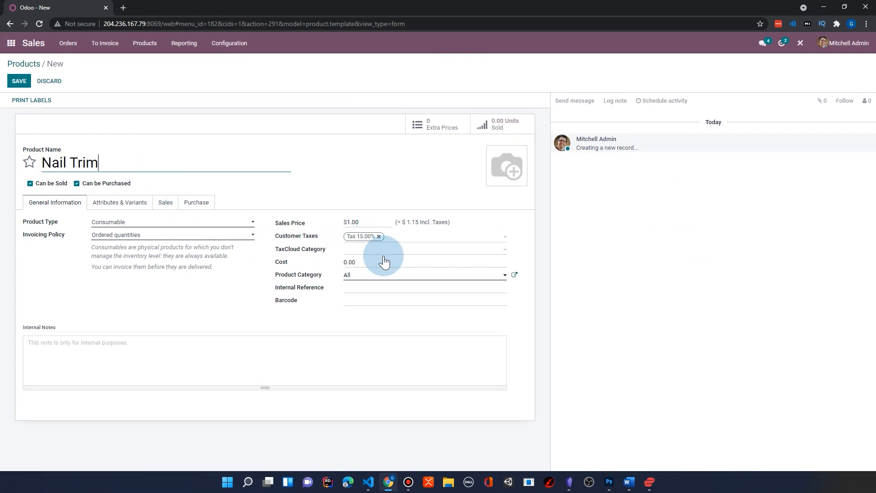
pyautogui.click(396, 276)
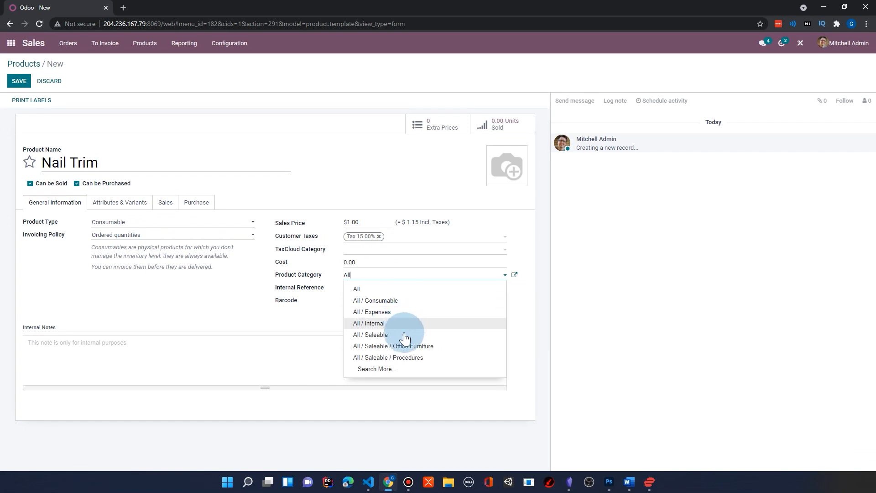
pyautogui.click(429, 359)
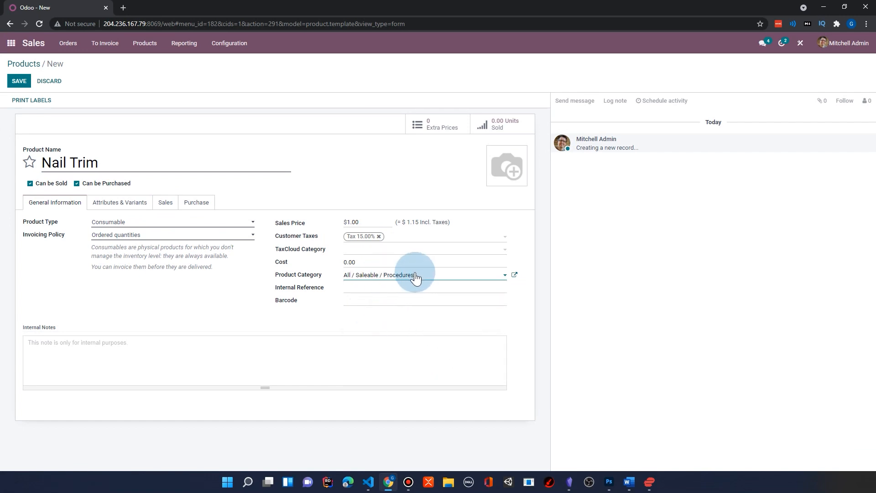
pyautogui.click(21, 85)
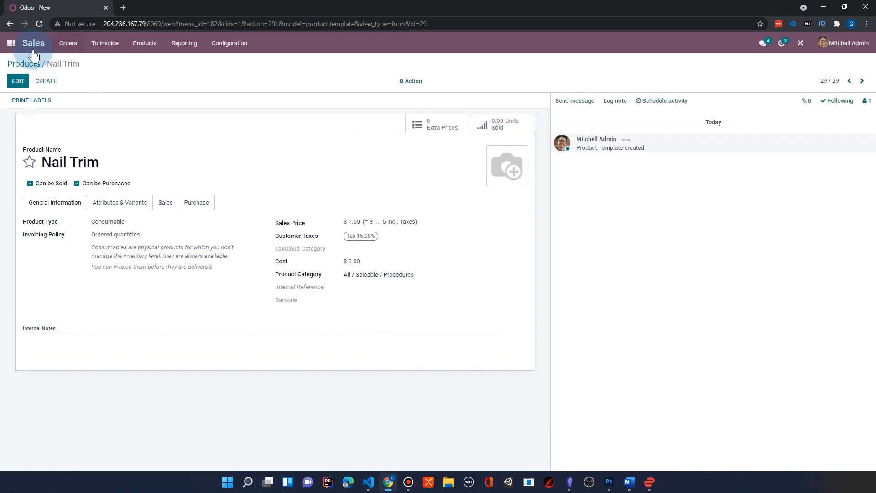
# Switch to the Vet Clinic app and open the animal record Bibi Bird.
pyautogui.click(10, 44)
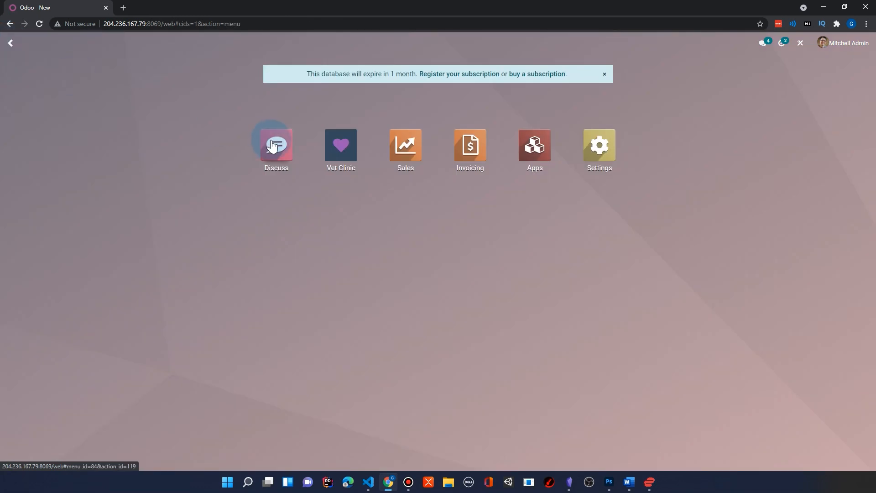
pyautogui.click(346, 150)
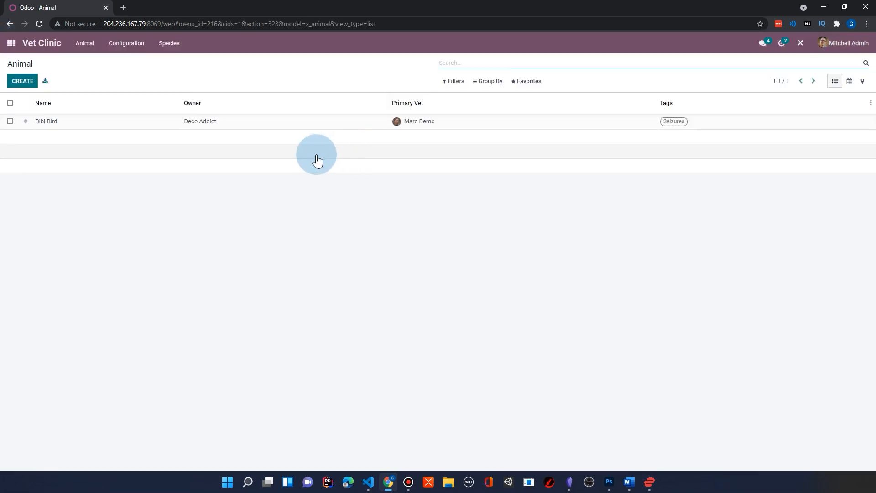
pyautogui.click(130, 133)
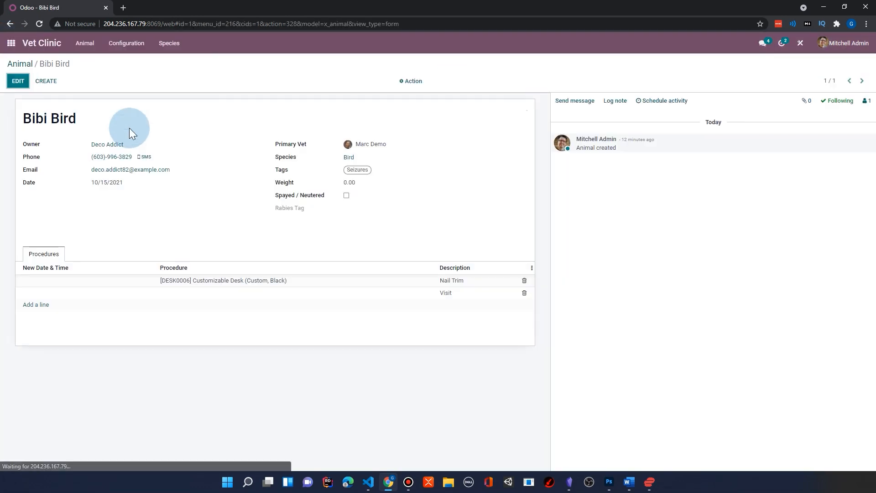
# Set the Procedure of Bibi Bird's first procedure line to the Nail Trim product and save the record.
pyautogui.click(18, 80)
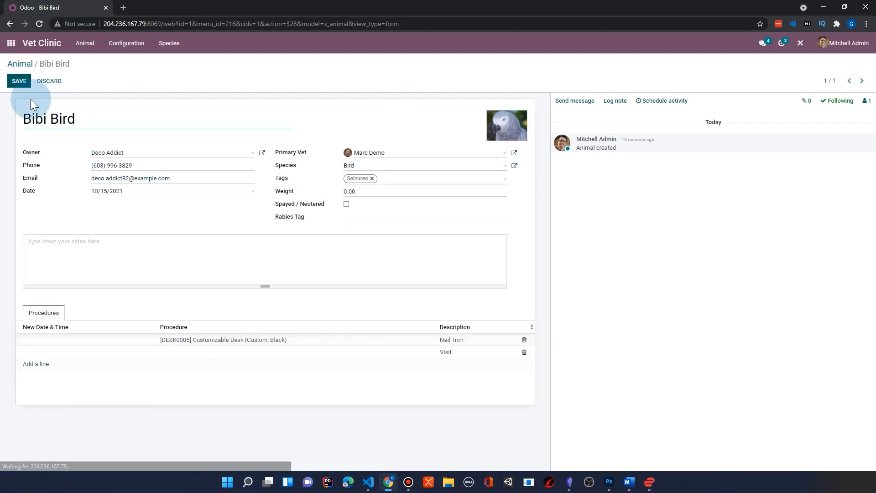
pyautogui.click(272, 346)
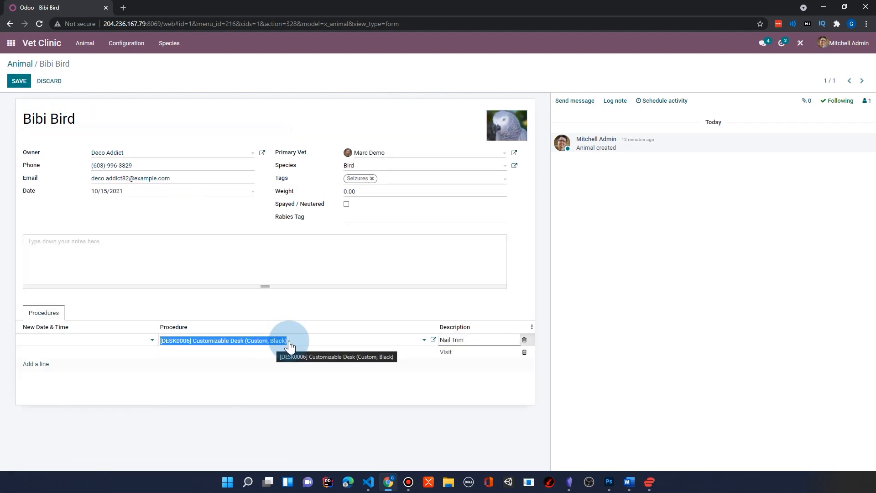
pyautogui.write('Nail')
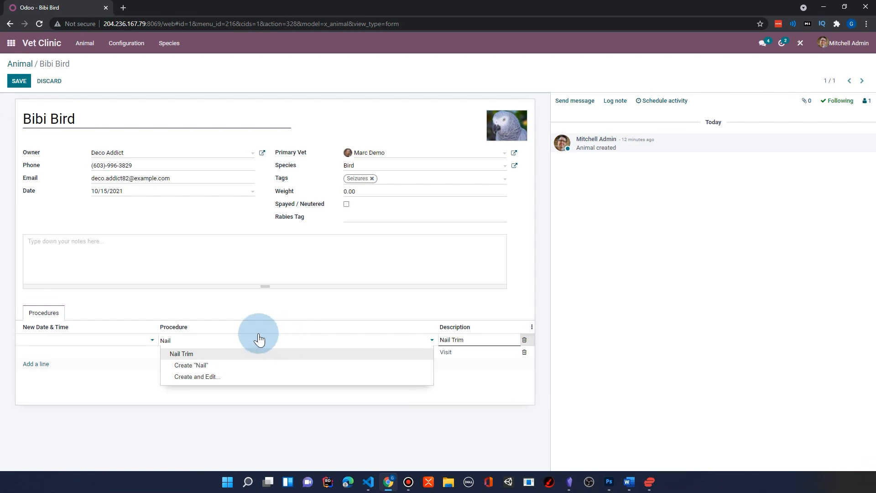
pyautogui.click(254, 354)
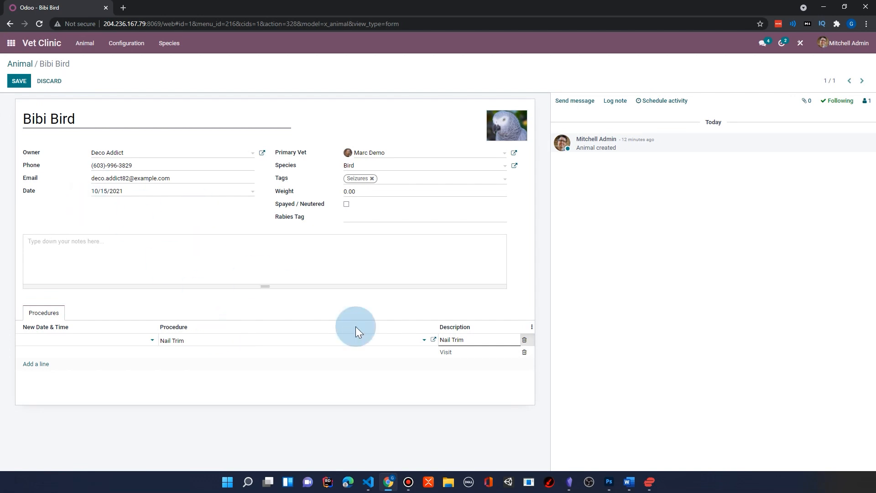
pyautogui.click(416, 345)
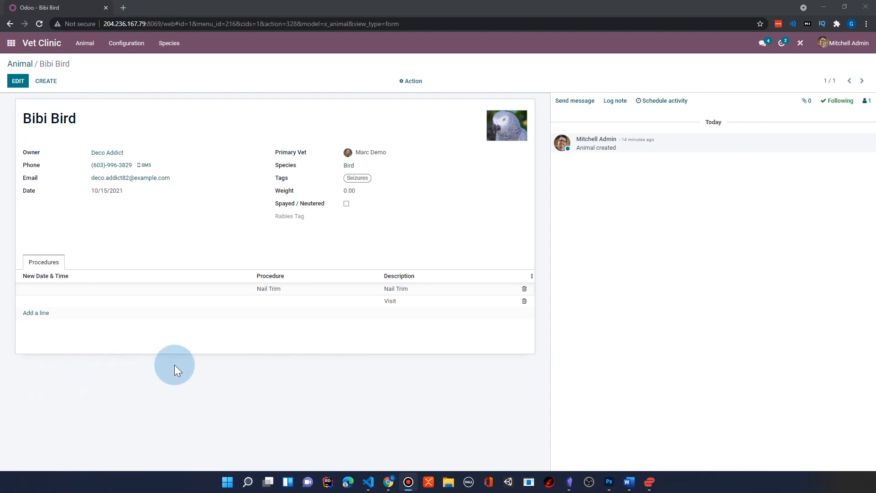
# Open the animal form in Studio, edit the list view of its Procedures lines and select the Procedure column.
pyautogui.click(800, 44)
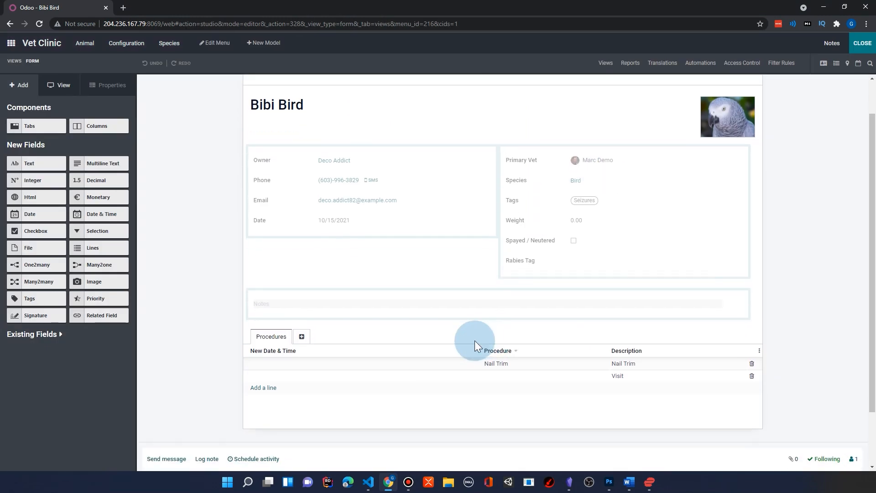
pyautogui.click(507, 361)
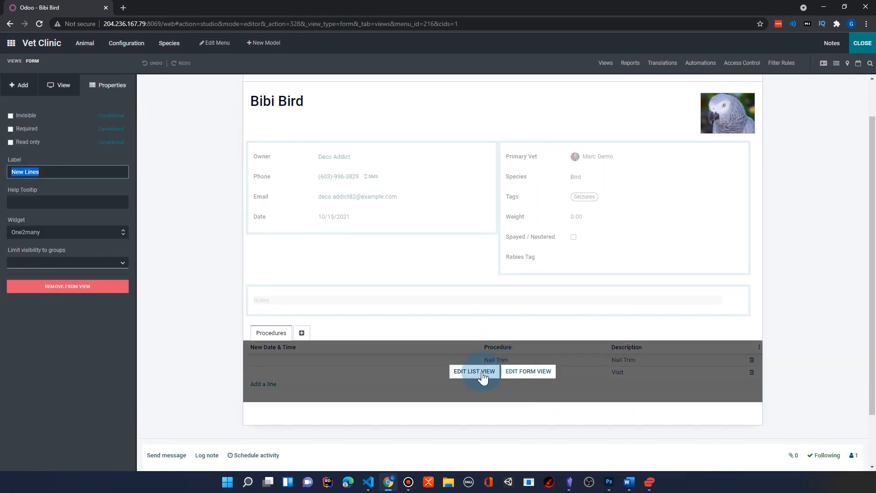
pyautogui.click(472, 374)
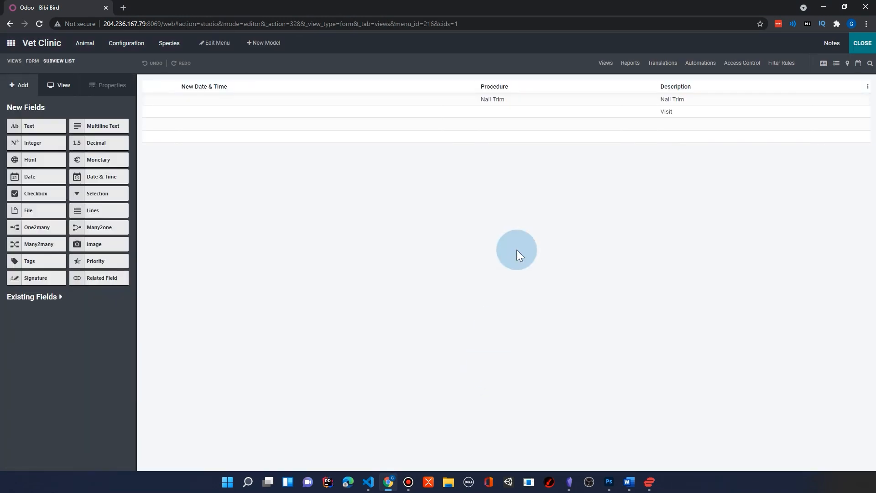
pyautogui.click(503, 87)
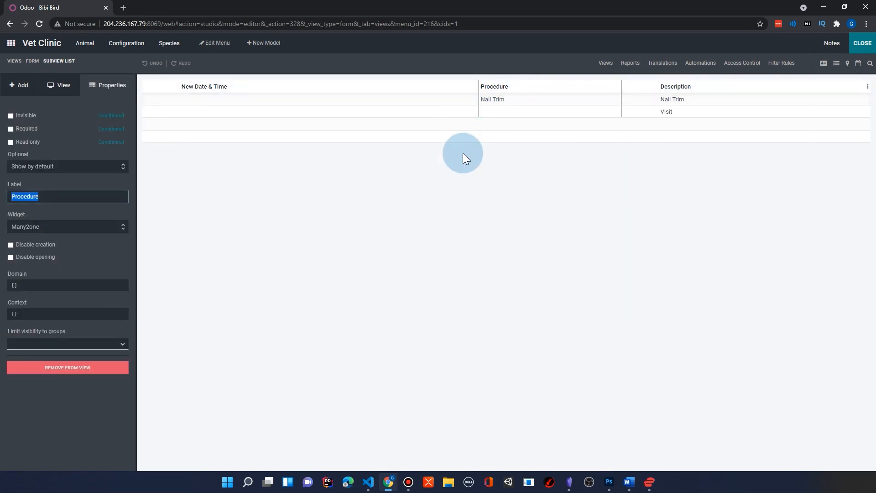
# Add a domain to the Procedure field matching Product Category > Name = Procedures, save it and review the saved rule.
pyautogui.click(15, 285)
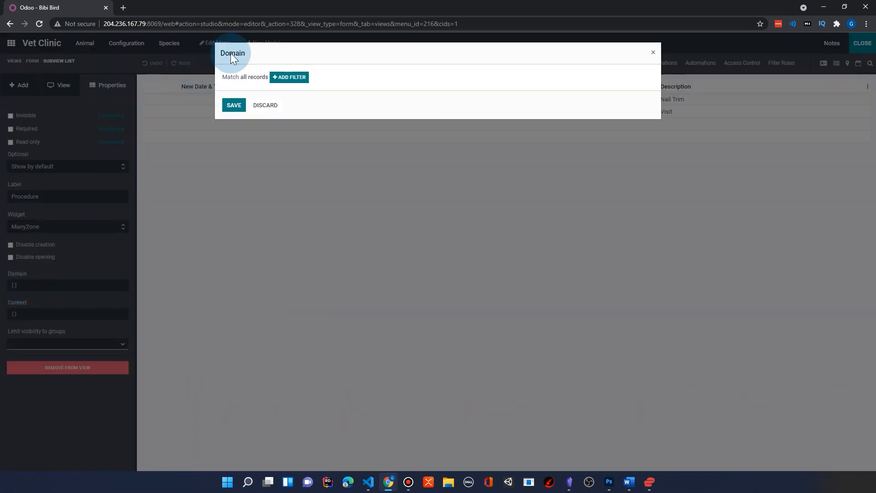
pyautogui.click(292, 77)
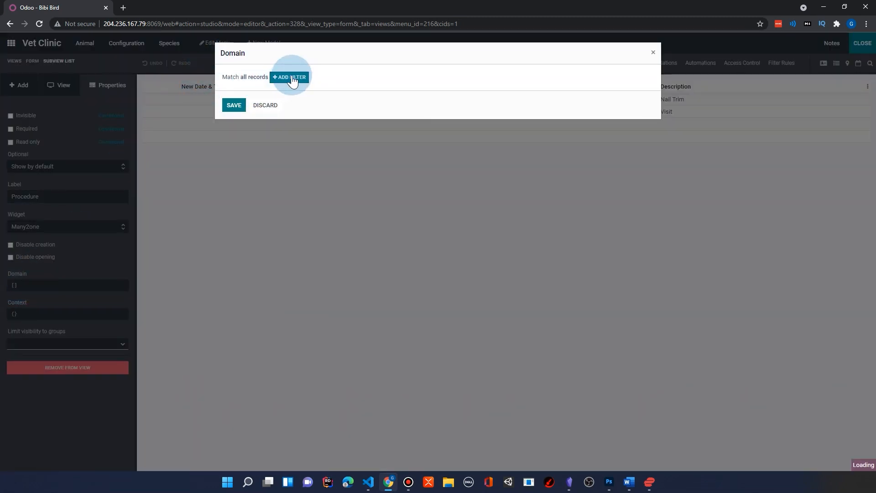
pyautogui.click(443, 92)
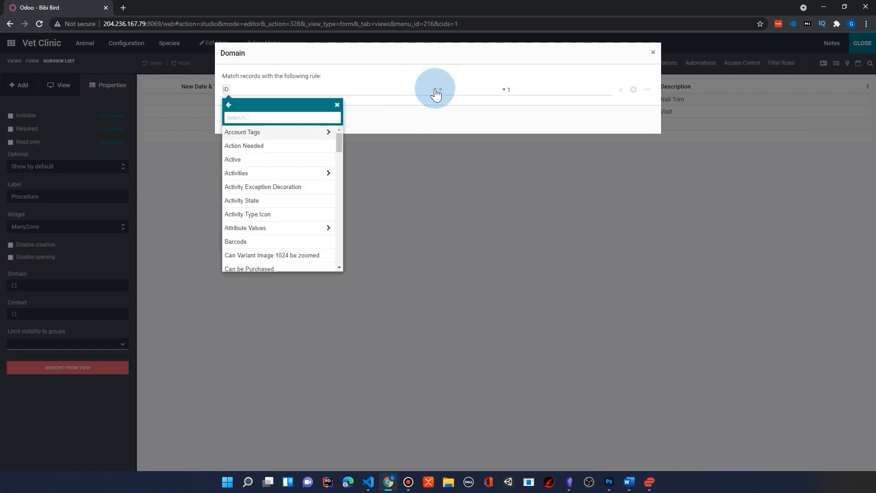
pyautogui.scroll(-10, 280, 190)
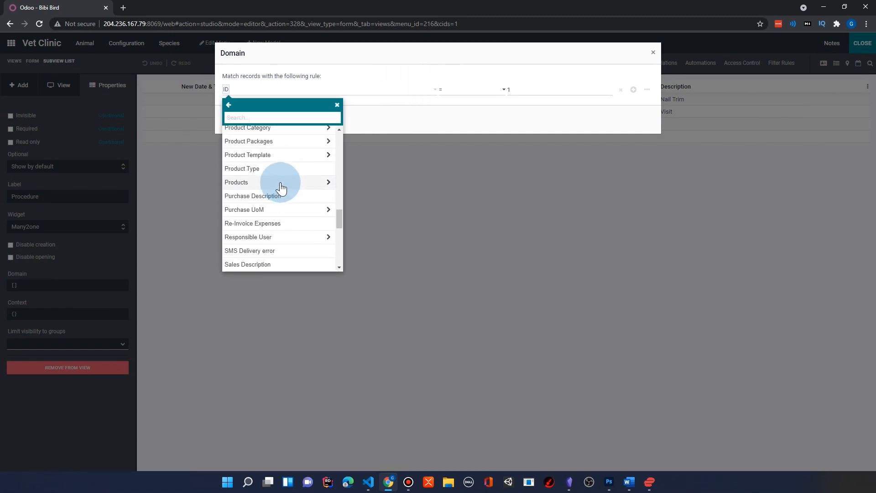
pyautogui.click(328, 127)
pyautogui.scroll(-1, 254, 230)
pyautogui.click(254, 225)
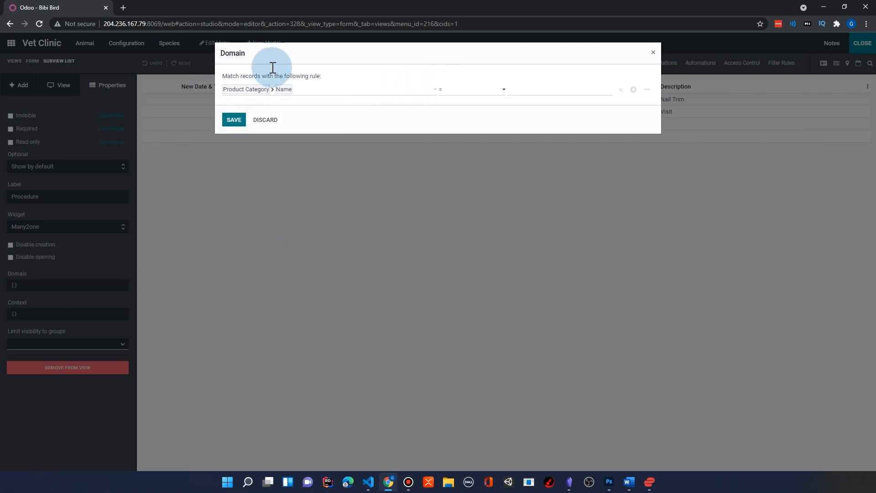
pyautogui.click(520, 91)
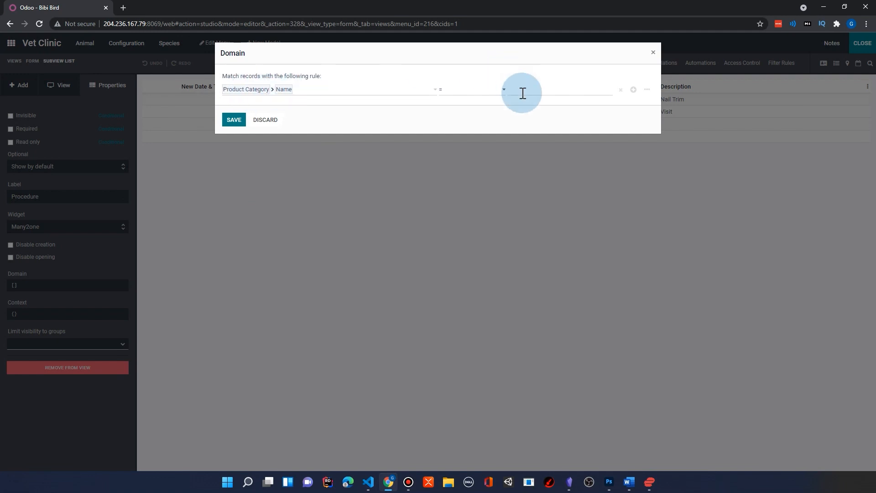
pyautogui.write('Procedures')
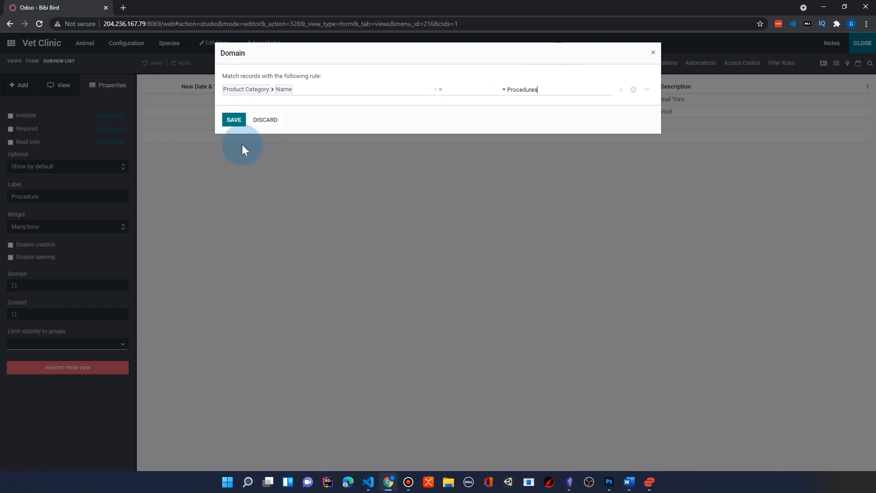
pyautogui.click(234, 119)
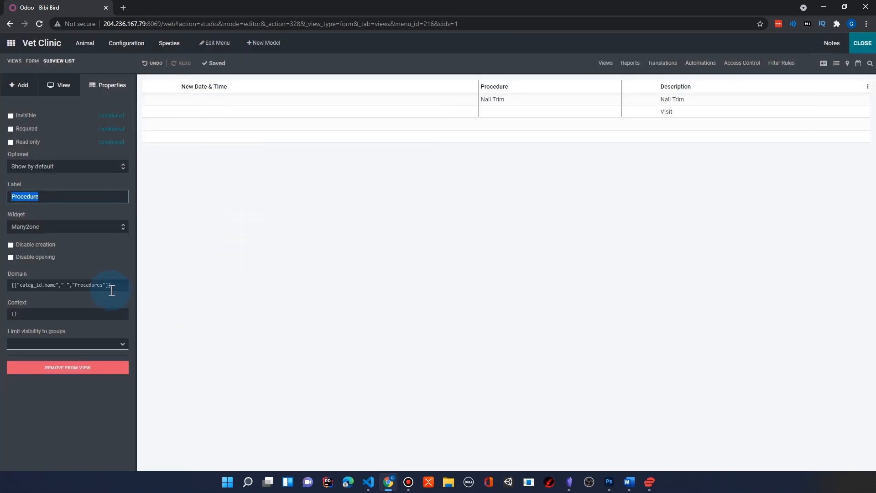
pyautogui.click(20, 282)
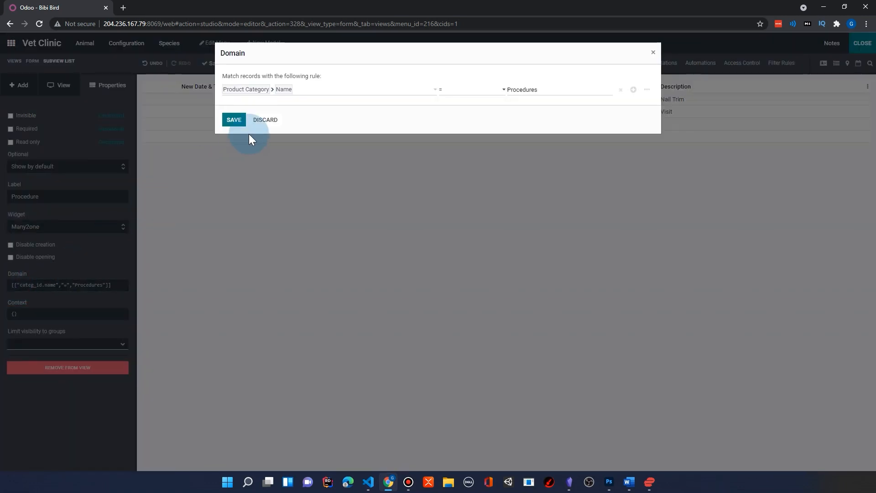
pyautogui.click(263, 121)
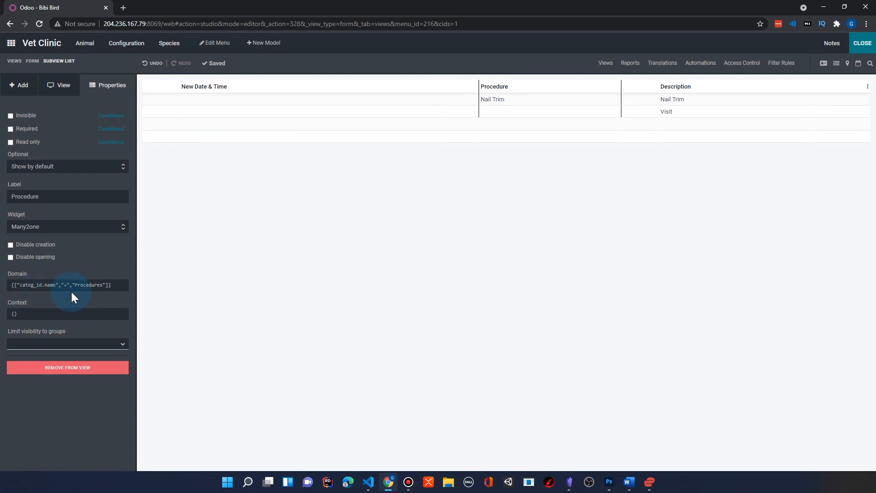
# Leave Studio and check which products Bibi Bird's first procedure line offers, keeping Nail Trim and saving the record.
pyautogui.click(858, 64)
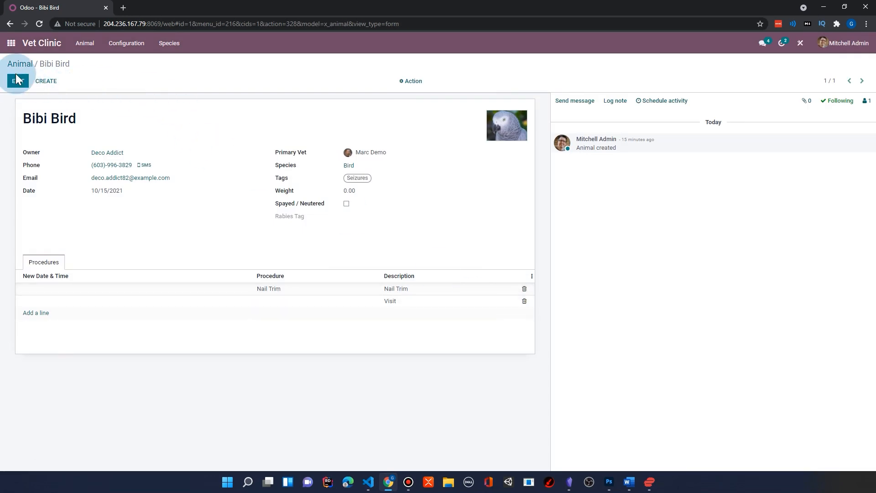
pyautogui.click(17, 80)
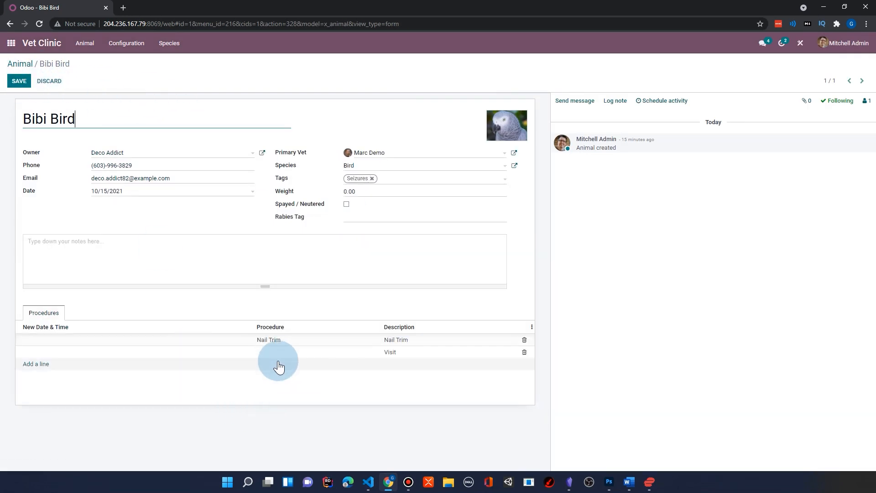
pyautogui.click(283, 346)
pyautogui.click(368, 341)
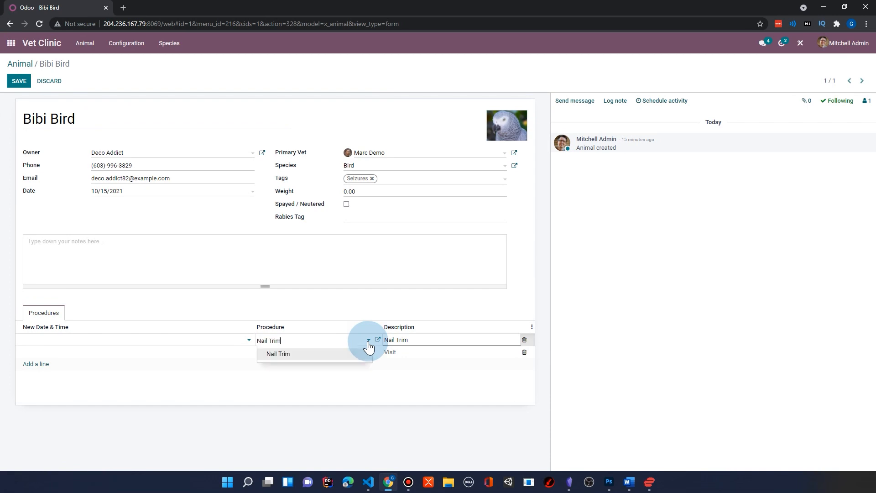
pyautogui.click(286, 354)
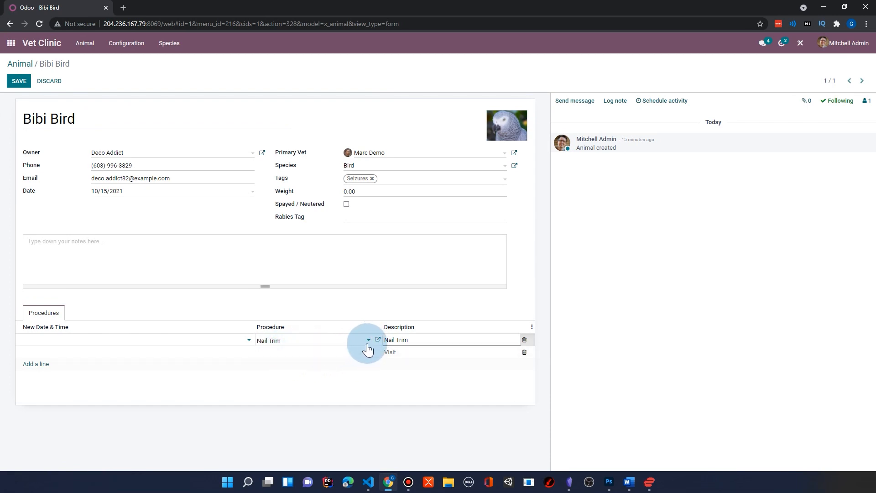
pyautogui.click(366, 343)
pyautogui.click(302, 355)
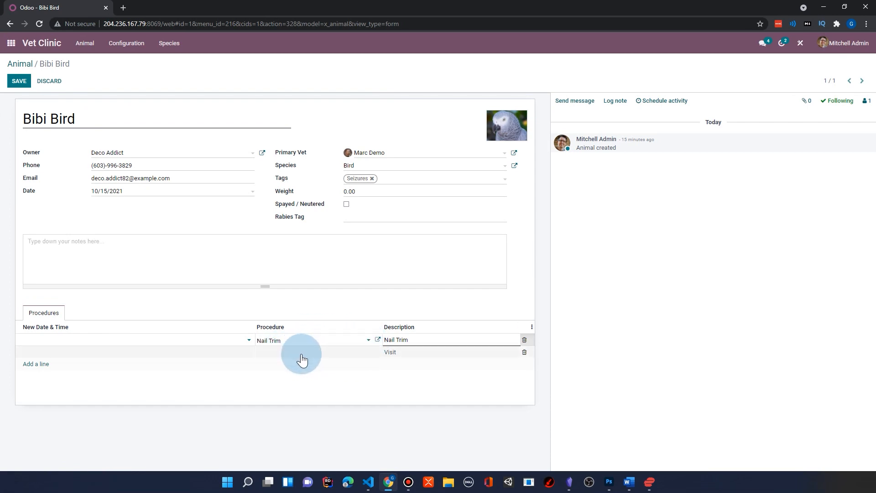
pyautogui.click(106, 192)
pyautogui.click(26, 86)
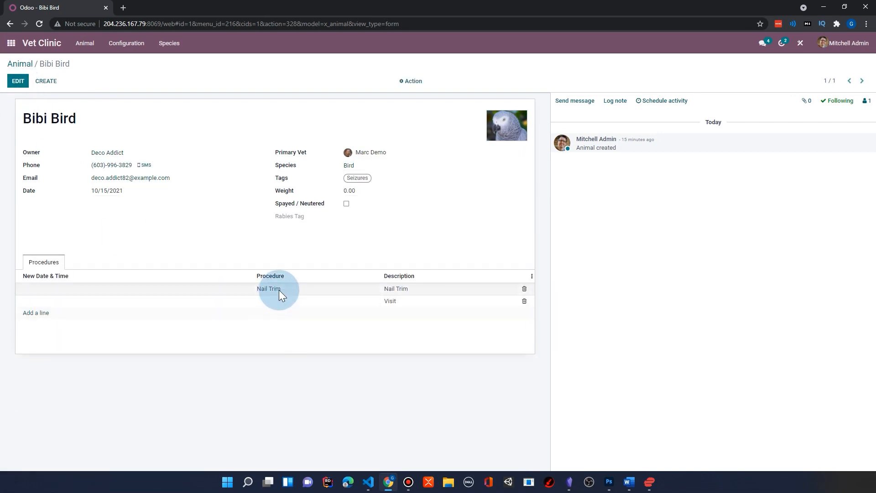
pyautogui.click(357, 284)
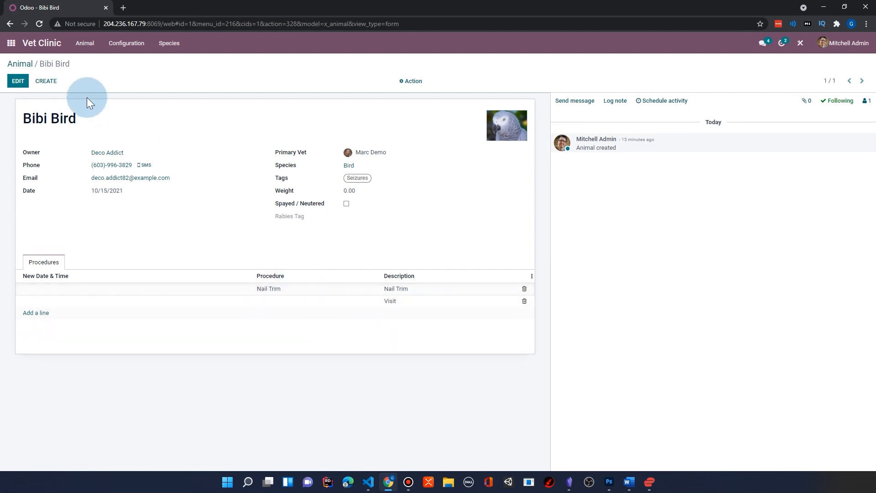
# Return to Studio from the Bibi Bird record and open the list view of the Procedures lines for editing.
pyautogui.click(17, 82)
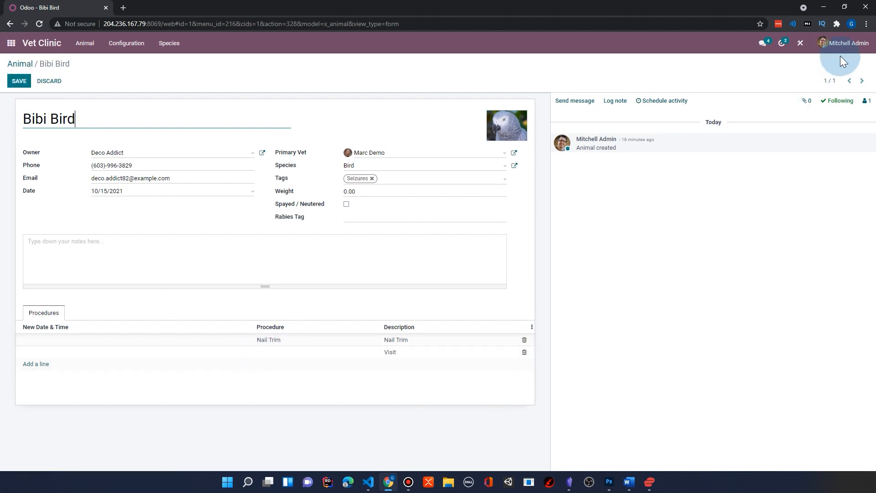
pyautogui.click(801, 44)
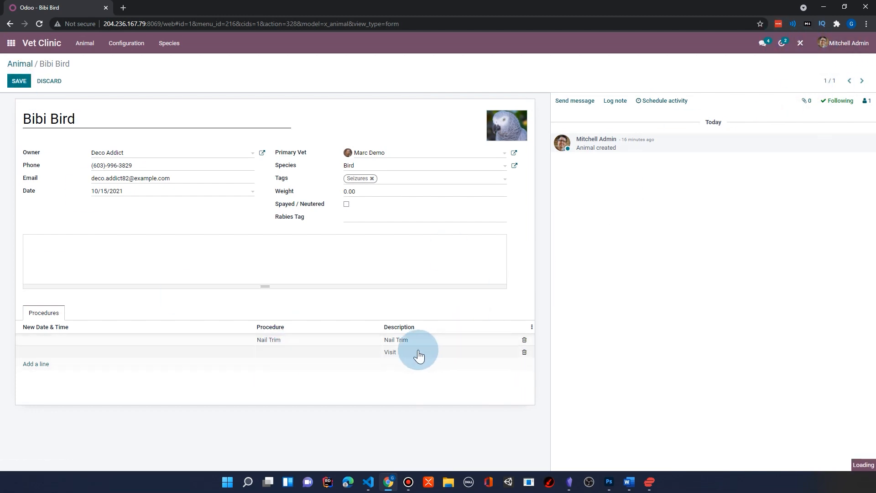
pyautogui.scroll(-2, 494, 297)
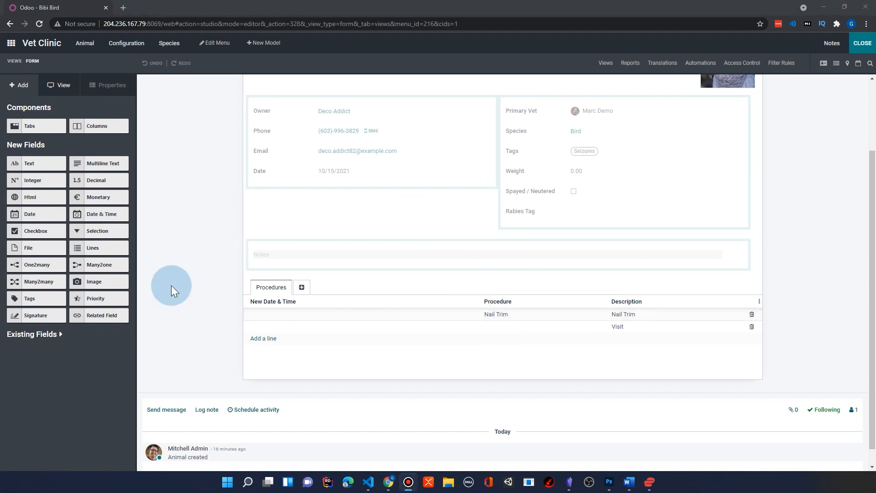
pyautogui.moveTo(87, 316); pyautogui.dragTo(510, 315)
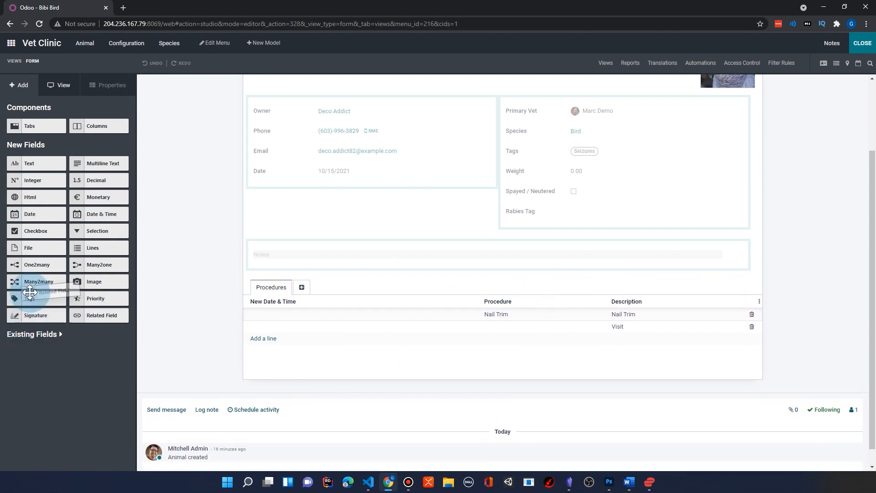
pyautogui.click(490, 313)
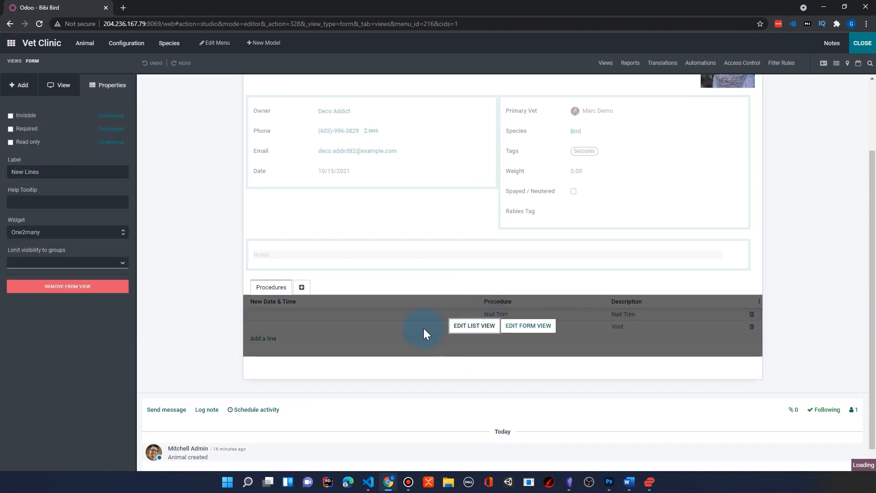
pyautogui.click(475, 326)
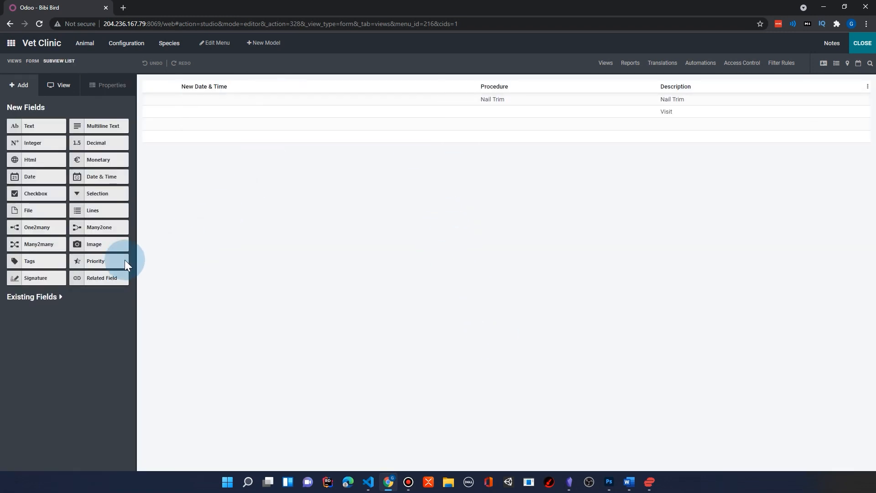
# Add a related field between Procedure and Description, linked to Procedure > Product > Sales Price, and leave Studio.
pyautogui.moveTo(90, 273); pyautogui.dragTo(607, 95)
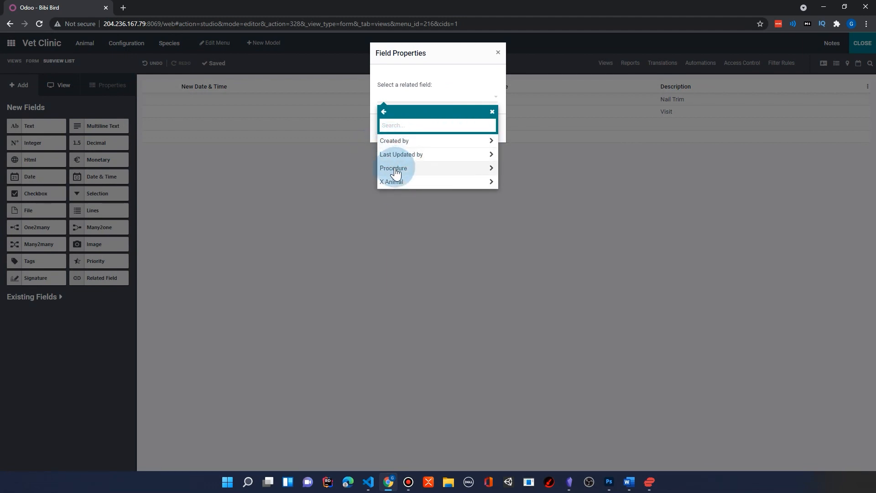
pyautogui.click(395, 169)
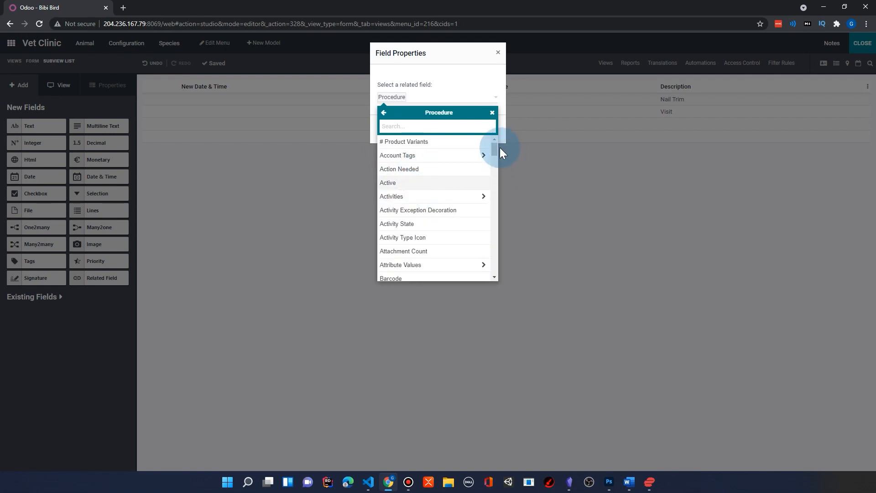
pyautogui.moveTo(496, 152); pyautogui.dragTo(507, 223)
pyautogui.click(484, 189)
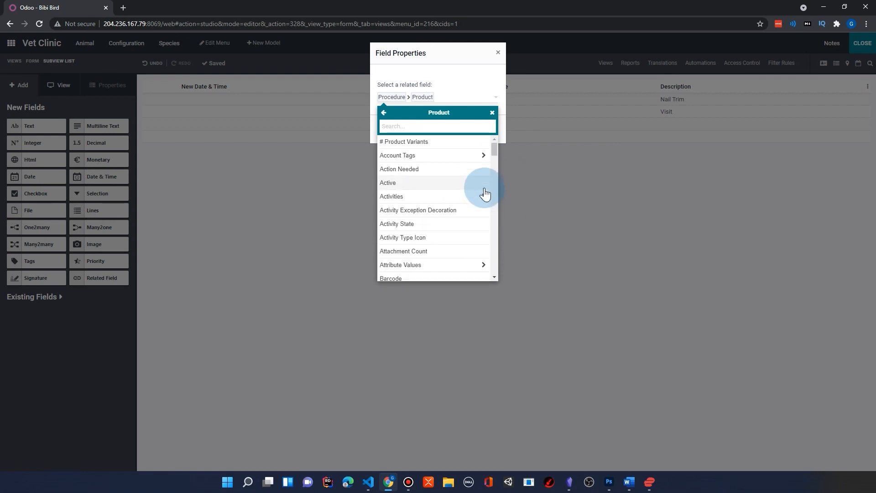
pyautogui.moveTo(494, 148); pyautogui.dragTo(508, 240)
pyautogui.click(406, 205)
pyautogui.click(392, 129)
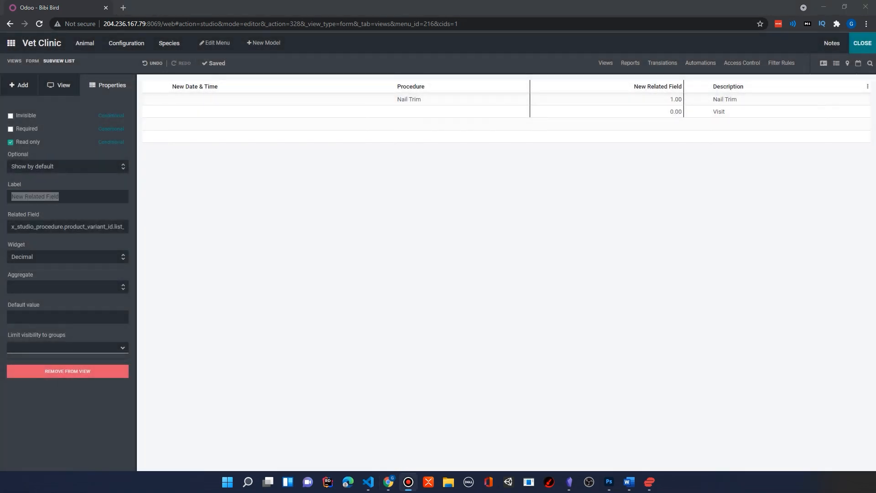
pyautogui.click(861, 45)
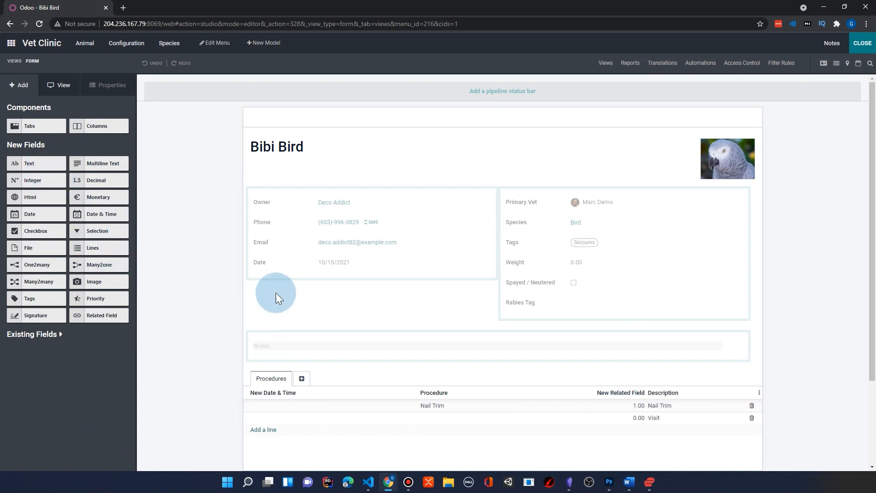
# Edit the list view of the Procedures lines, relabel the new related field as Cost and leave Studio.
pyautogui.click(628, 395)
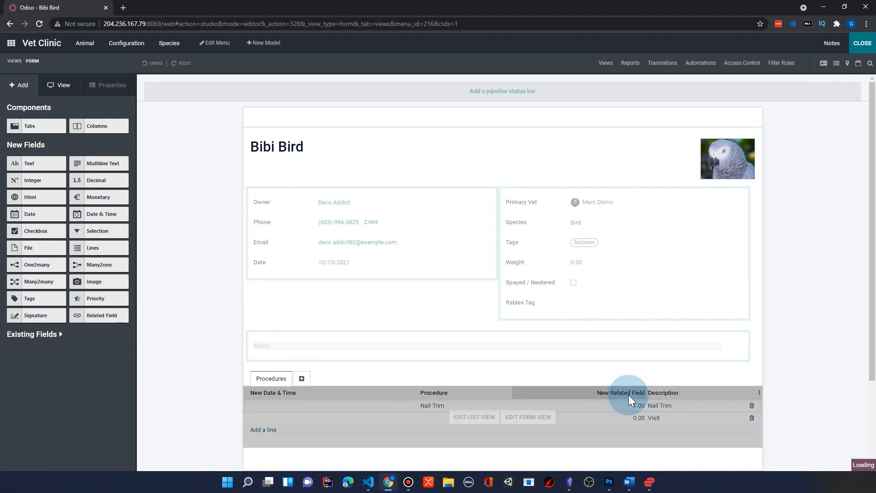
pyautogui.click(472, 417)
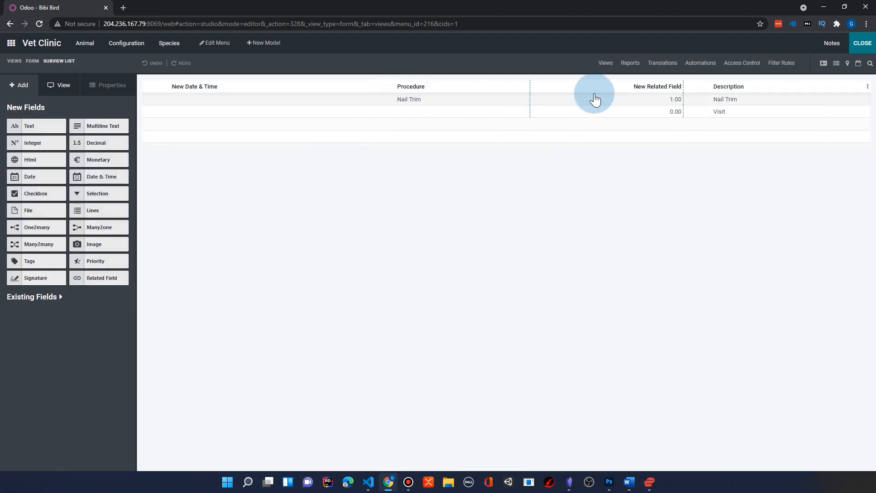
pyautogui.click(666, 93)
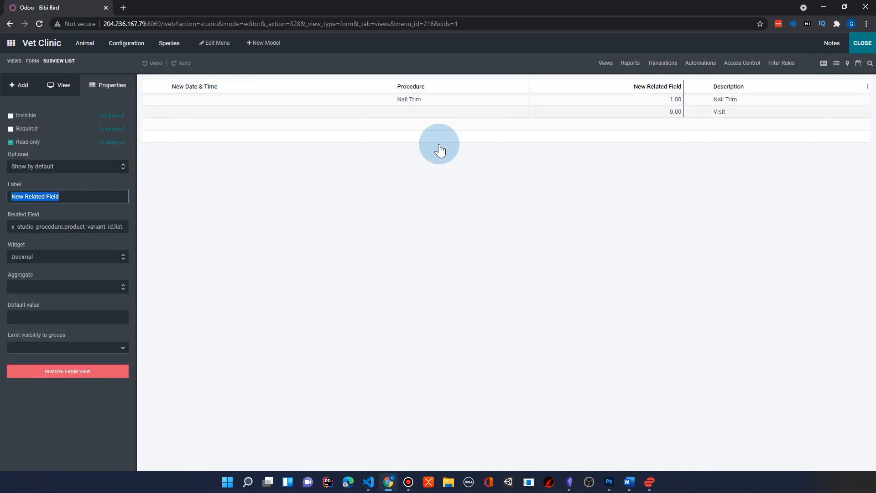
pyautogui.click(72, 197)
pyautogui.moveTo(72, 196); pyautogui.dragTo(6, 256)
pyautogui.write('Cost')
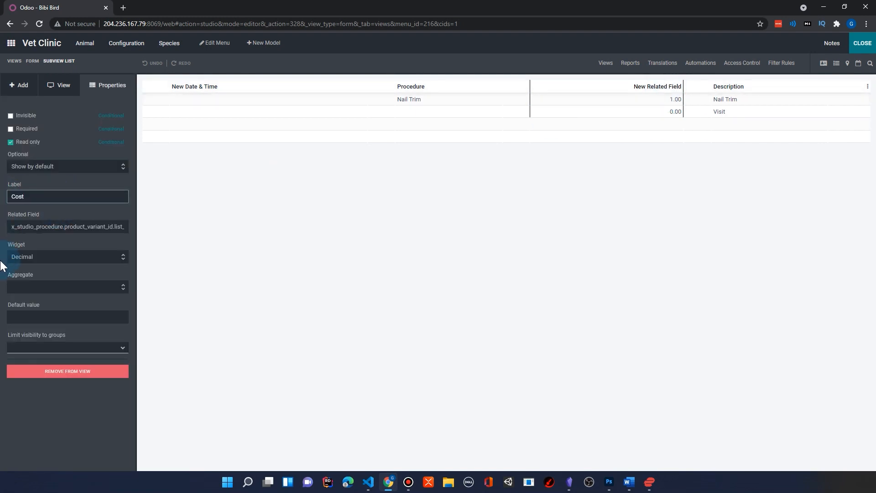
pyautogui.click(861, 49)
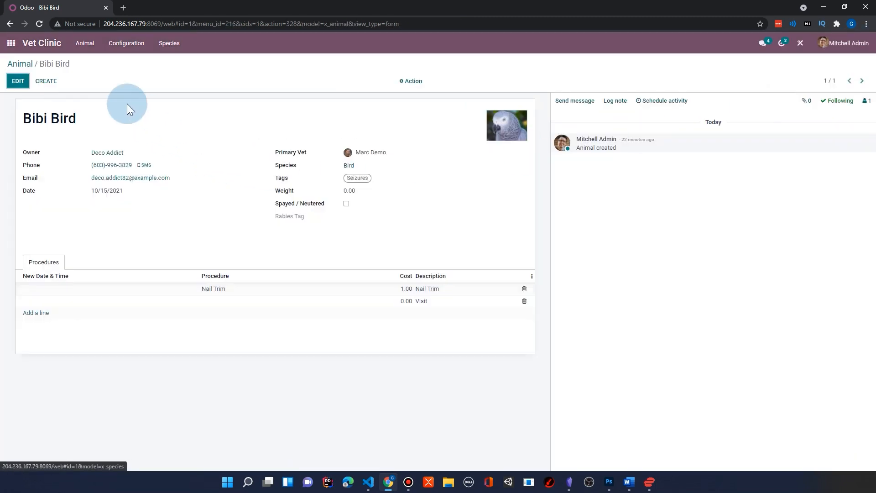
# Switch to the Sales app, open the Nail Trim product, set its Sales Price to $25 and save it.
pyautogui.click(11, 43)
pyautogui.click(403, 151)
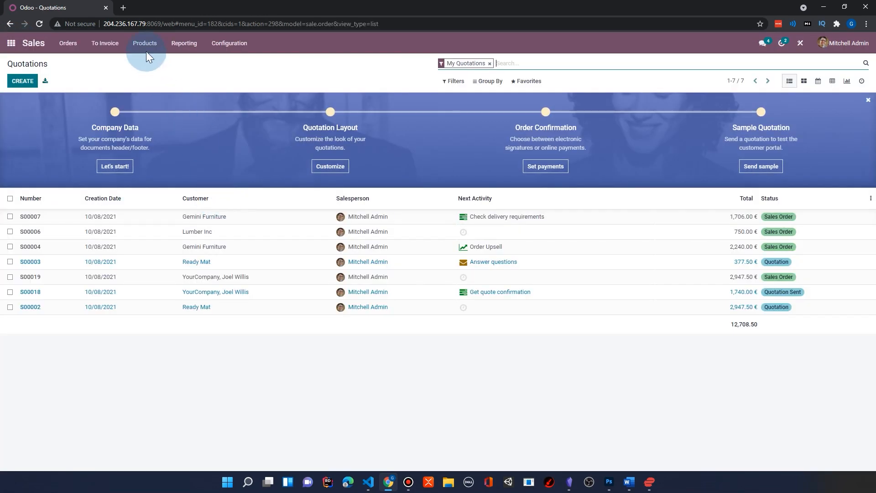
pyautogui.click(152, 46)
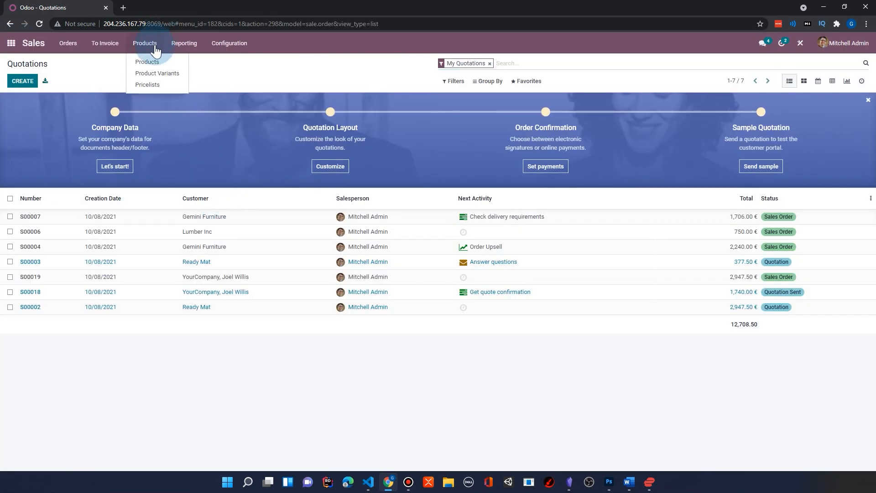
pyautogui.click(147, 61)
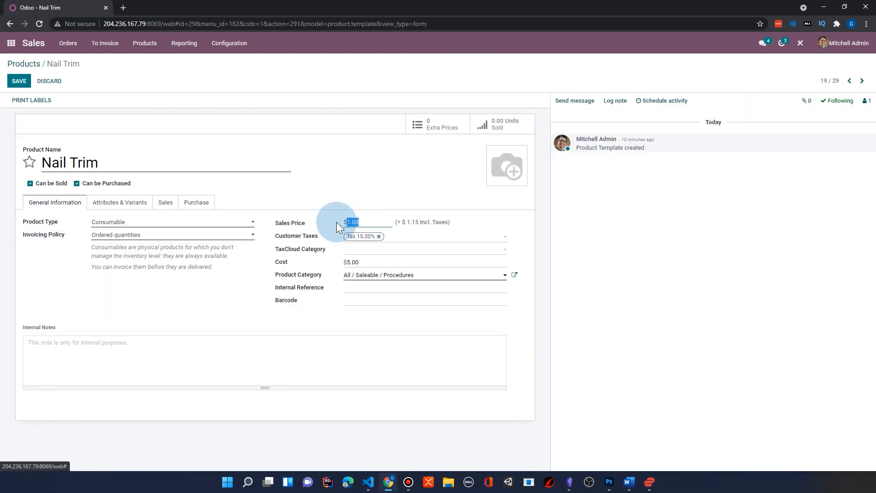
pyautogui.click(342, 222)
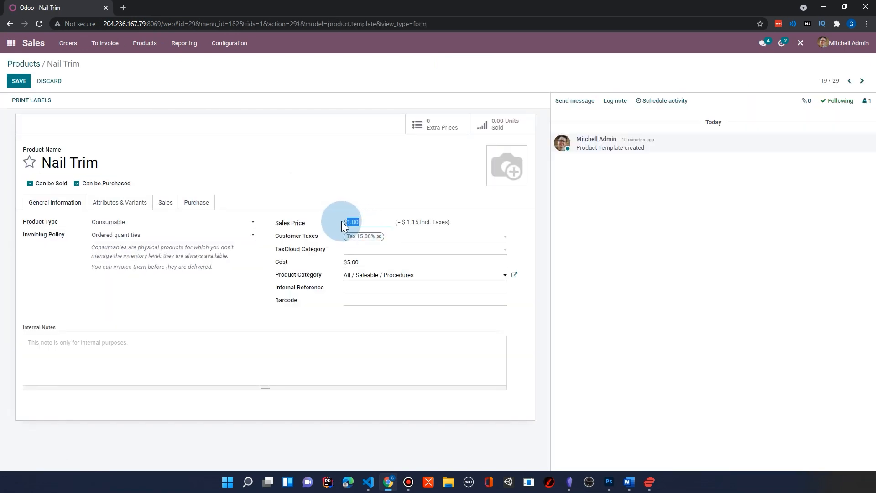
pyautogui.write('25')
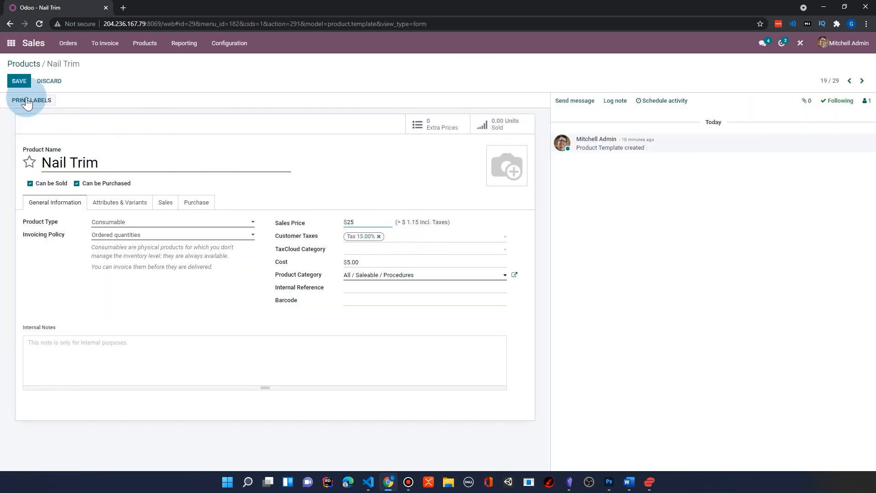
pyautogui.click(19, 80)
# Return to Bibi Bird's record in Vet Clinic and check the cost on its Nail Trim procedure line.
pyautogui.click(10, 44)
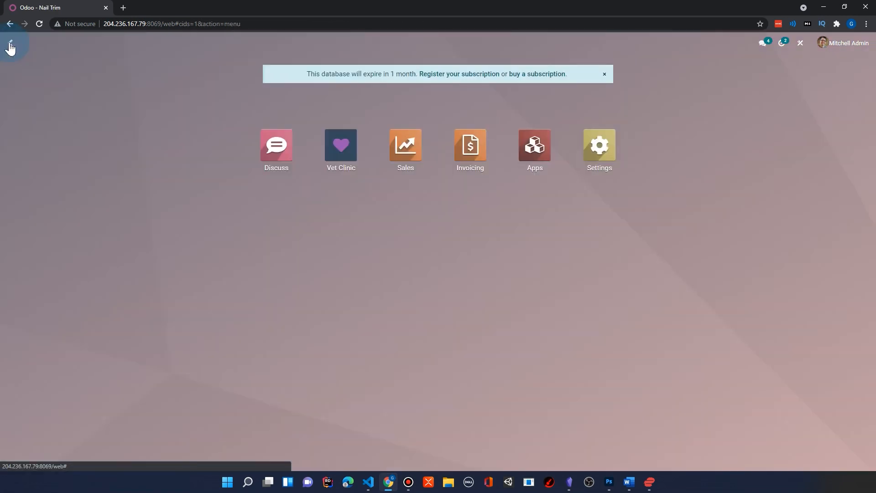
pyautogui.click(336, 144)
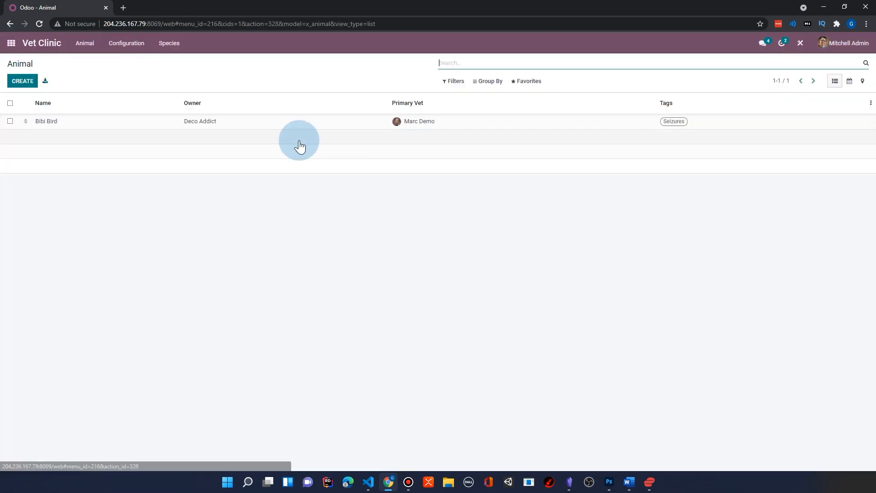
pyautogui.click(179, 121)
pyautogui.click(407, 292)
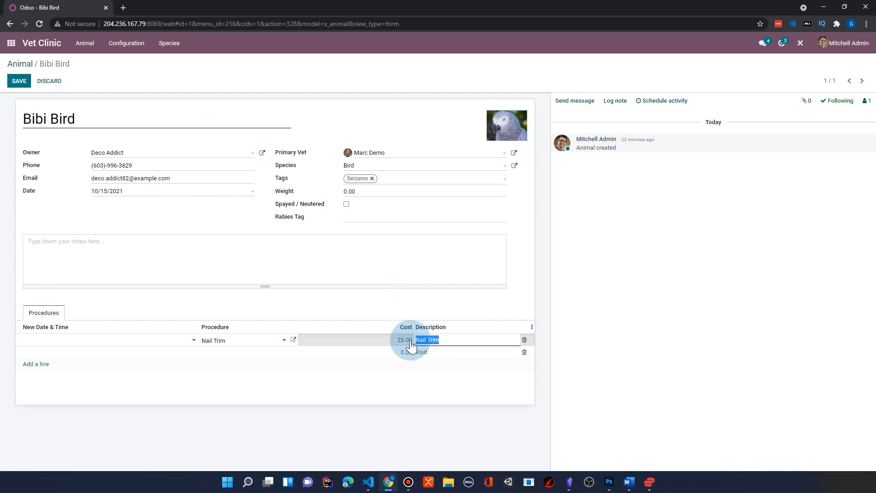
pyautogui.click(420, 368)
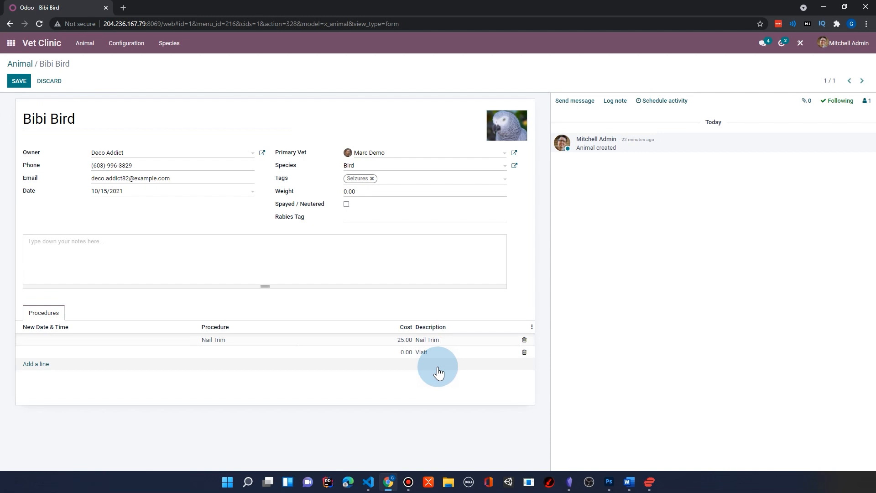
# Return to the Animal list, open it in Studio and activate a Kanban view for the model.
pyautogui.click(19, 63)
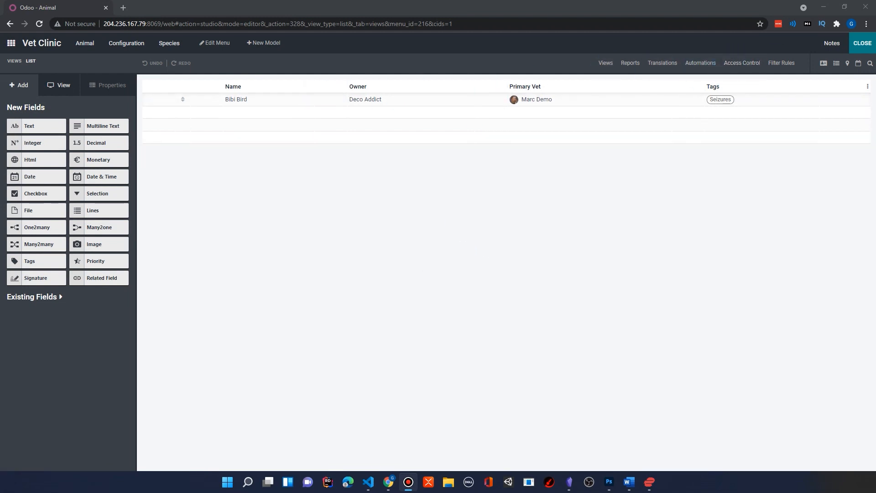
pyautogui.click(860, 48)
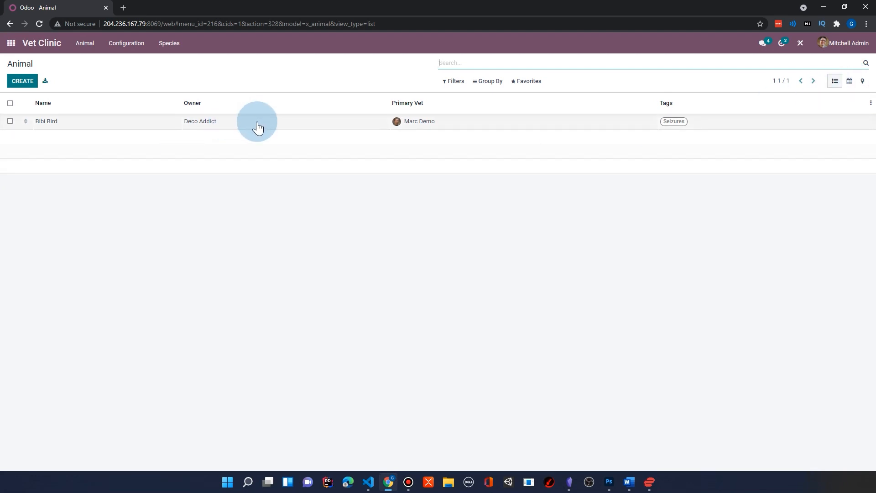
pyautogui.click(800, 44)
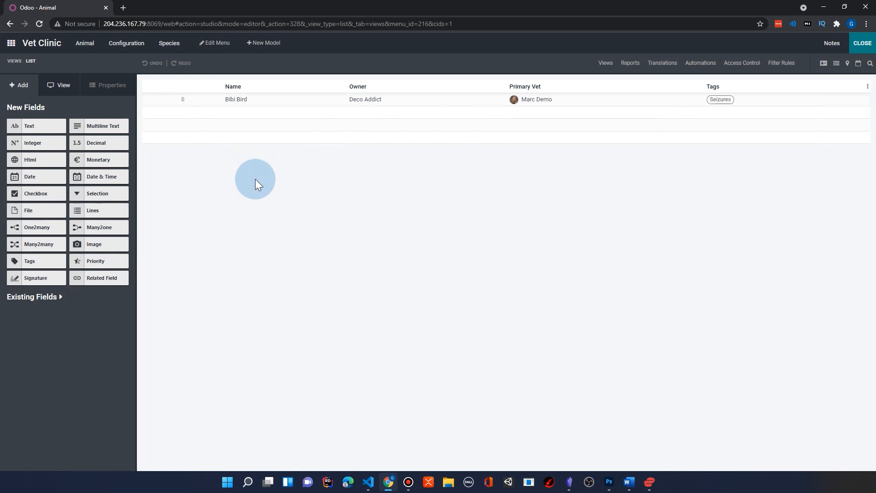
pyautogui.click(14, 62)
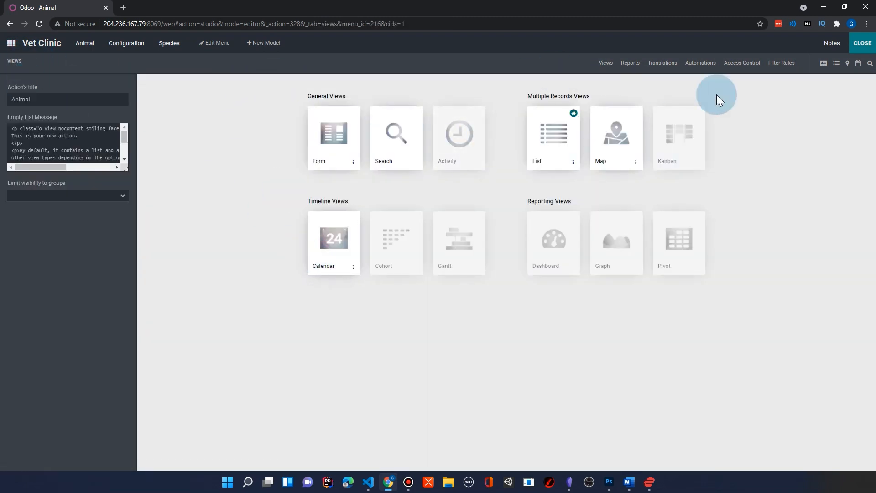
pyautogui.click(676, 132)
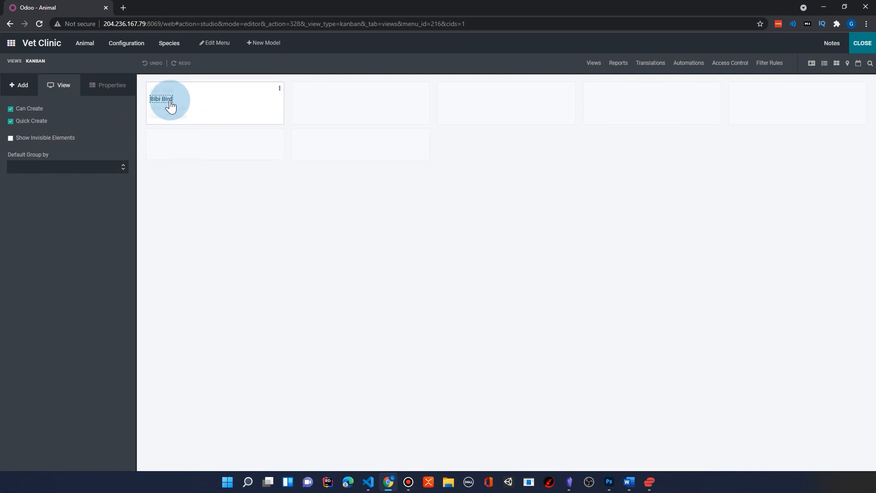
# Add the existing X Studio Image field to the Kanban card below the animal's name.
pyautogui.click(16, 86)
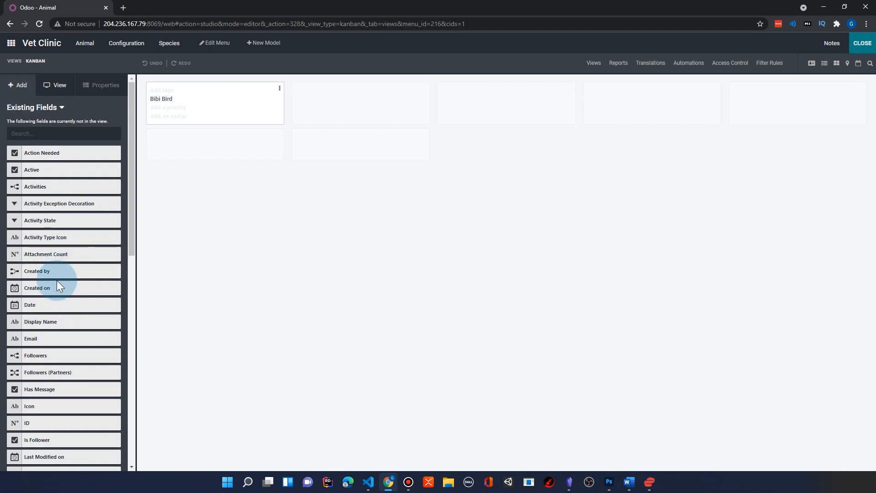
pyautogui.scroll(-3, 56, 280)
pyautogui.scroll(-2, 18, 205)
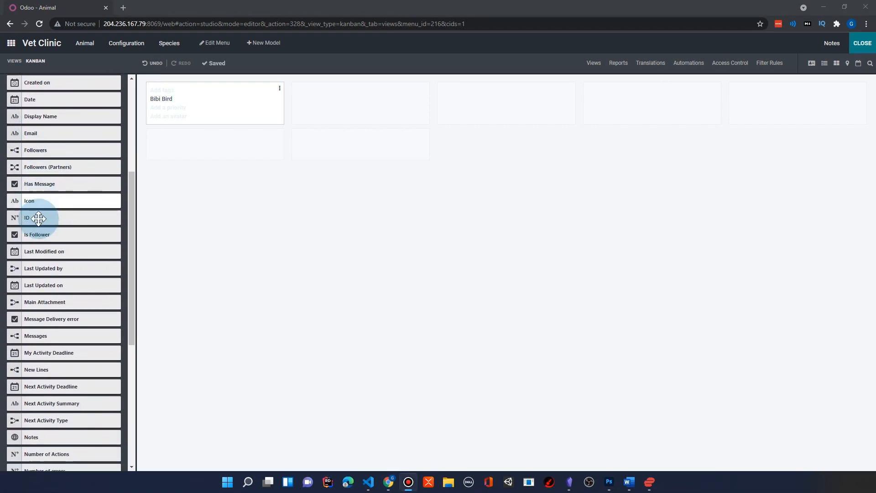
pyautogui.scroll(-5, 27, 166)
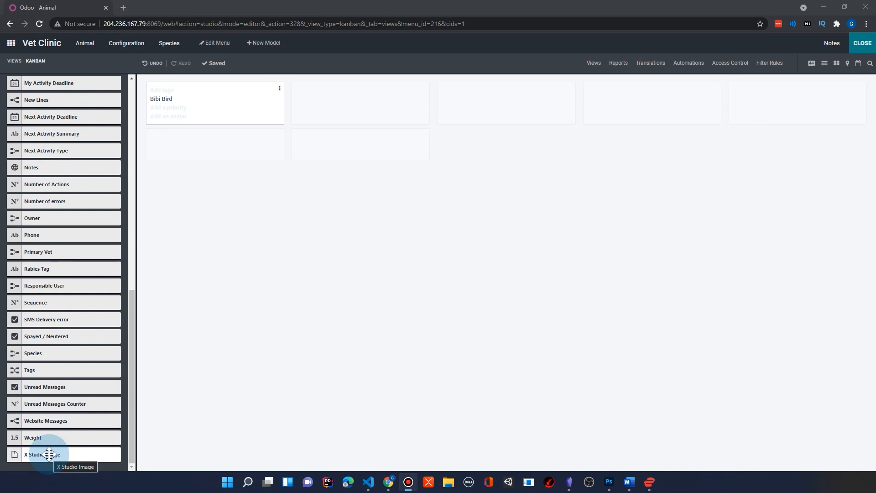
pyautogui.moveTo(49, 453); pyautogui.dragTo(176, 110)
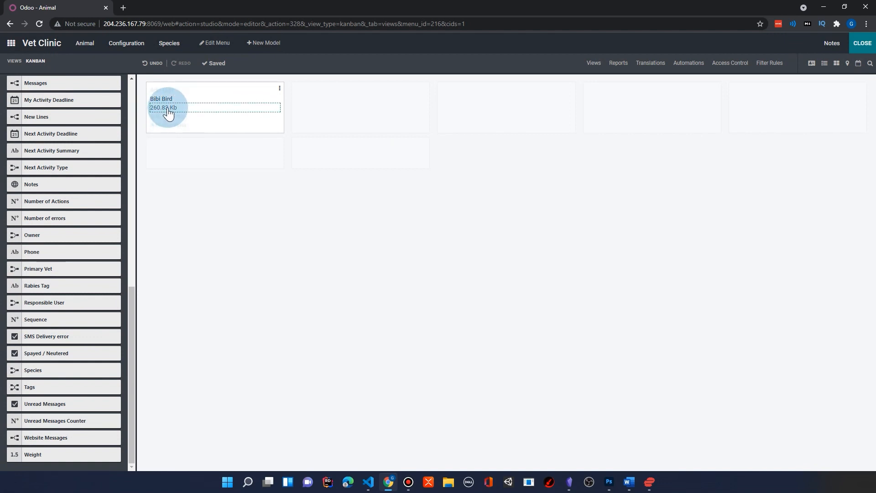
# Set the widget of the X Studio Image field on the Kanban card to Image.
pyautogui.click(169, 108)
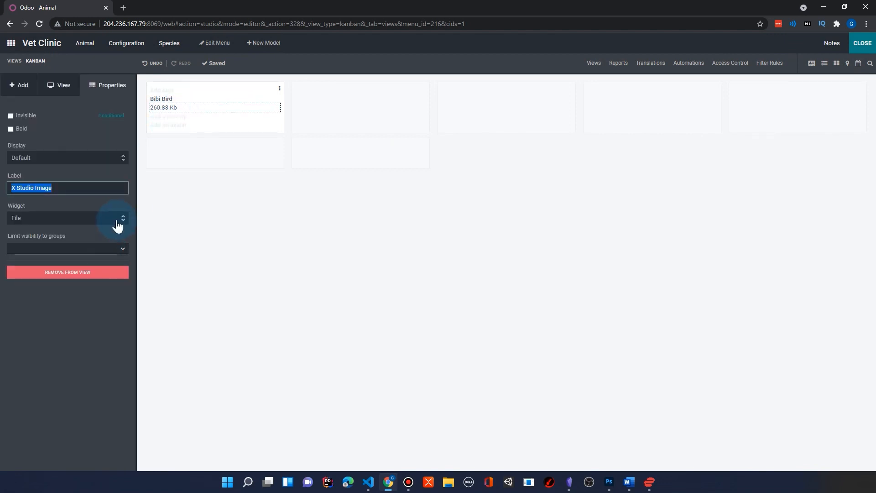
pyautogui.click(121, 218)
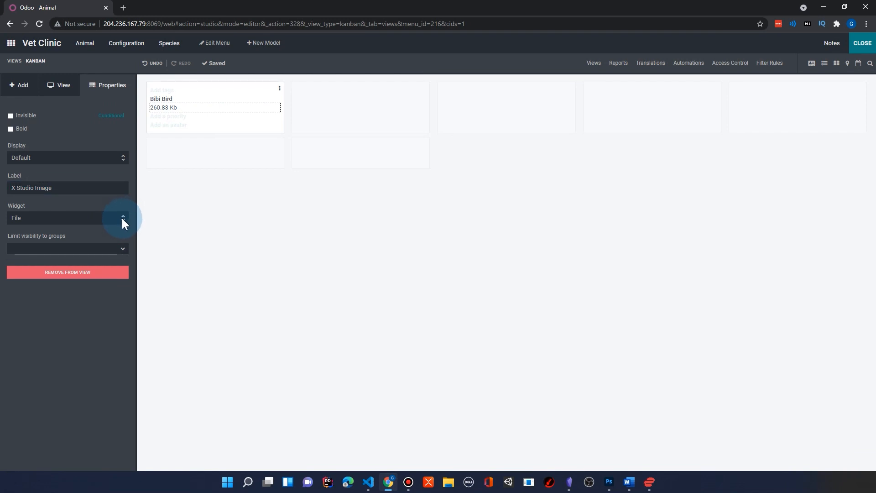
pyautogui.click(122, 218)
pyautogui.click(17, 234)
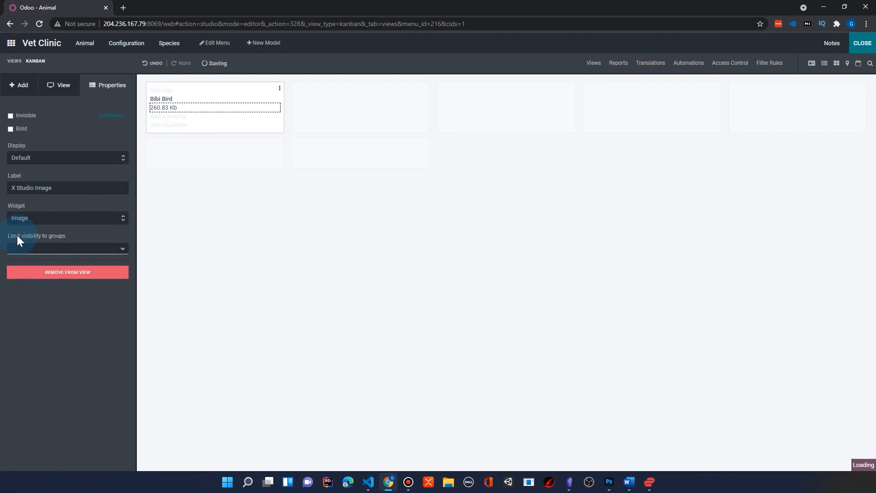
pyautogui.click(225, 105)
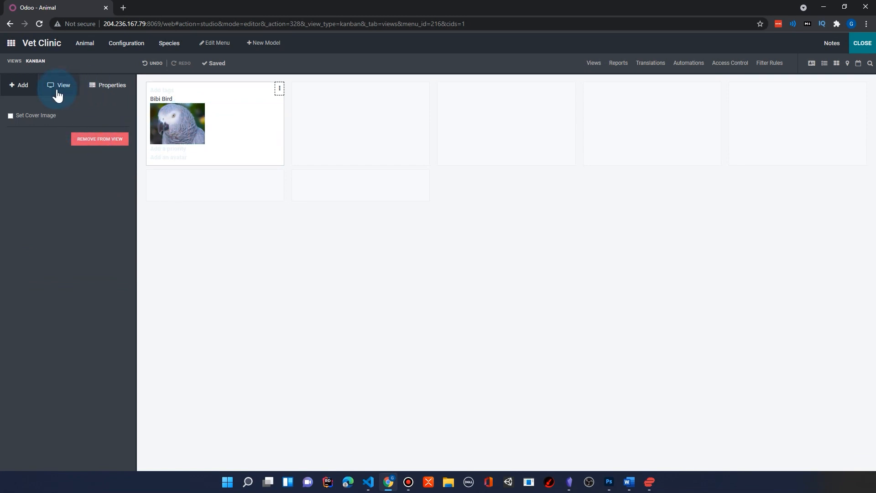
# Align the animal's image to the right of the Kanban card and add the Primary Vet field below the name.
pyautogui.click(175, 123)
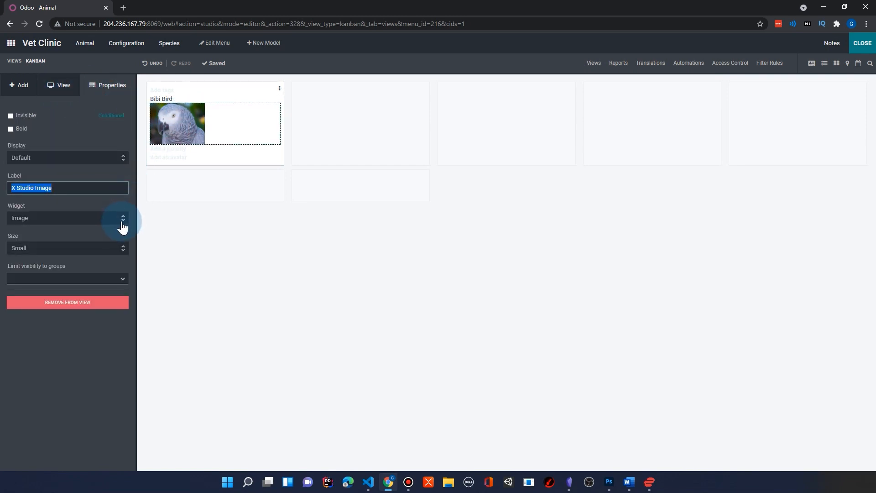
pyautogui.click(122, 159)
pyautogui.click(69, 169)
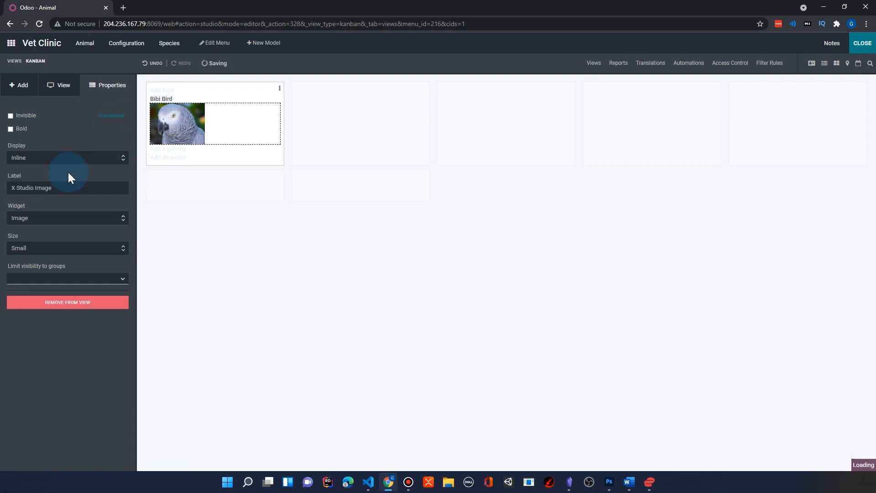
pyautogui.click(123, 160)
pyautogui.click(94, 176)
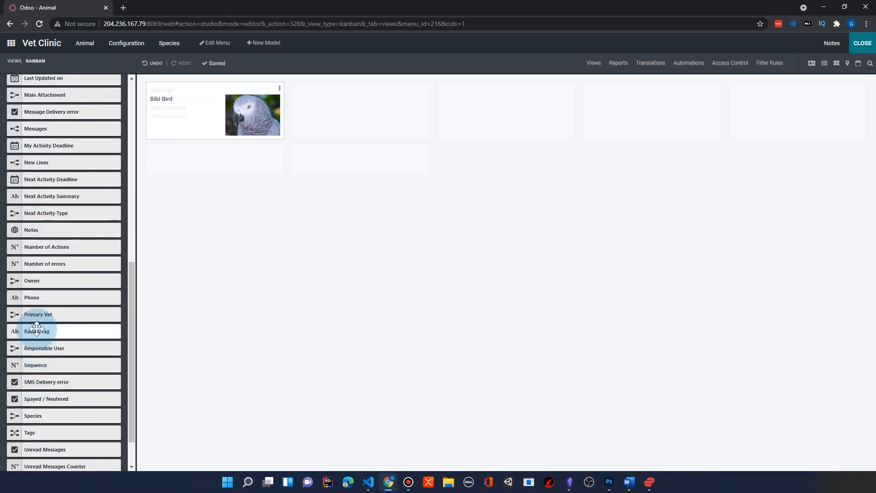
pyautogui.moveTo(42, 315); pyautogui.dragTo(174, 107)
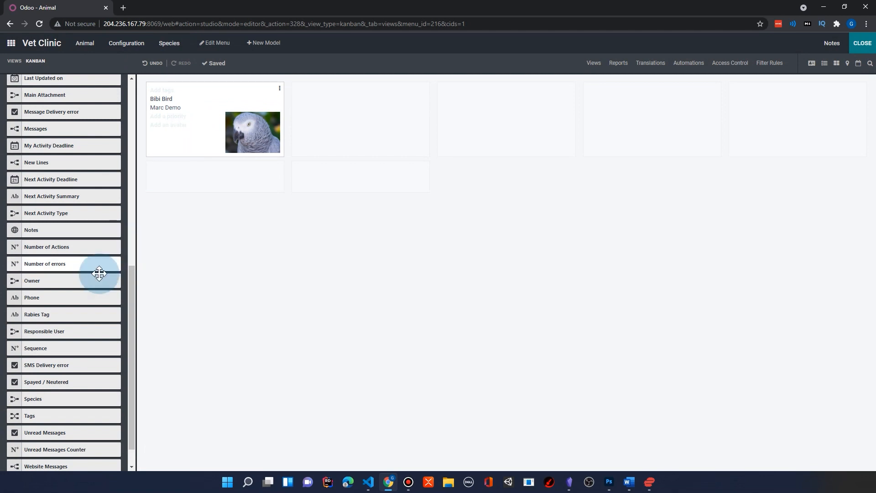
# Add the existing Owner field to the Kanban card directly below the animal's name.
pyautogui.moveTo(133, 283); pyautogui.dragTo(133, 260)
pyautogui.moveTo(40, 342); pyautogui.dragTo(166, 104)
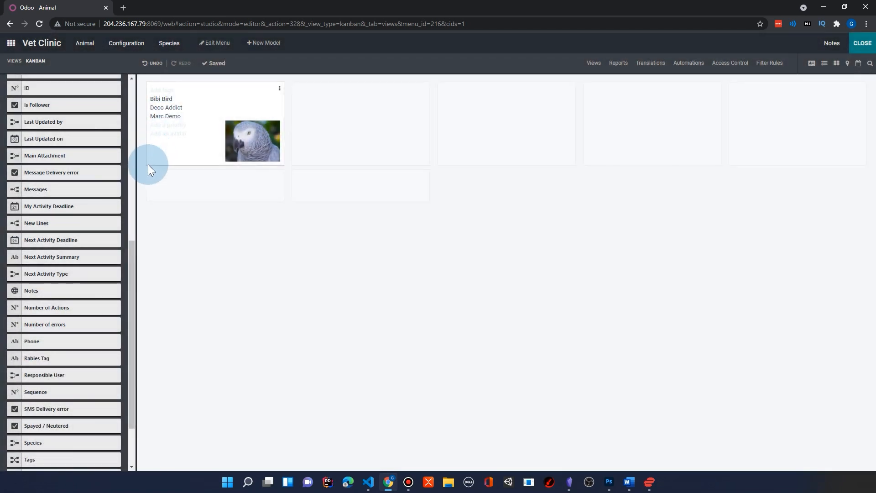
# Set the display of the animal's image on the Kanban card to Default.
pyautogui.click(121, 157)
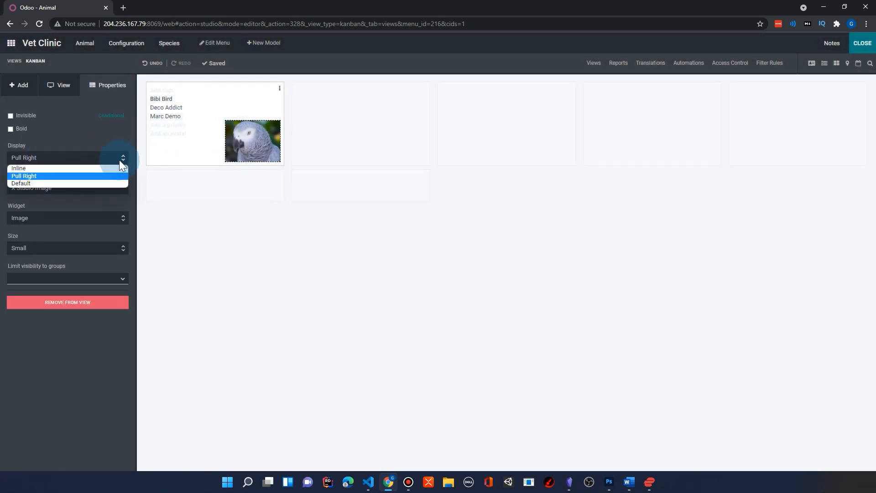
pyautogui.click(34, 182)
pyautogui.tripleClick(35, 182)
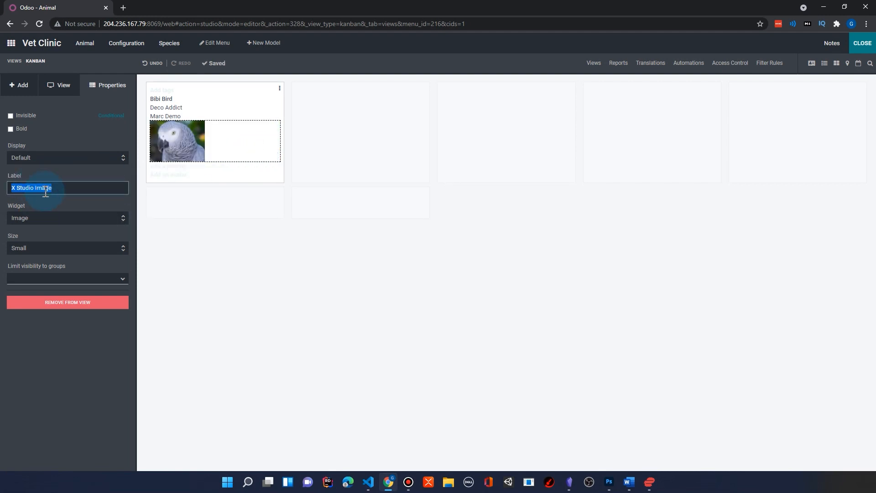
pyautogui.click(28, 190)
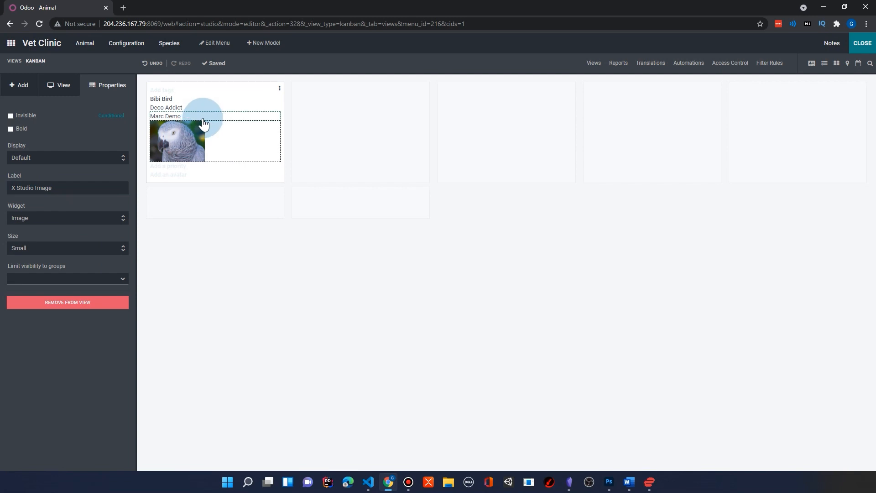
# Remove the X Studio Image field from the Kanban card.
pyautogui.click(201, 140)
pyautogui.moveTo(172, 152)
pyautogui.mouseDown()
pyautogui.moveTo(172, 88)
pyautogui.moveTo(164, 144)
pyautogui.mouseUp()
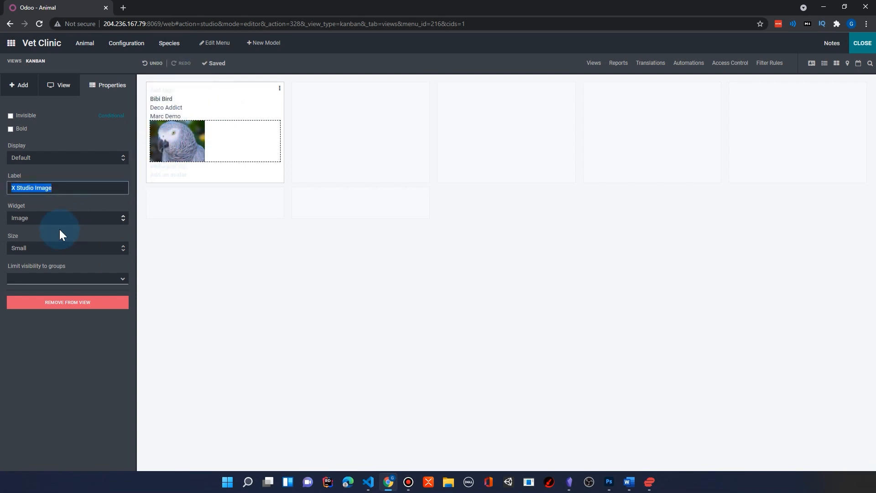
pyautogui.click(53, 303)
pyautogui.click(305, 102)
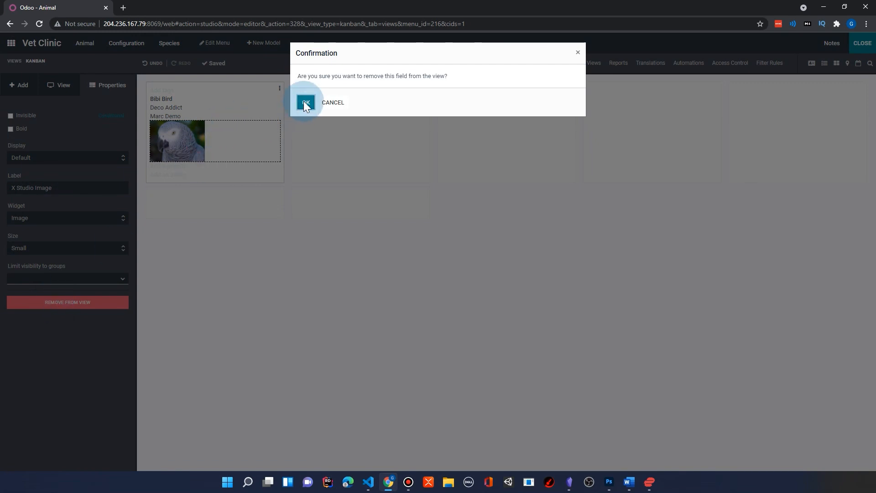
# Add the existing X Studio Image field directly below the animal's name on the card and set its widget to Image.
pyautogui.click(27, 91)
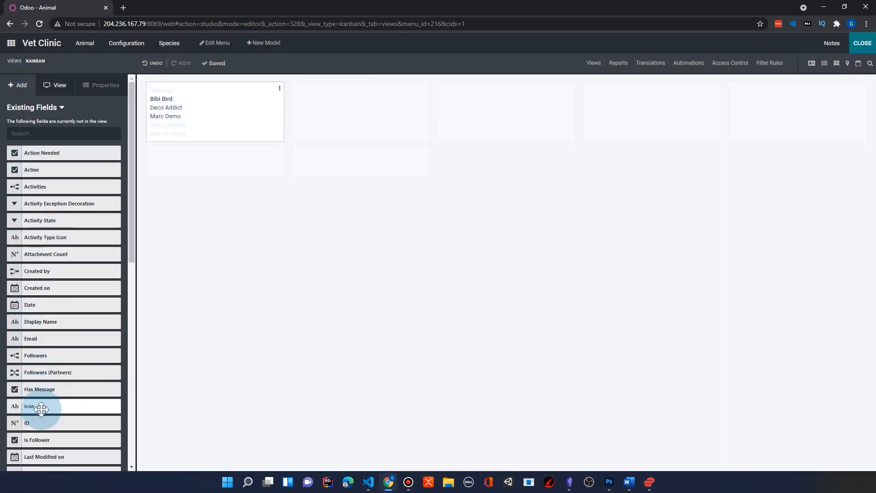
pyautogui.scroll(-6, 53, 338)
pyautogui.scroll(-3, 54, 338)
pyautogui.moveTo(47, 454); pyautogui.dragTo(161, 107)
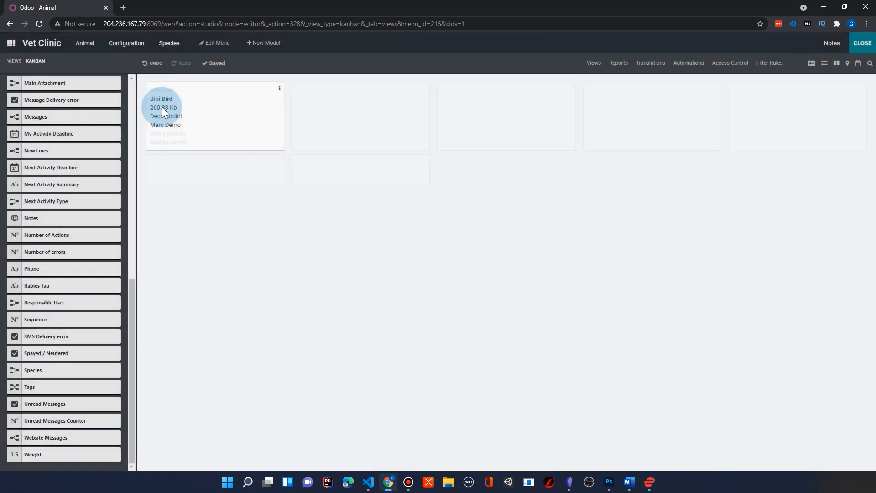
pyautogui.click(162, 107)
pyautogui.click(51, 219)
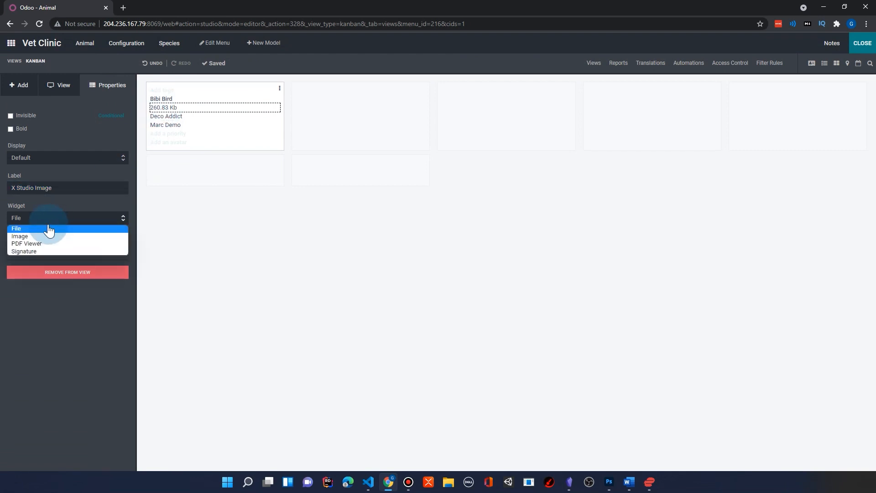
pyautogui.click(42, 237)
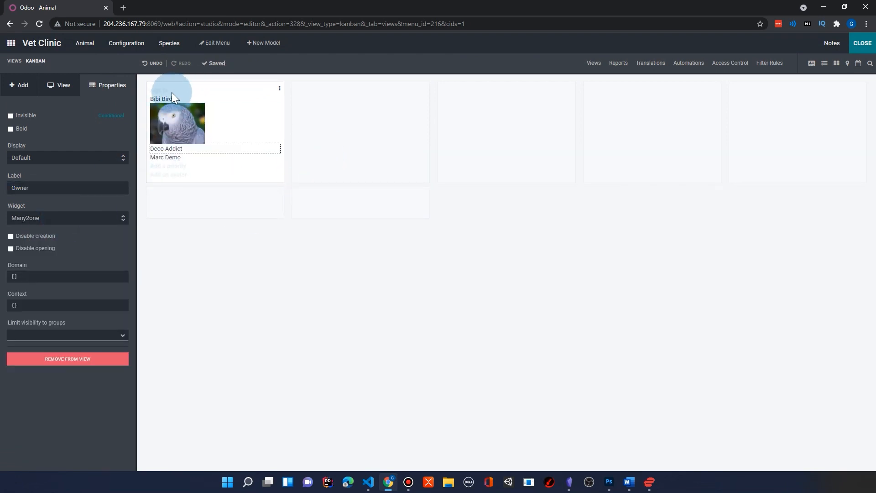
# Add an avatar to the animal's Kanban card.
pyautogui.click(171, 175)
pyautogui.click(240, 89)
pyautogui.click(245, 118)
pyautogui.click(239, 115)
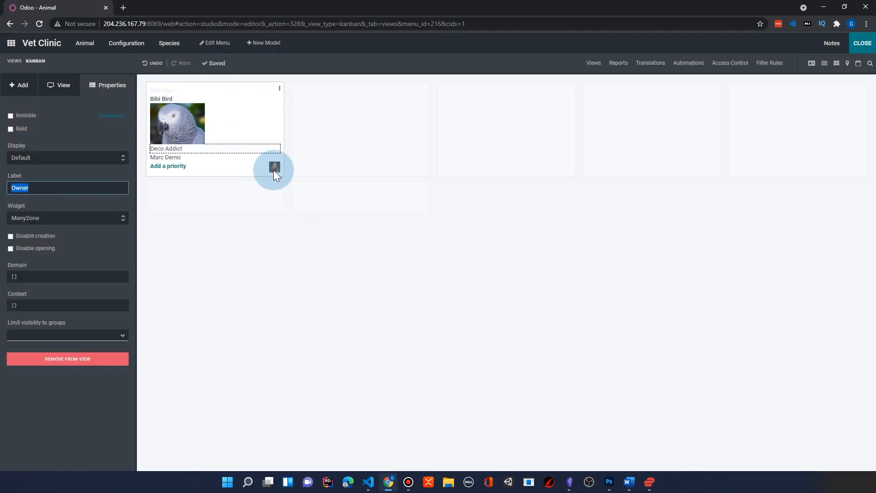
# Close Studio to return to the Animal Kanban view.
pyautogui.click(385, 277)
pyautogui.click(861, 46)
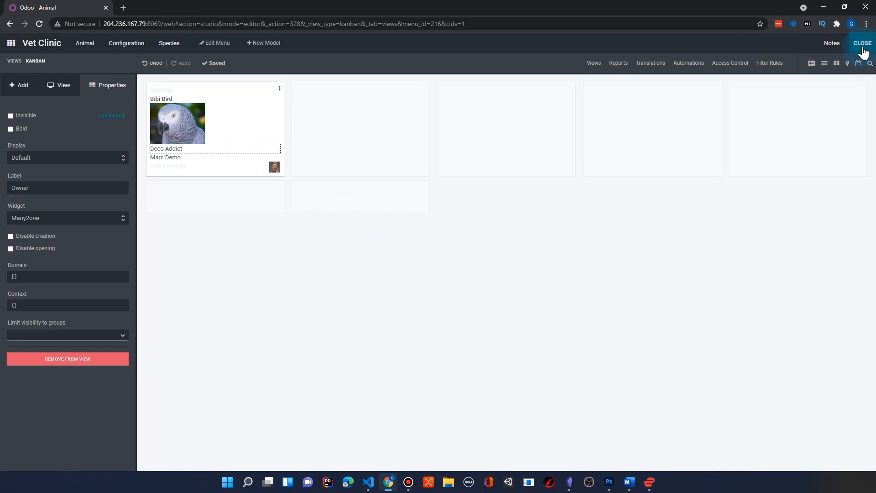
pyautogui.click(262, 245)
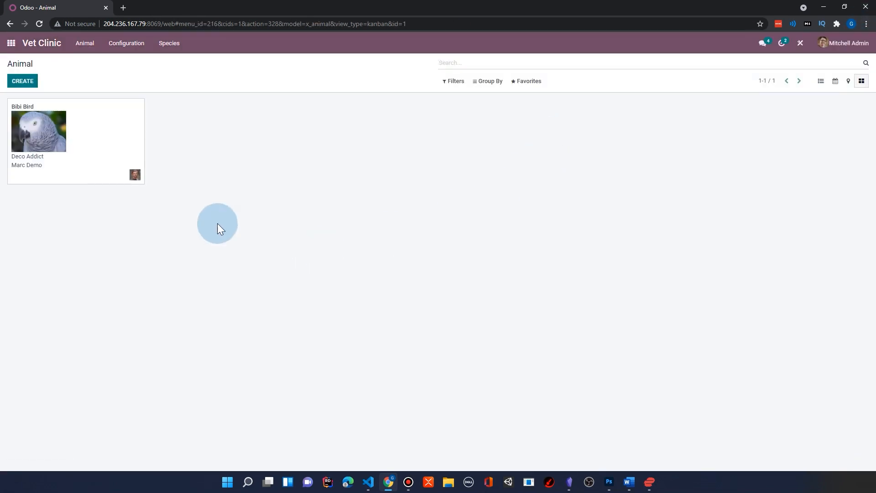